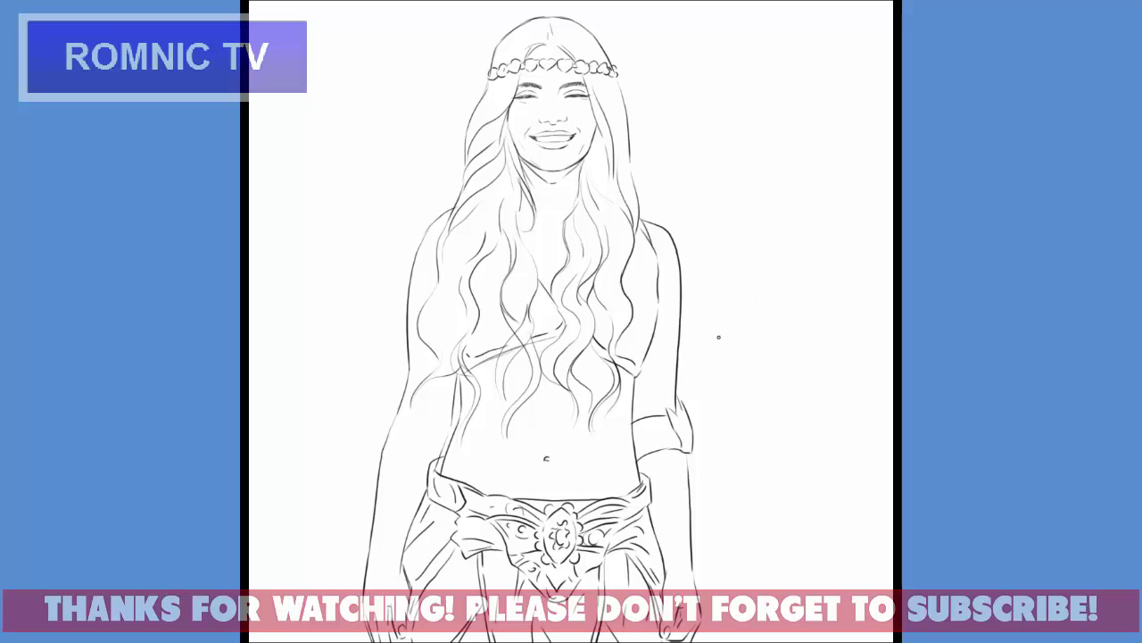
# Enlarge the brush and set the paint colour to a muted light pink skin tone
pyautogui.press(']')
pyautogui.press(']')
pyautogui.press(']')
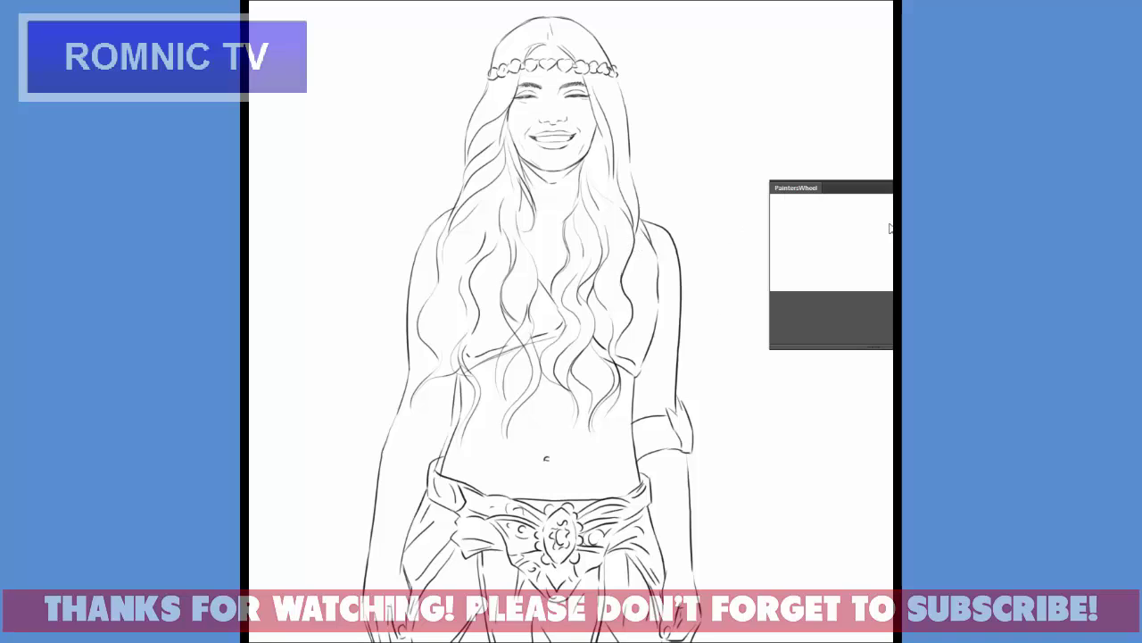
pyautogui.click(837, 230)
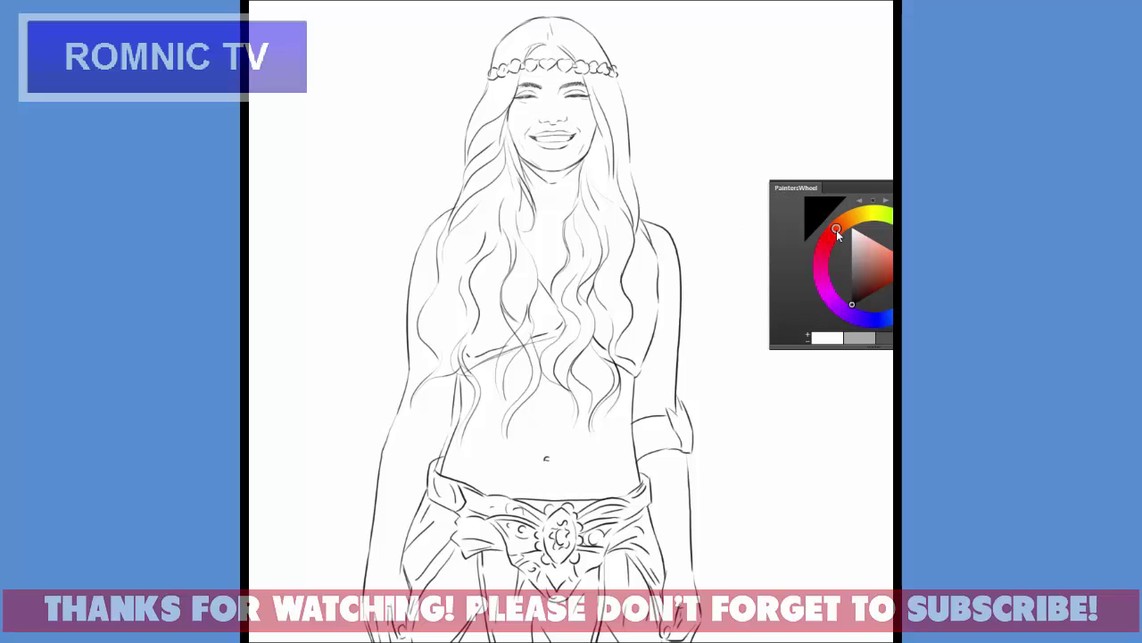
pyautogui.click(877, 244)
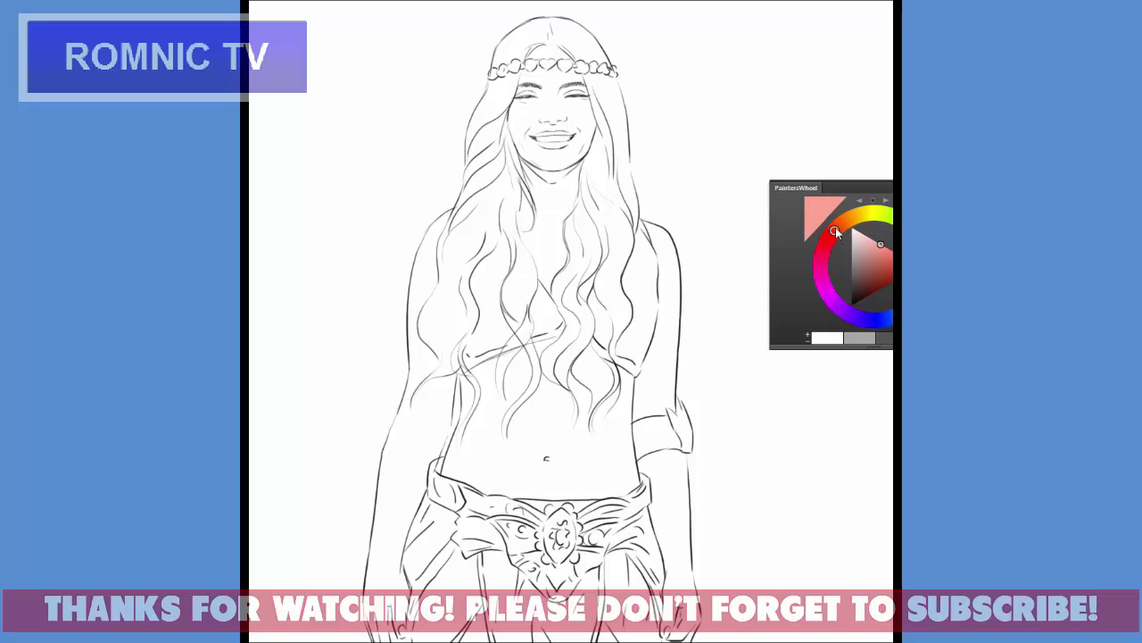
pyautogui.click(878, 251)
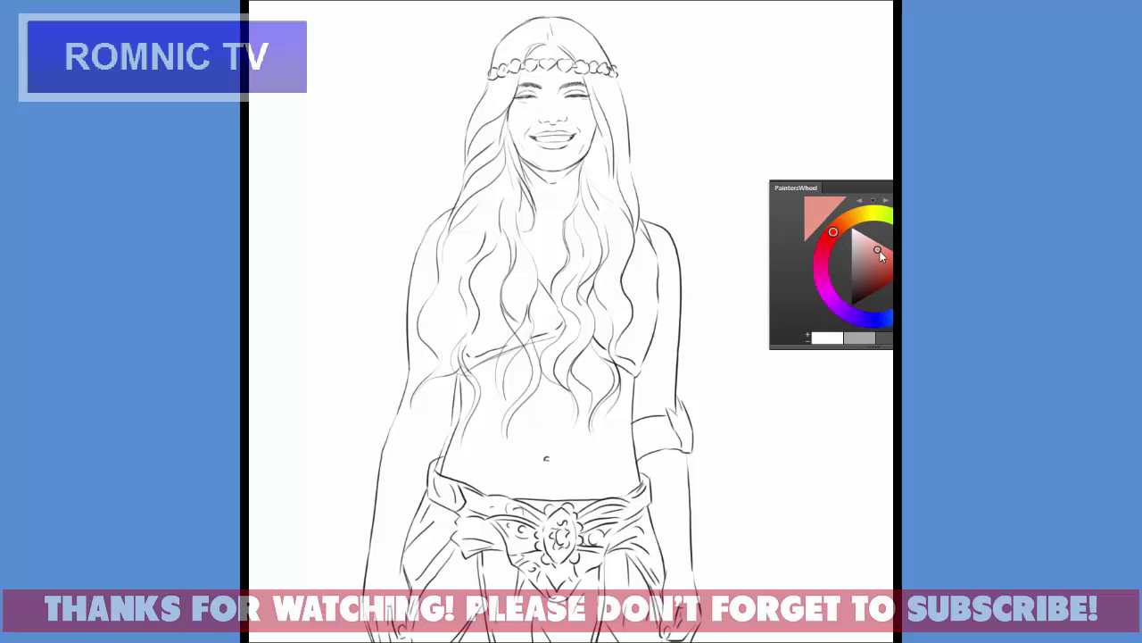
# Paint pink skin tone over the cheek, nose, mouth and chin of the face
pyautogui.moveTo(880, 253); pyautogui.dragTo(880, 247)
pyautogui.moveTo(534, 109)
pyautogui.mouseDown()
pyautogui.moveTo(535, 59)
pyautogui.moveTo(559, 54)
pyautogui.moveTo(546, 86)
pyautogui.moveTo(566, 71)
pyautogui.moveTo(557, 96)
pyautogui.moveTo(572, 70)
pyautogui.moveTo(585, 145)
pyautogui.moveTo(558, 167)
pyautogui.moveTo(519, 134)
pyautogui.moveTo(528, 156)
pyautogui.mouseUp()
pyautogui.moveTo(546, 85)
pyautogui.mouseDown()
pyautogui.moveTo(541, 132)
pyautogui.moveTo(573, 134)
pyautogui.moveTo(569, 102)
pyautogui.mouseUp()
pyautogui.moveTo(531, 140)
pyautogui.mouseDown()
pyautogui.moveTo(553, 151)
pyautogui.moveTo(546, 189)
pyautogui.moveTo(533, 179)
pyautogui.moveTo(541, 234)
pyautogui.moveTo(566, 172)
pyautogui.moveTo(571, 198)
pyautogui.moveTo(555, 236)
pyautogui.moveTo(552, 219)
pyautogui.moveTo(551, 295)
pyautogui.moveTo(523, 223)
pyautogui.moveTo(528, 194)
pyautogui.moveTo(525, 211)
pyautogui.mouseUp()
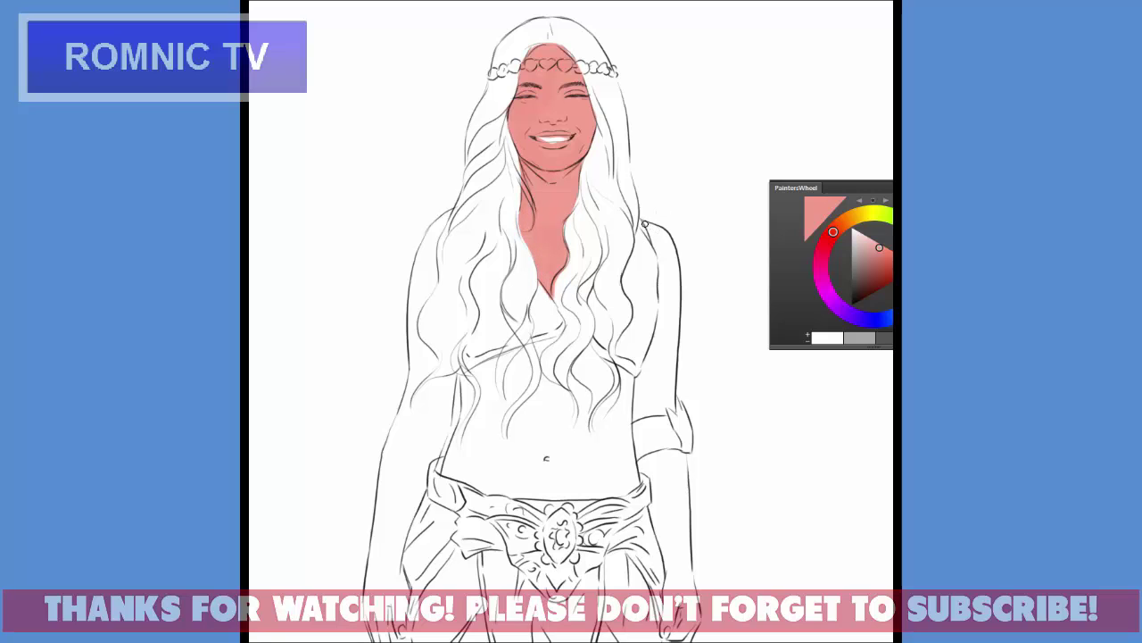
# Fill the right arm with pink skin tone, including its inner edge
pyautogui.moveTo(672, 248); pyautogui.dragTo(673, 400)
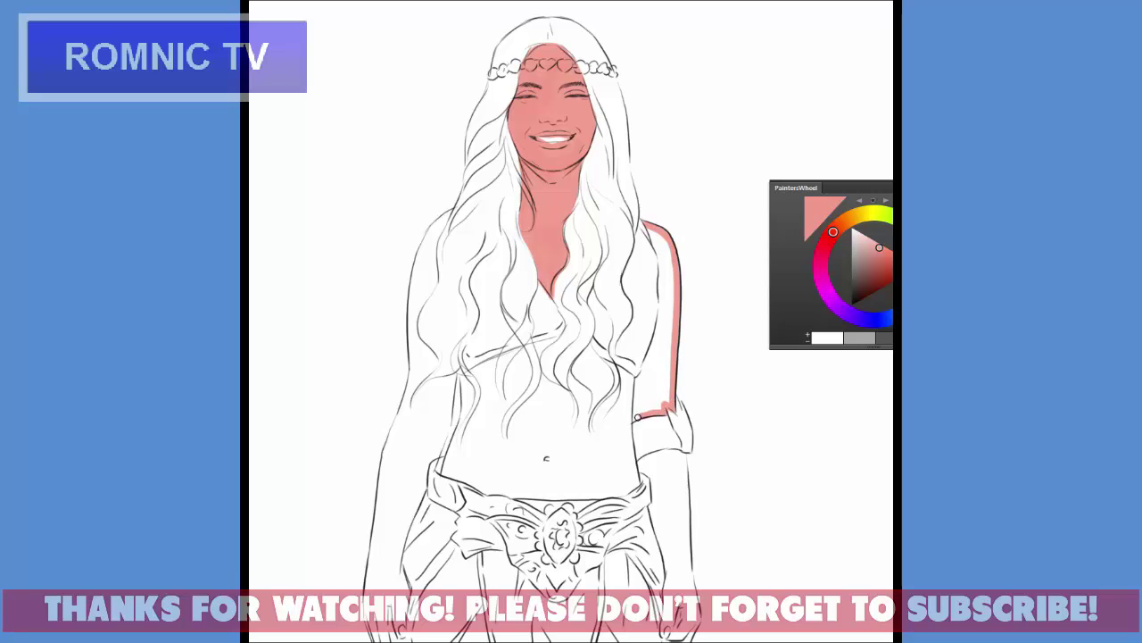
pyautogui.moveTo(650, 234)
pyautogui.mouseDown()
pyautogui.moveTo(663, 305)
pyautogui.moveTo(636, 387)
pyautogui.moveTo(643, 359)
pyautogui.mouseUp()
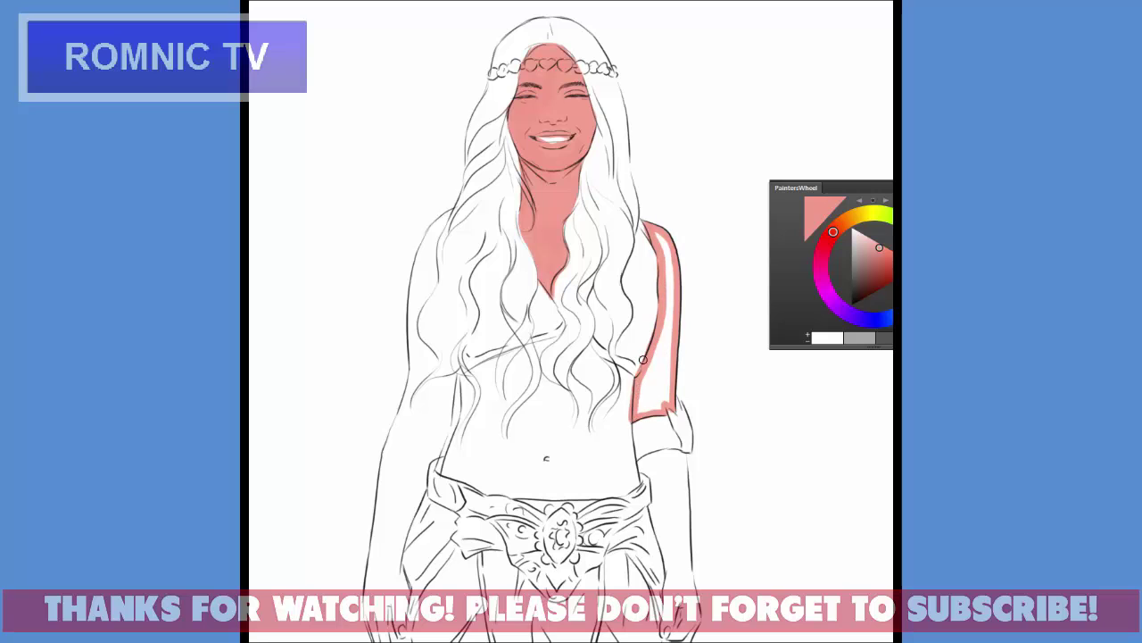
pyautogui.moveTo(658, 234)
pyautogui.mouseDown()
pyautogui.moveTo(657, 396)
pyautogui.moveTo(658, 377)
pyautogui.moveTo(640, 399)
pyautogui.mouseUp()
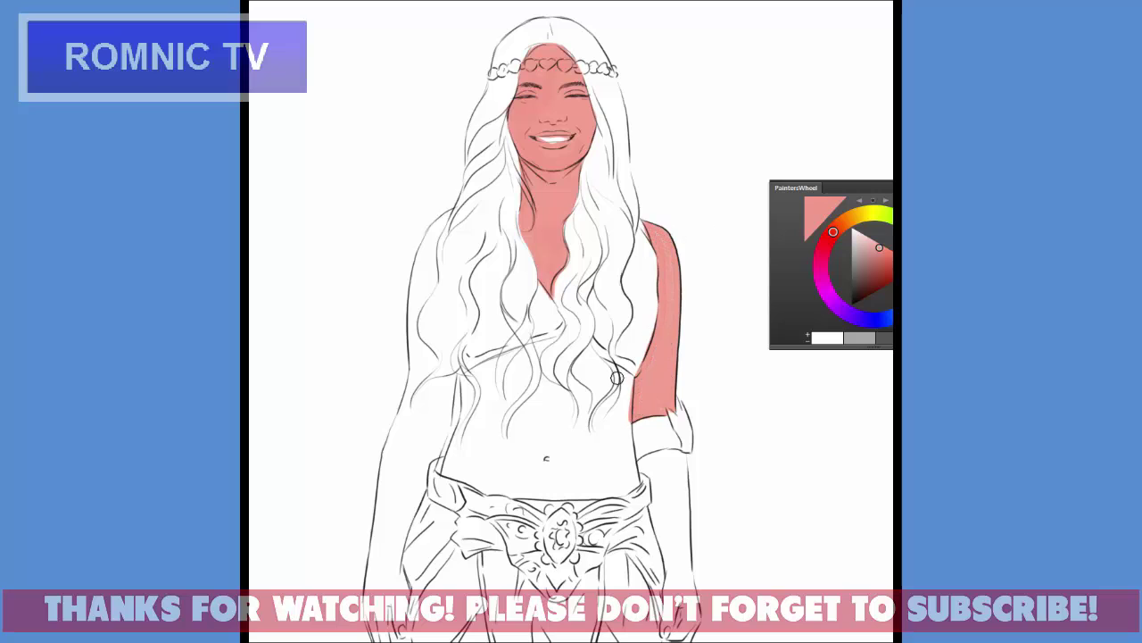
pyautogui.moveTo(613, 368)
pyautogui.mouseDown()
pyautogui.moveTo(630, 384)
pyautogui.moveTo(626, 435)
pyautogui.mouseUp()
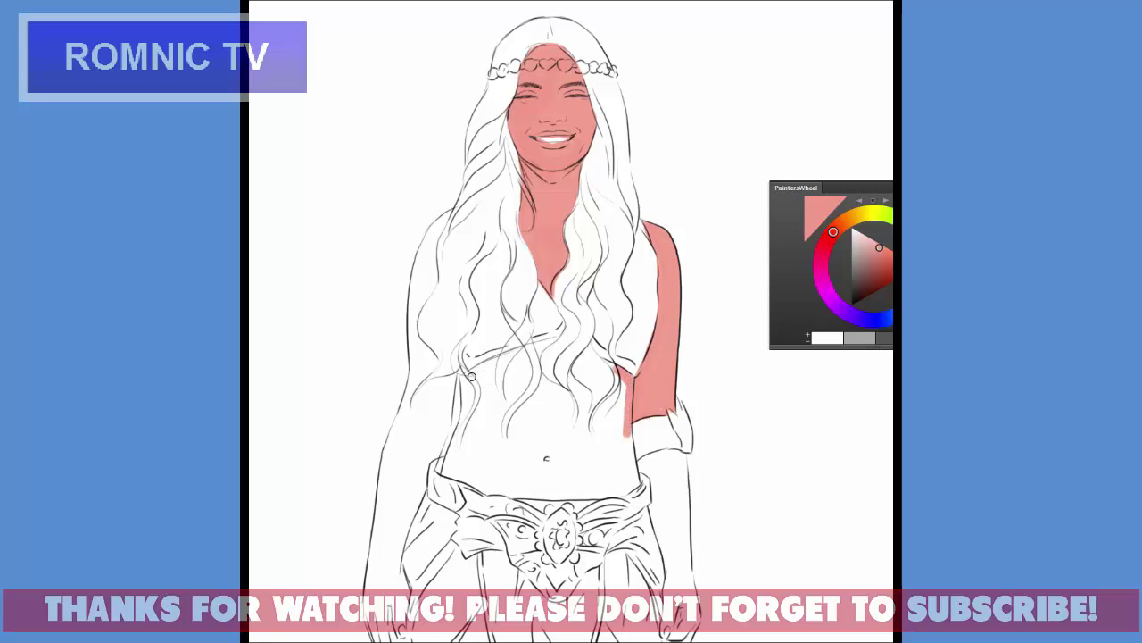
# Paint pink across the chest, both torso sides, the waistline and the belly
pyautogui.moveTo(463, 381); pyautogui.dragTo(444, 471)
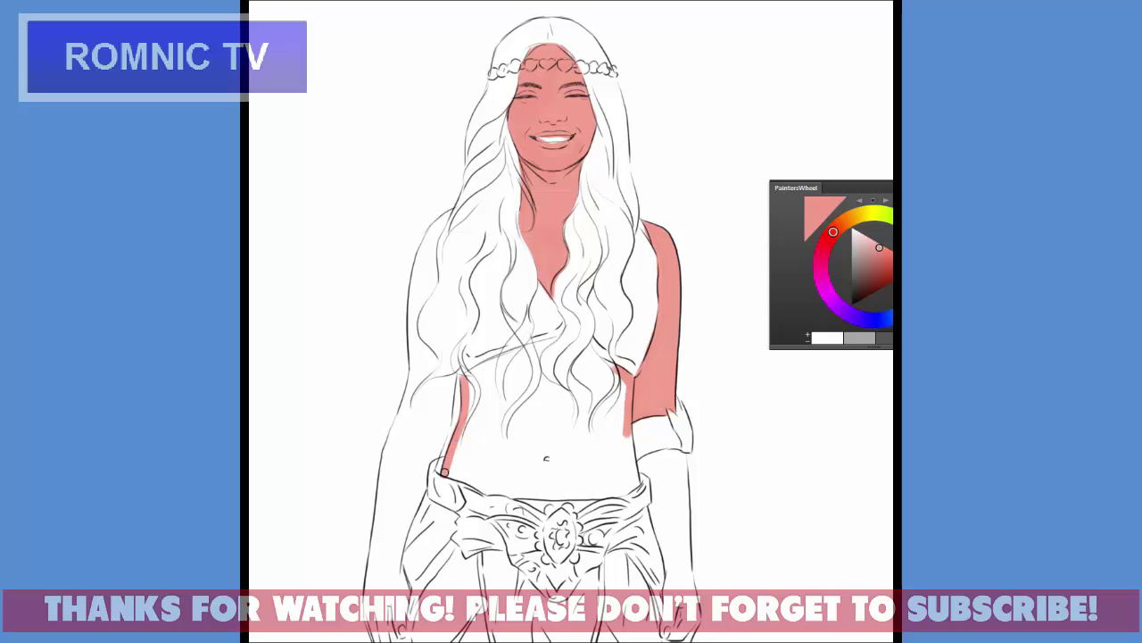
pyautogui.moveTo(467, 374)
pyautogui.mouseDown()
pyautogui.moveTo(574, 336)
pyautogui.moveTo(616, 371)
pyautogui.mouseUp()
pyautogui.moveTo(574, 336); pyautogui.dragTo(613, 368)
pyautogui.moveTo(625, 412); pyautogui.dragTo(632, 475)
pyautogui.moveTo(443, 470)
pyautogui.mouseDown()
pyautogui.moveTo(499, 491)
pyautogui.moveTo(611, 489)
pyautogui.mouseUp()
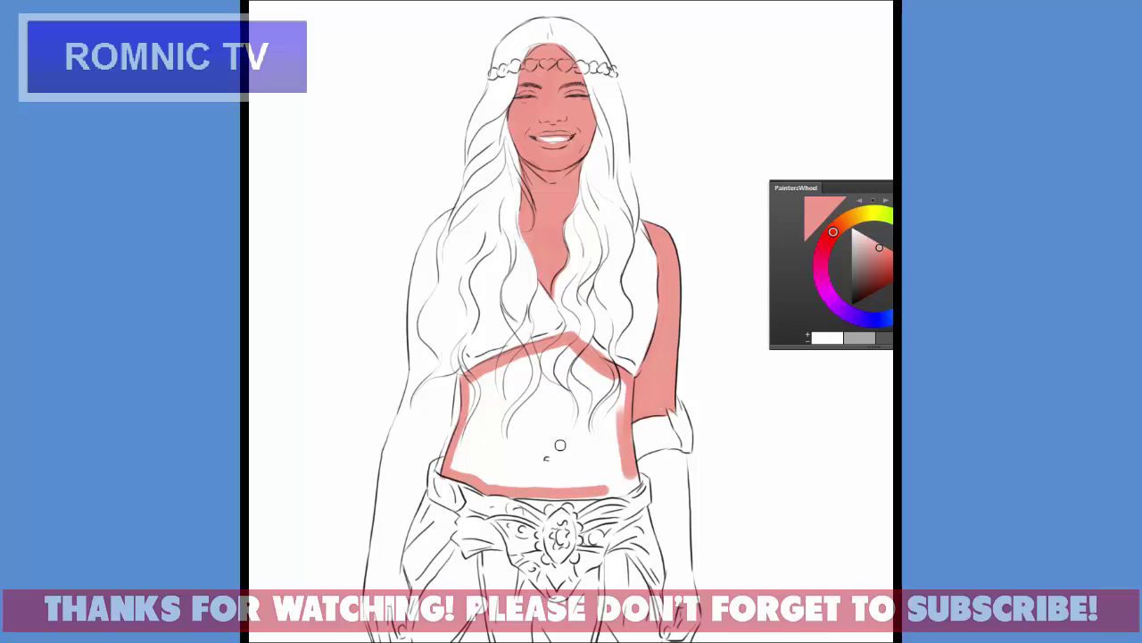
pyautogui.moveTo(527, 493); pyautogui.dragTo(636, 480)
pyautogui.moveTo(607, 433)
pyautogui.mouseDown()
pyautogui.moveTo(624, 473)
pyautogui.moveTo(616, 407)
pyautogui.moveTo(619, 467)
pyautogui.moveTo(588, 481)
pyautogui.moveTo(580, 357)
pyautogui.moveTo(535, 357)
pyautogui.moveTo(473, 393)
pyautogui.moveTo(505, 411)
pyautogui.moveTo(562, 402)
pyautogui.moveTo(549, 455)
pyautogui.moveTo(580, 478)
pyautogui.moveTo(517, 483)
pyautogui.moveTo(481, 390)
pyautogui.moveTo(500, 447)
pyautogui.moveTo(526, 415)
pyautogui.moveTo(539, 467)
pyautogui.mouseUp()
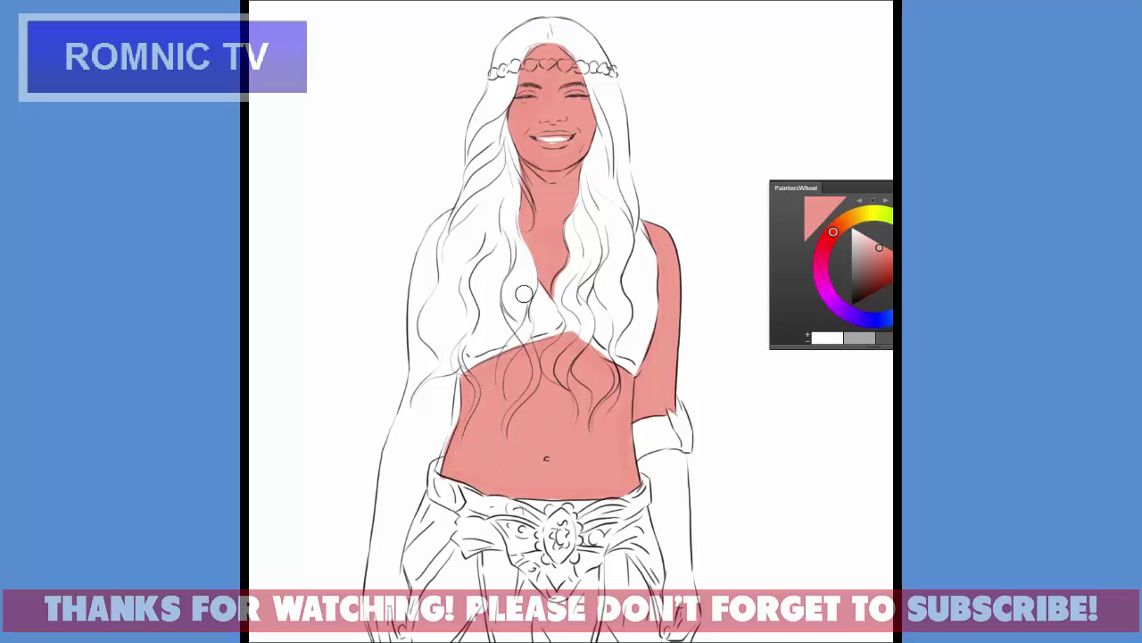
# Paint the left arm, left hip and leg pink, covering white streaks
pyautogui.moveTo(449, 211)
pyautogui.mouseDown()
pyautogui.moveTo(410, 408)
pyautogui.moveTo(455, 373)
pyautogui.moveTo(446, 435)
pyautogui.mouseUp()
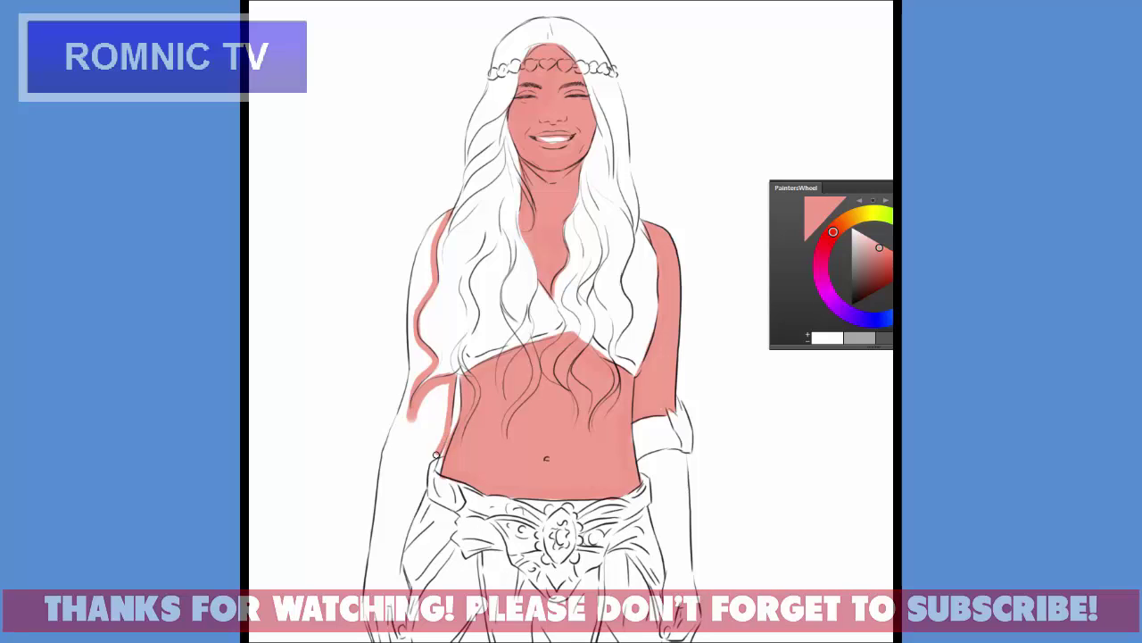
pyautogui.moveTo(422, 495)
pyautogui.mouseDown()
pyautogui.moveTo(403, 548)
pyautogui.moveTo(402, 627)
pyautogui.moveTo(393, 603)
pyautogui.moveTo(376, 634)
pyautogui.mouseUp()
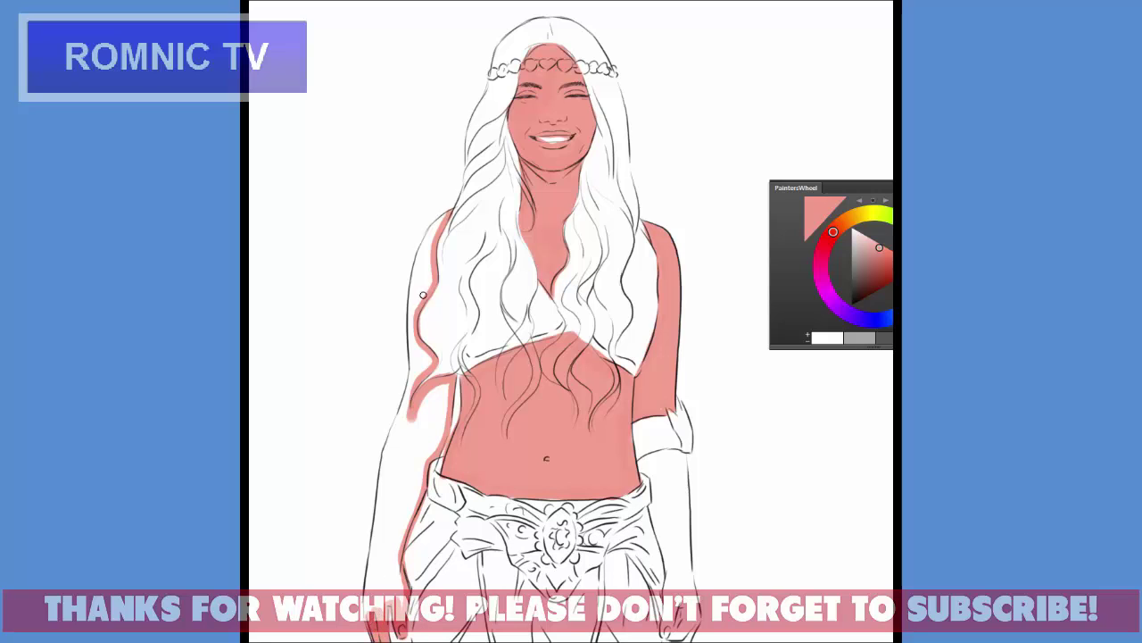
pyautogui.moveTo(441, 218)
pyautogui.mouseDown()
pyautogui.moveTo(410, 284)
pyautogui.moveTo(409, 368)
pyautogui.moveTo(365, 605)
pyautogui.mouseUp()
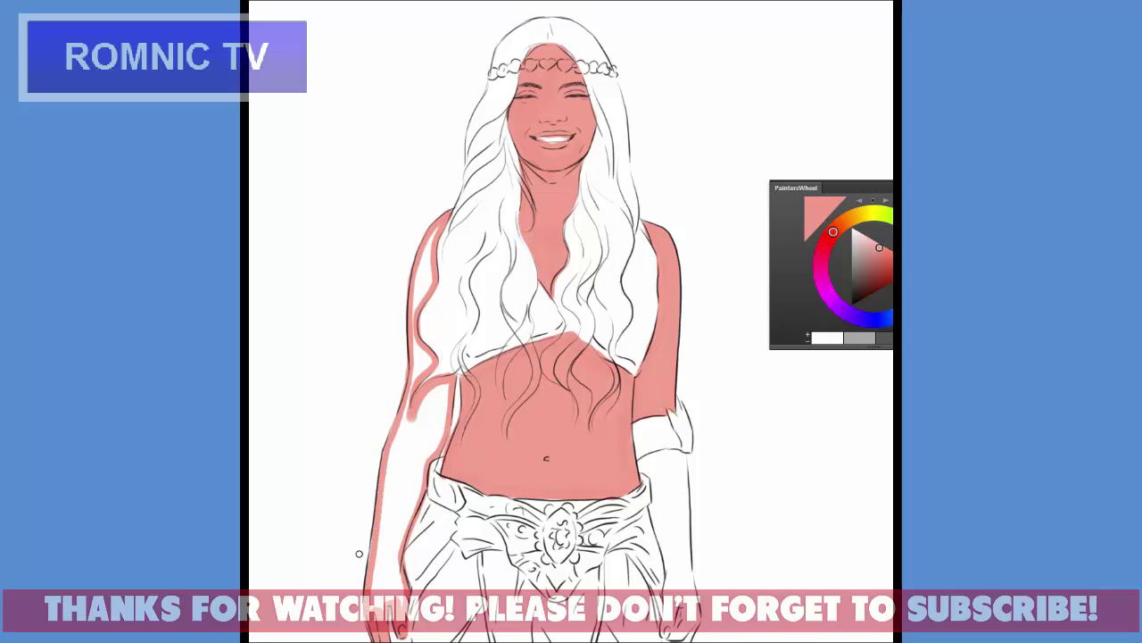
pyautogui.moveTo(393, 551); pyautogui.dragTo(396, 589)
pyautogui.moveTo(402, 466)
pyautogui.mouseDown()
pyautogui.moveTo(432, 391)
pyautogui.moveTo(439, 432)
pyautogui.moveTo(377, 587)
pyautogui.moveTo(427, 438)
pyautogui.moveTo(397, 566)
pyautogui.moveTo(389, 521)
pyautogui.moveTo(406, 411)
pyautogui.mouseUp()
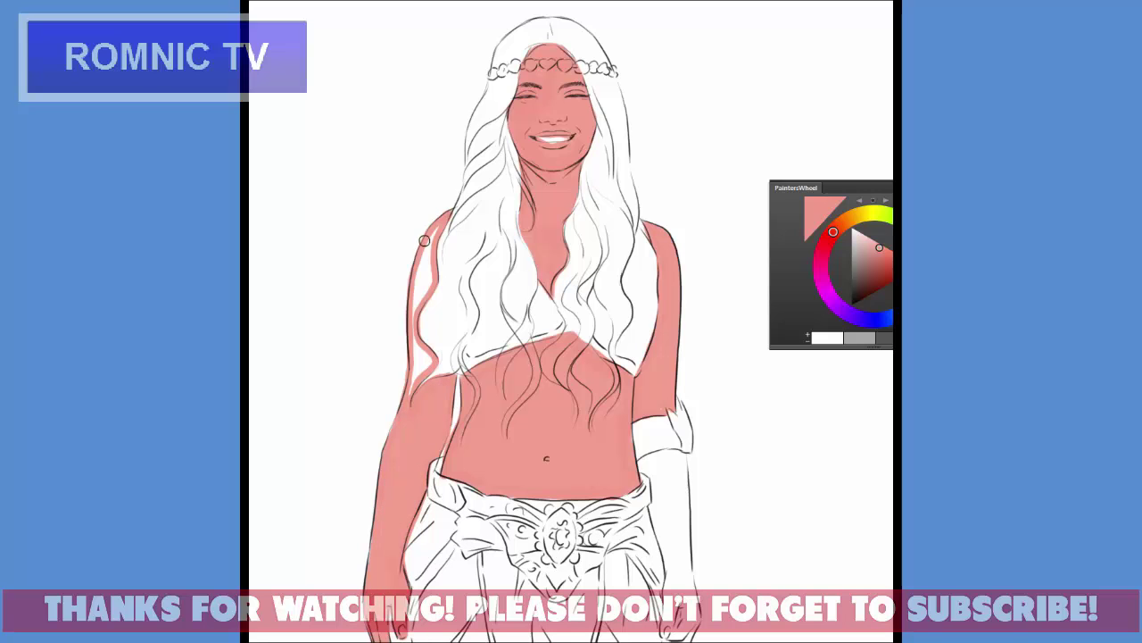
pyautogui.moveTo(421, 289)
pyautogui.mouseDown()
pyautogui.moveTo(432, 260)
pyautogui.moveTo(412, 303)
pyautogui.moveTo(416, 366)
pyautogui.moveTo(430, 362)
pyautogui.moveTo(409, 395)
pyautogui.mouseUp()
# Fill the white gaps at the right waist, right forearm and left torso
pyautogui.moveTo(639, 464)
pyautogui.mouseDown()
pyautogui.moveTo(654, 493)
pyautogui.moveTo(665, 635)
pyautogui.moveTo(671, 555)
pyautogui.moveTo(688, 638)
pyautogui.moveTo(681, 554)
pyautogui.moveTo(651, 466)
pyautogui.moveTo(669, 455)
pyautogui.moveTo(682, 457)
pyautogui.moveTo(685, 541)
pyautogui.mouseUp()
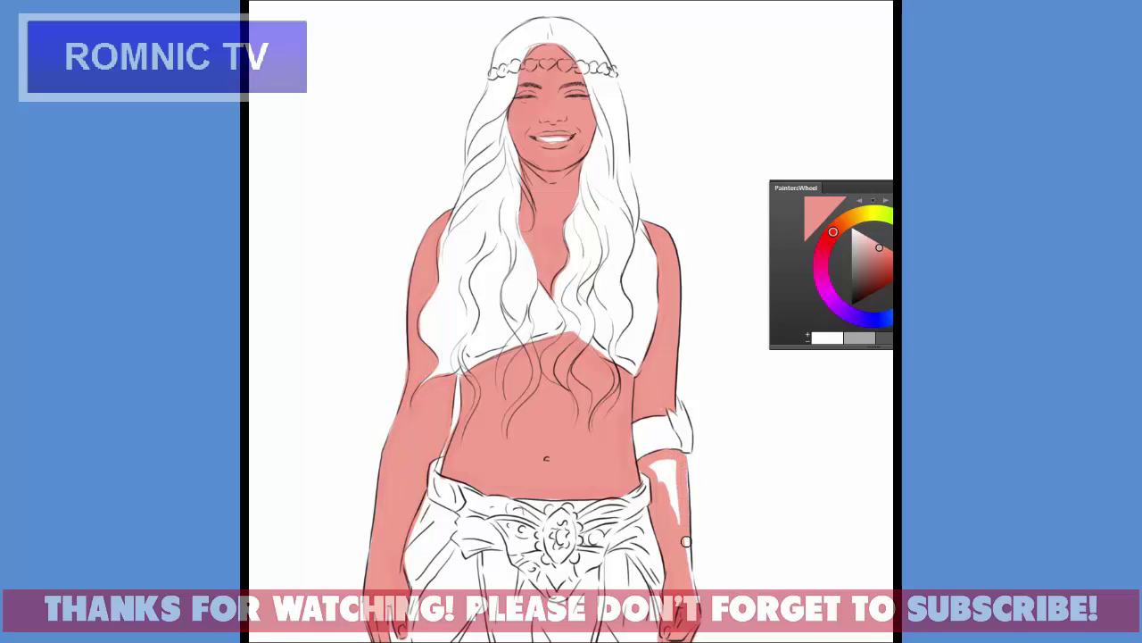
pyautogui.moveTo(671, 466)
pyautogui.mouseDown()
pyautogui.moveTo(668, 510)
pyautogui.moveTo(659, 457)
pyautogui.moveTo(678, 464)
pyautogui.moveTo(666, 457)
pyautogui.moveTo(685, 499)
pyautogui.mouseUp()
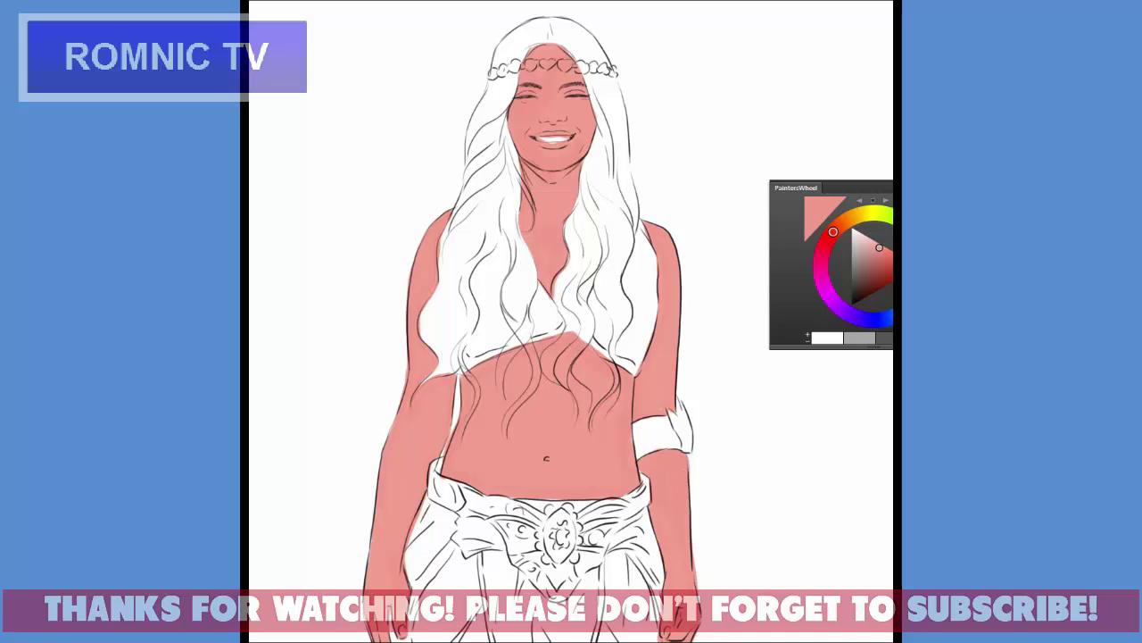
pyautogui.moveTo(702, 545); pyautogui.dragTo(700, 573)
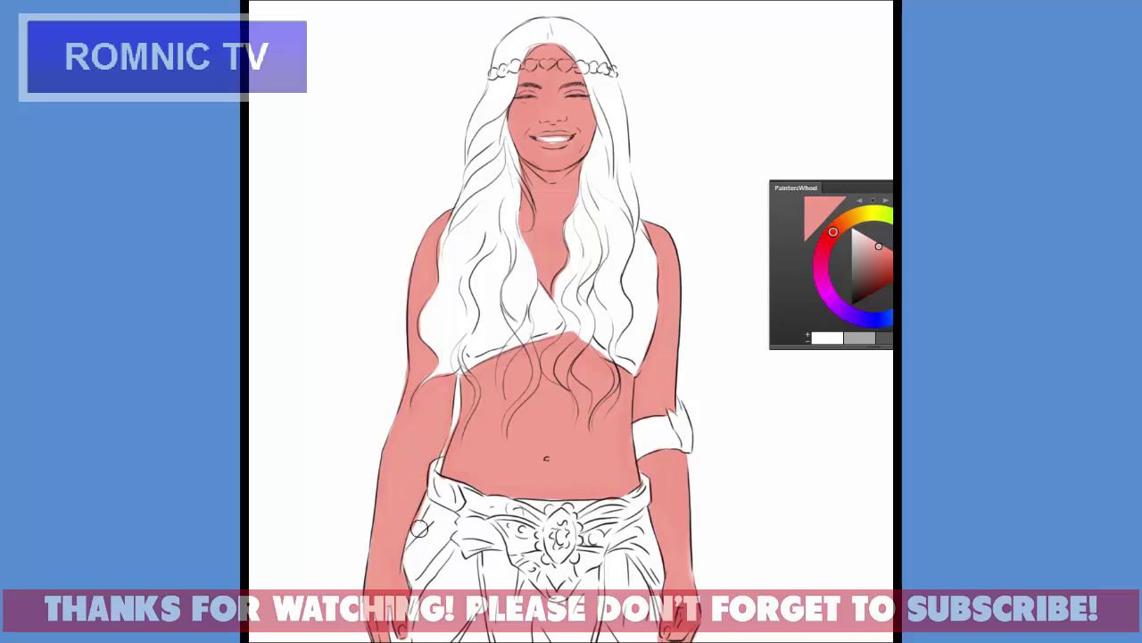
pyautogui.moveTo(431, 498); pyautogui.dragTo(452, 453)
# Switch to a deep green and paint the bikini top's right strap and side
pyautogui.click(888, 234)
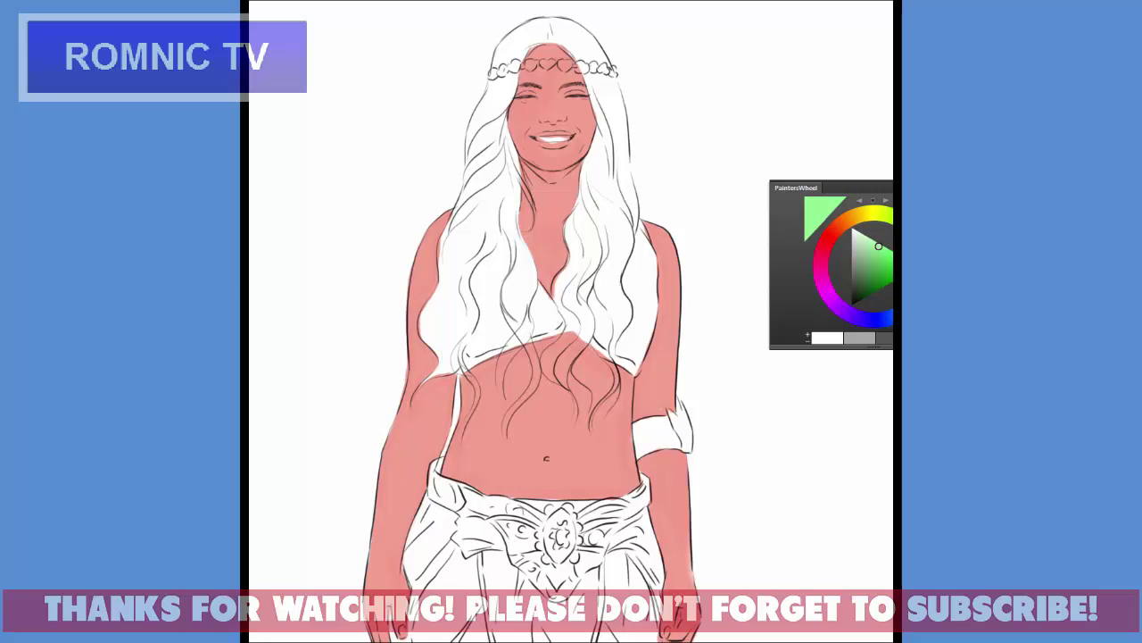
pyautogui.moveTo(876, 284); pyautogui.dragTo(873, 293)
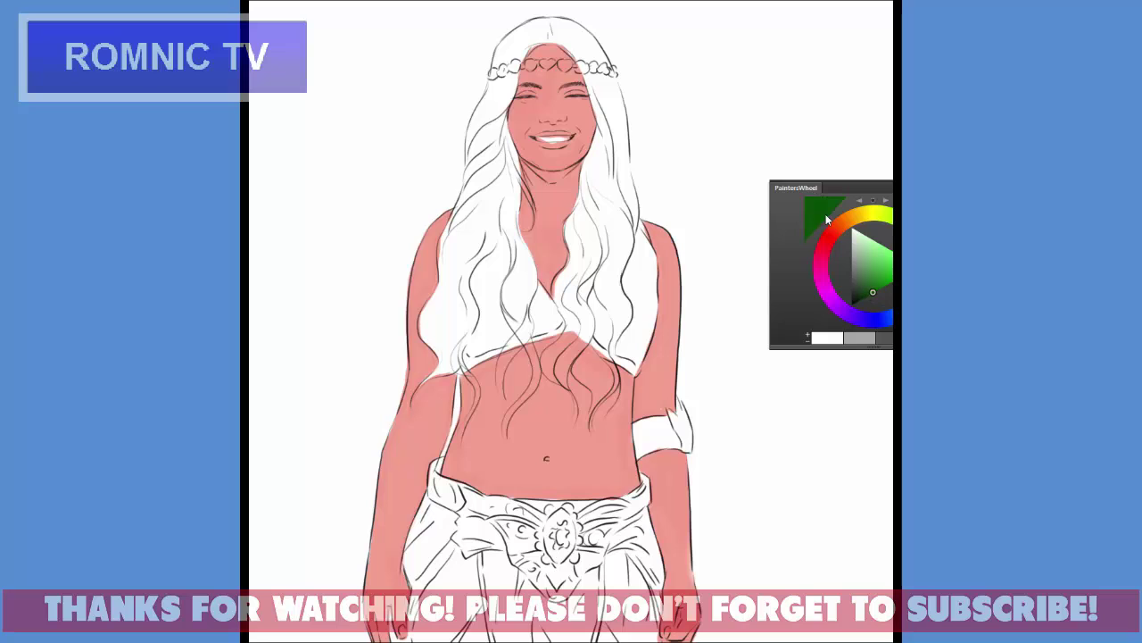
pyautogui.moveTo(637, 280); pyautogui.dragTo(636, 265)
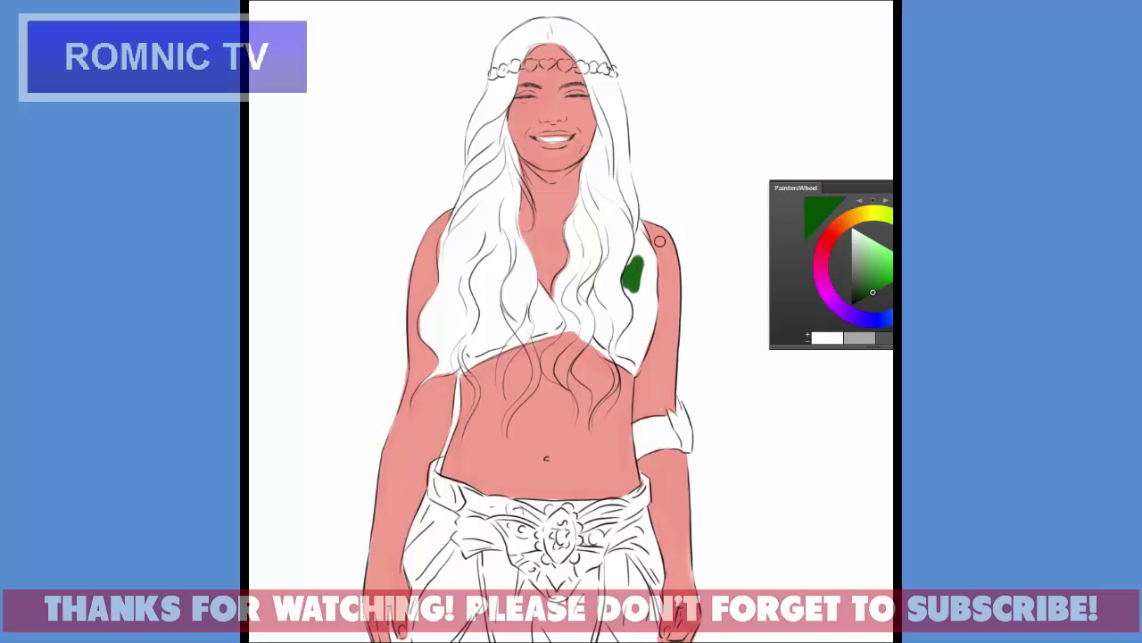
pyautogui.moveTo(634, 268)
pyautogui.mouseDown()
pyautogui.moveTo(639, 225)
pyautogui.moveTo(656, 317)
pyautogui.moveTo(632, 369)
pyautogui.mouseUp()
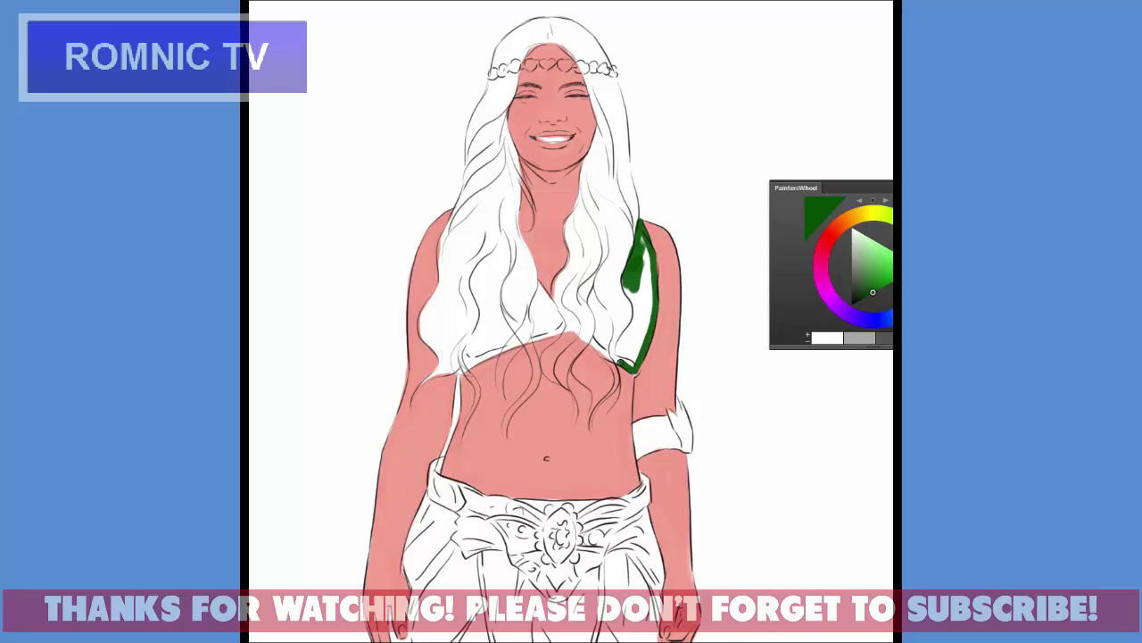
pyautogui.click(870, 288)
pyautogui.moveTo(645, 250)
pyautogui.mouseDown()
pyautogui.moveTo(649, 304)
pyautogui.moveTo(628, 361)
pyautogui.moveTo(639, 290)
pyautogui.mouseUp()
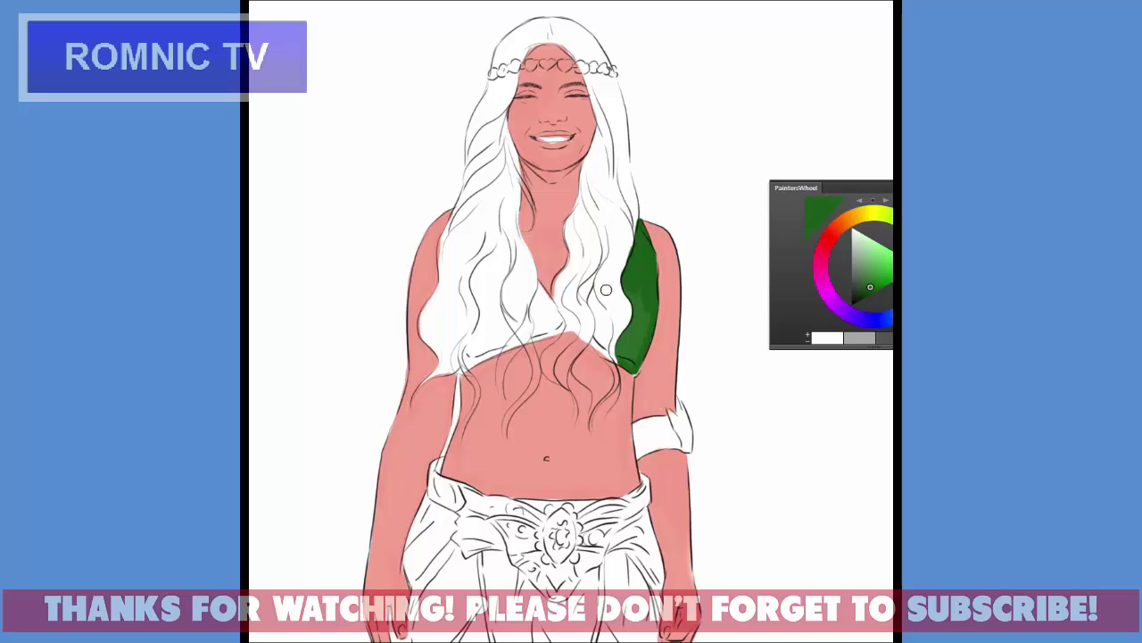
# Fill both bikini cups and the armband with solid green
pyautogui.moveTo(594, 300)
pyautogui.mouseDown()
pyautogui.moveTo(585, 283)
pyautogui.moveTo(608, 357)
pyautogui.moveTo(598, 324)
pyautogui.mouseUp()
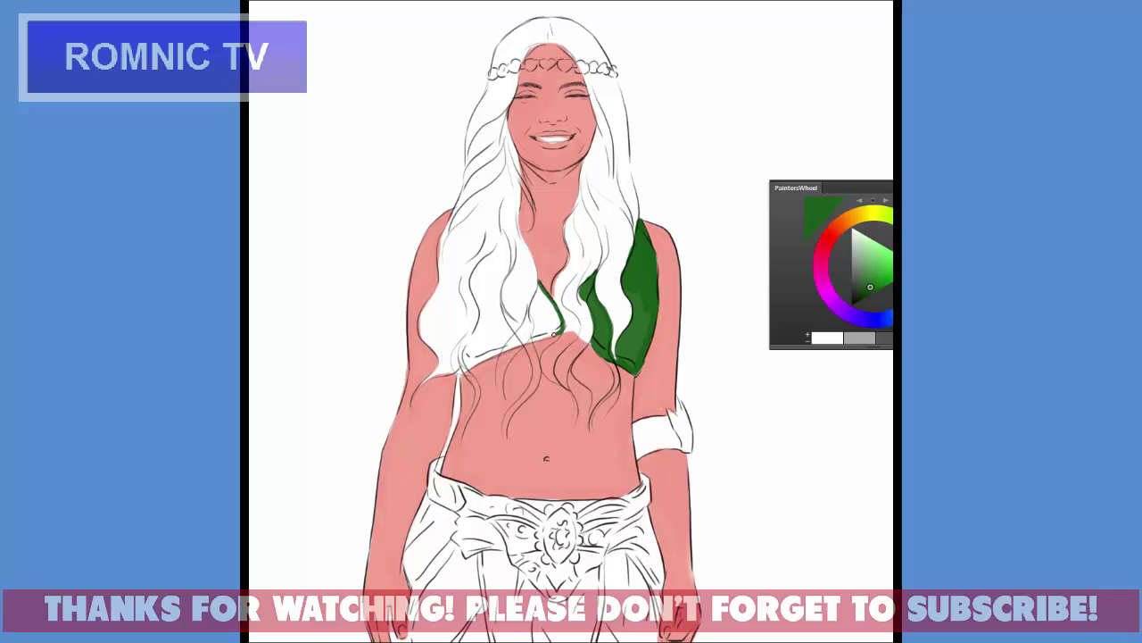
pyautogui.moveTo(536, 330)
pyautogui.mouseDown()
pyautogui.moveTo(534, 302)
pyautogui.moveTo(547, 329)
pyautogui.mouseUp()
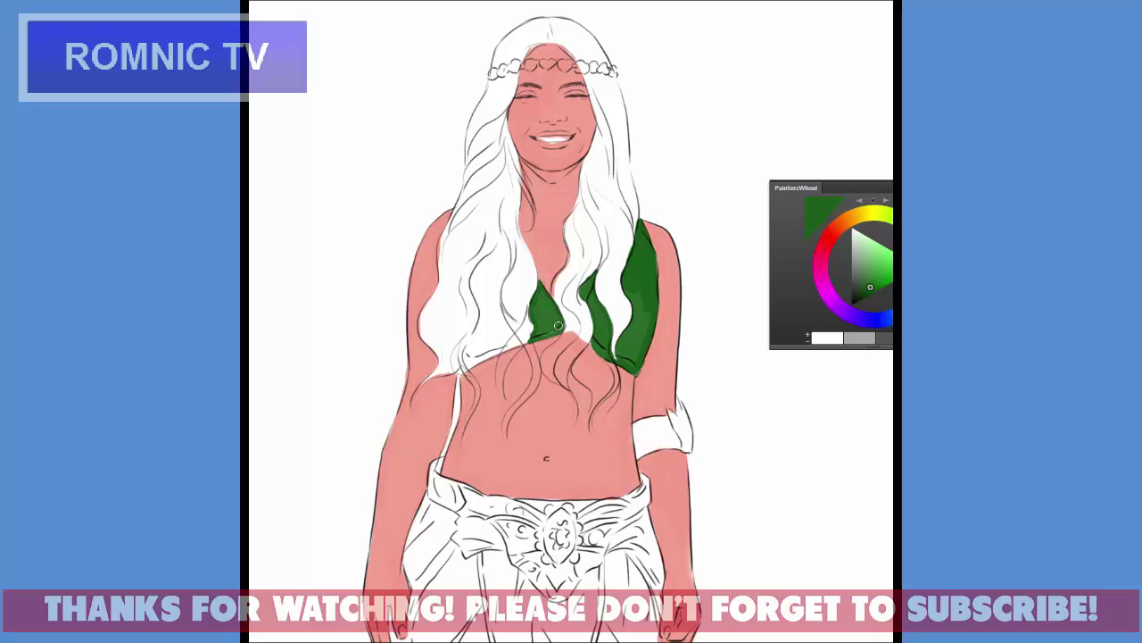
pyautogui.moveTo(504, 241)
pyautogui.mouseDown()
pyautogui.moveTo(499, 296)
pyautogui.moveTo(521, 344)
pyautogui.moveTo(469, 365)
pyautogui.mouseUp()
pyautogui.moveTo(503, 230)
pyautogui.mouseDown()
pyautogui.moveTo(471, 279)
pyautogui.moveTo(465, 368)
pyautogui.moveTo(486, 339)
pyautogui.moveTo(482, 319)
pyautogui.moveTo(510, 340)
pyautogui.mouseUp()
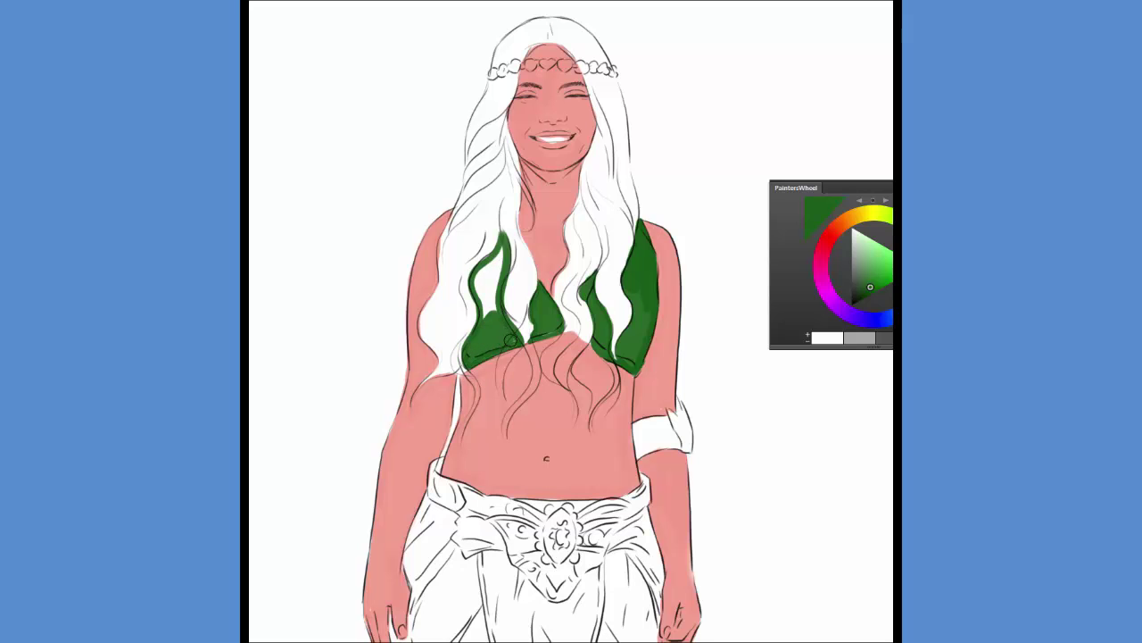
pyautogui.moveTo(504, 252)
pyautogui.mouseDown()
pyautogui.moveTo(492, 308)
pyautogui.moveTo(479, 268)
pyautogui.moveTo(475, 290)
pyautogui.mouseUp()
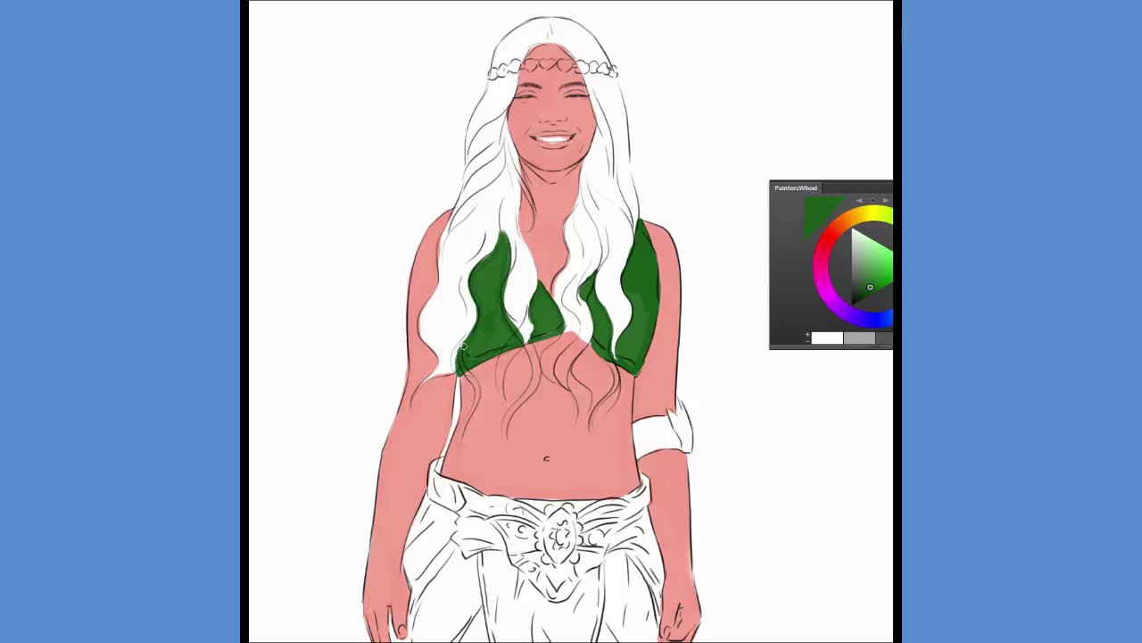
pyautogui.moveTo(654, 424)
pyautogui.mouseDown()
pyautogui.moveTo(641, 443)
pyautogui.moveTo(633, 427)
pyautogui.moveTo(654, 418)
pyautogui.moveTo(637, 451)
pyautogui.moveTo(682, 437)
pyautogui.moveTo(679, 403)
pyautogui.mouseUp()
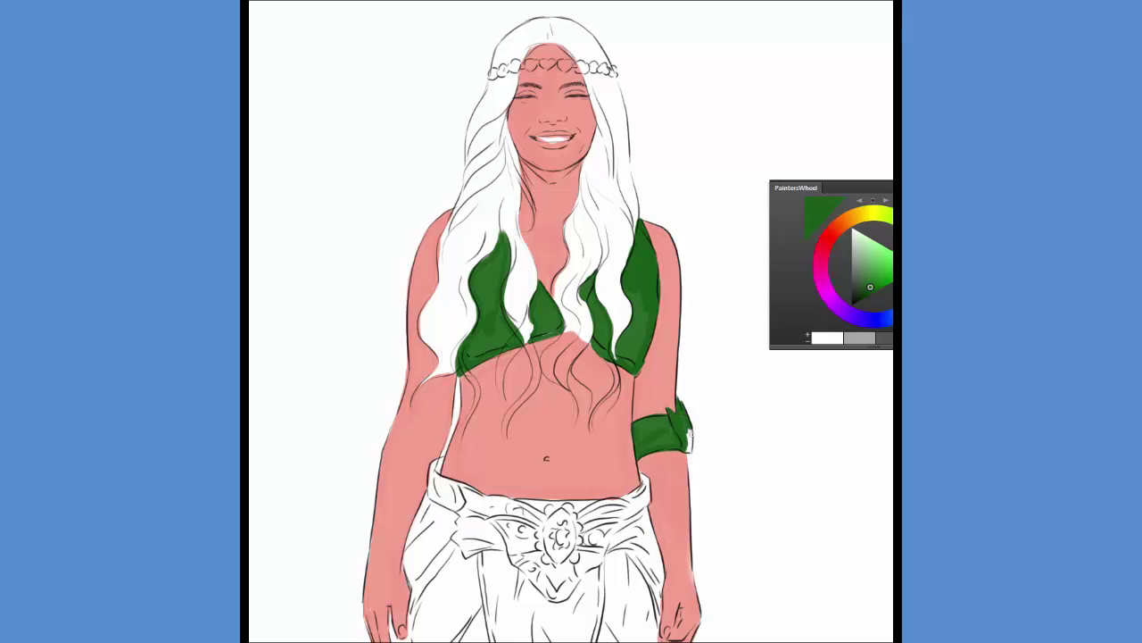
pyautogui.moveTo(688, 449); pyautogui.dragTo(689, 432)
# Paint the whole skirt sash green from left to right edge
pyautogui.moveTo(589, 547); pyautogui.dragTo(589, 633)
pyautogui.moveTo(593, 567); pyautogui.dragTo(593, 638)
pyautogui.moveTo(571, 540)
pyautogui.mouseDown()
pyautogui.moveTo(553, 638)
pyautogui.moveTo(531, 638)
pyautogui.mouseUp()
pyautogui.moveTo(522, 536); pyautogui.dragTo(495, 638)
pyautogui.moveTo(486, 531); pyautogui.dragTo(473, 638)
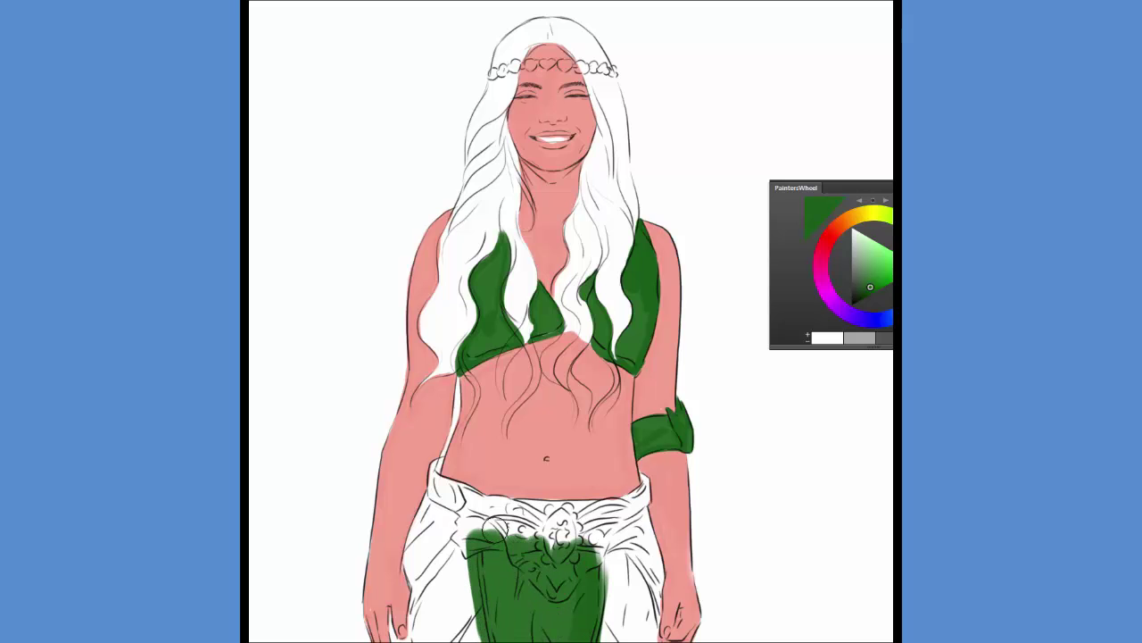
pyautogui.moveTo(473, 546); pyautogui.dragTo(446, 638)
pyautogui.moveTo(446, 566); pyautogui.dragTo(421, 638)
pyautogui.moveTo(428, 585); pyautogui.dragTo(420, 631)
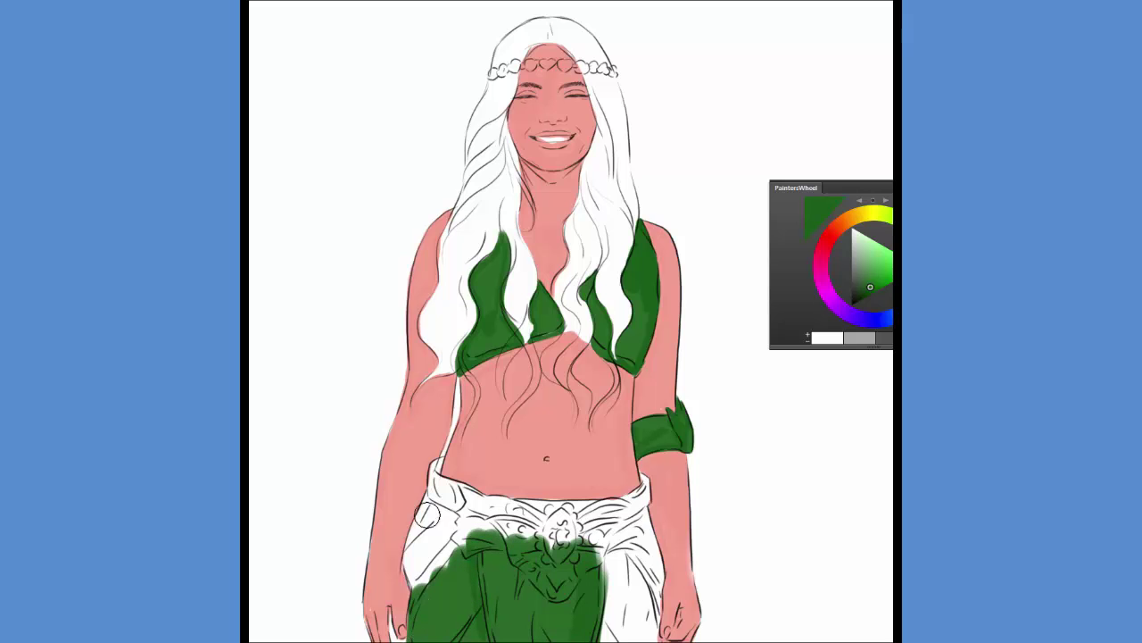
pyautogui.moveTo(421, 544)
pyautogui.mouseDown()
pyautogui.moveTo(414, 593)
pyautogui.moveTo(419, 531)
pyautogui.moveTo(426, 547)
pyautogui.moveTo(495, 526)
pyautogui.mouseUp()
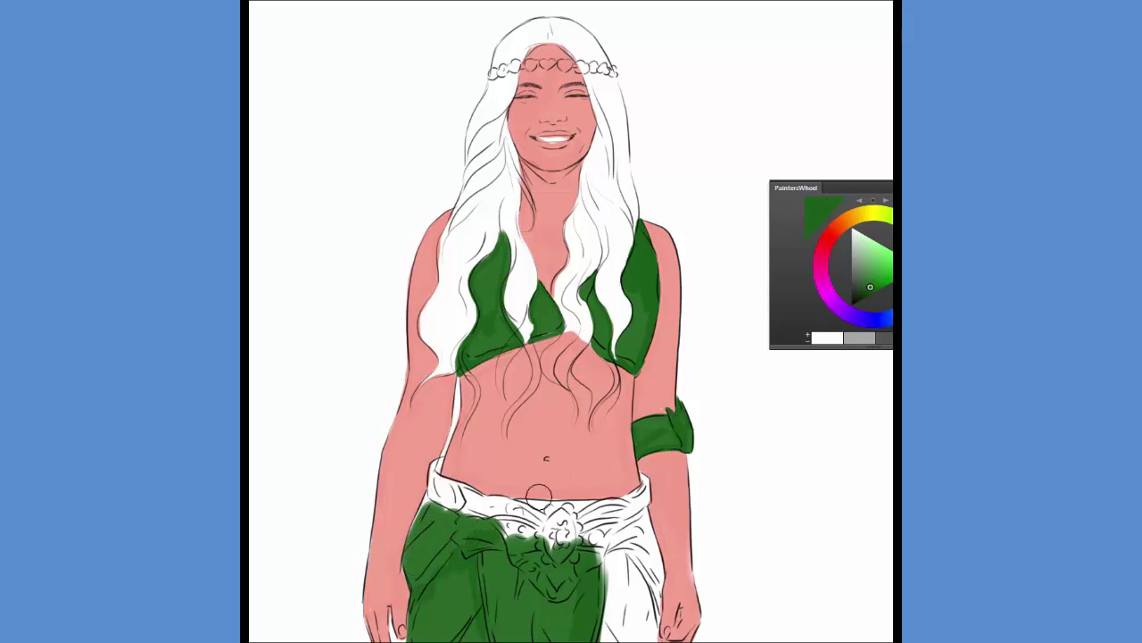
pyautogui.moveTo(625, 535)
pyautogui.mouseDown()
pyautogui.moveTo(619, 639)
pyautogui.moveTo(645, 624)
pyautogui.mouseUp()
pyautogui.moveTo(636, 571); pyautogui.dragTo(656, 638)
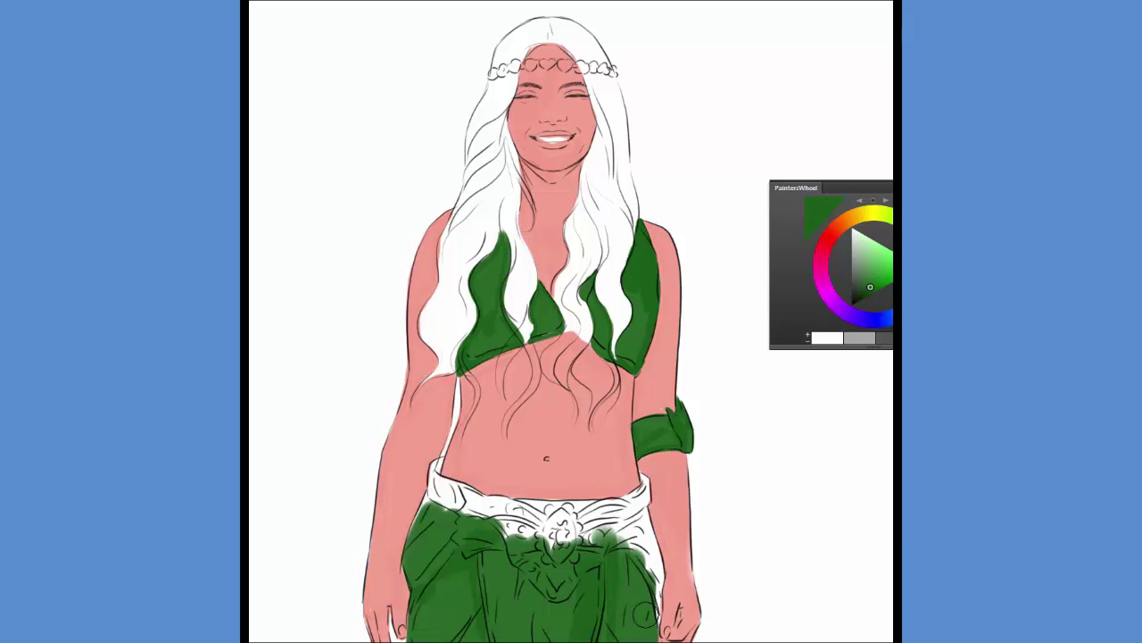
pyautogui.moveTo(632, 508)
pyautogui.mouseDown()
pyautogui.moveTo(639, 572)
pyautogui.moveTo(636, 513)
pyautogui.moveTo(657, 580)
pyautogui.moveTo(650, 635)
pyautogui.moveTo(645, 571)
pyautogui.mouseUp()
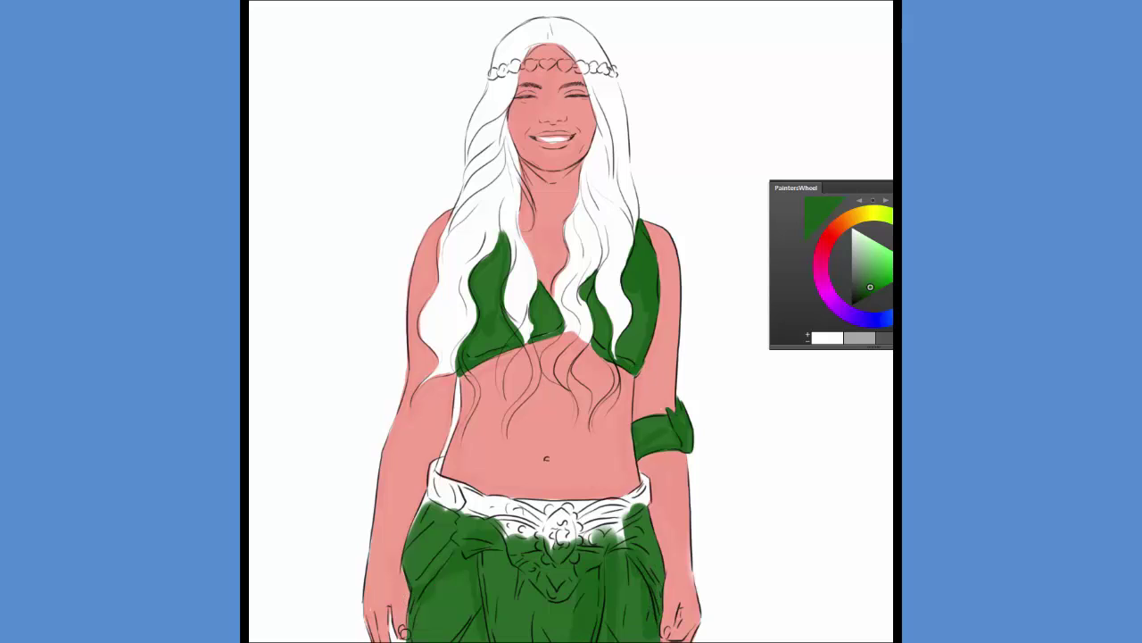
pyautogui.moveTo(389, 610); pyautogui.dragTo(393, 641)
# Paint the belt green, covering its last white patch
pyautogui.moveTo(435, 464); pyautogui.dragTo(431, 496)
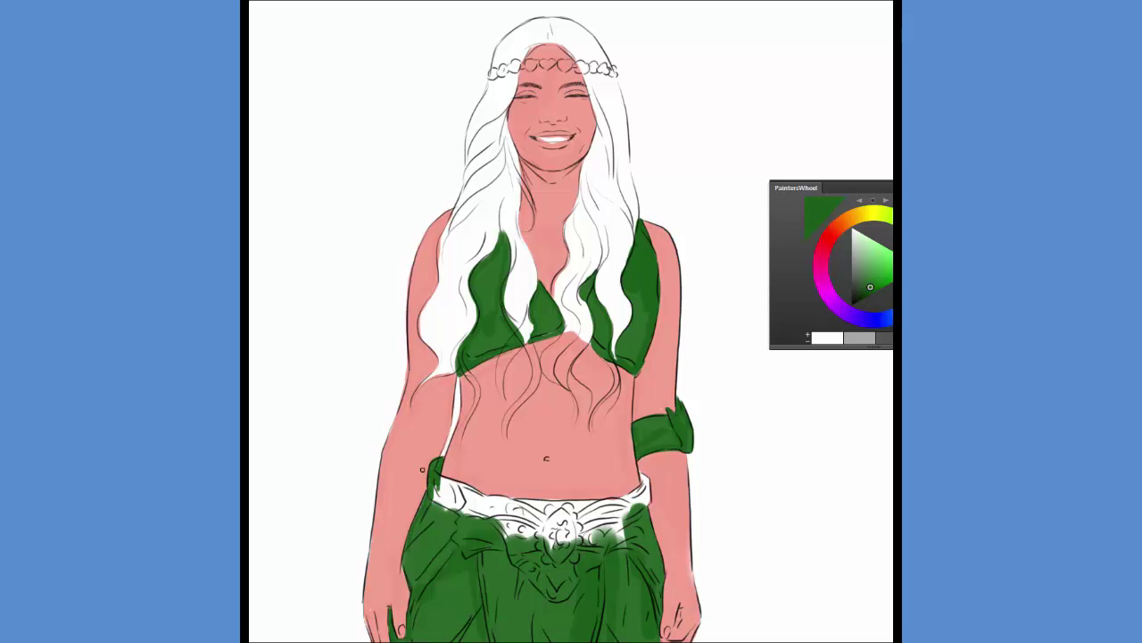
pyautogui.moveTo(436, 512)
pyautogui.mouseDown()
pyautogui.moveTo(436, 490)
pyautogui.moveTo(558, 536)
pyautogui.moveTo(627, 544)
pyautogui.moveTo(526, 509)
pyautogui.moveTo(625, 505)
pyautogui.moveTo(619, 525)
pyautogui.mouseUp()
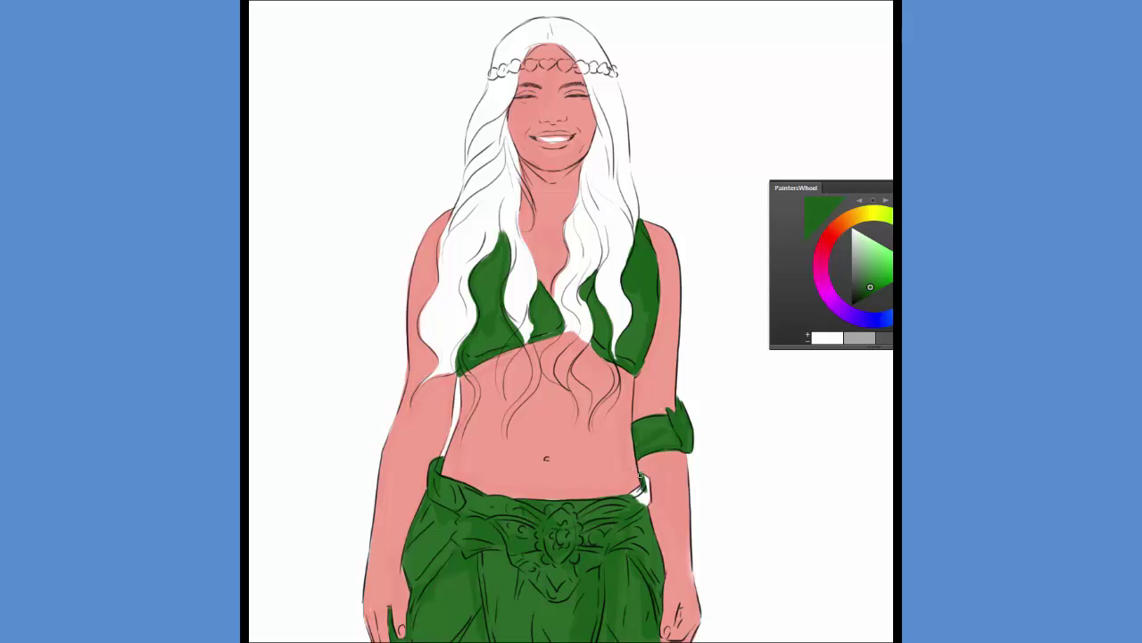
pyautogui.moveTo(644, 493)
pyautogui.mouseDown()
pyautogui.moveTo(636, 507)
pyautogui.moveTo(633, 491)
pyautogui.mouseUp()
# Set the paint colour to a dark brown for the hair
pyautogui.click(825, 243)
pyautogui.moveTo(827, 243); pyautogui.dragTo(835, 229)
pyautogui.click(878, 281)
pyautogui.click(843, 223)
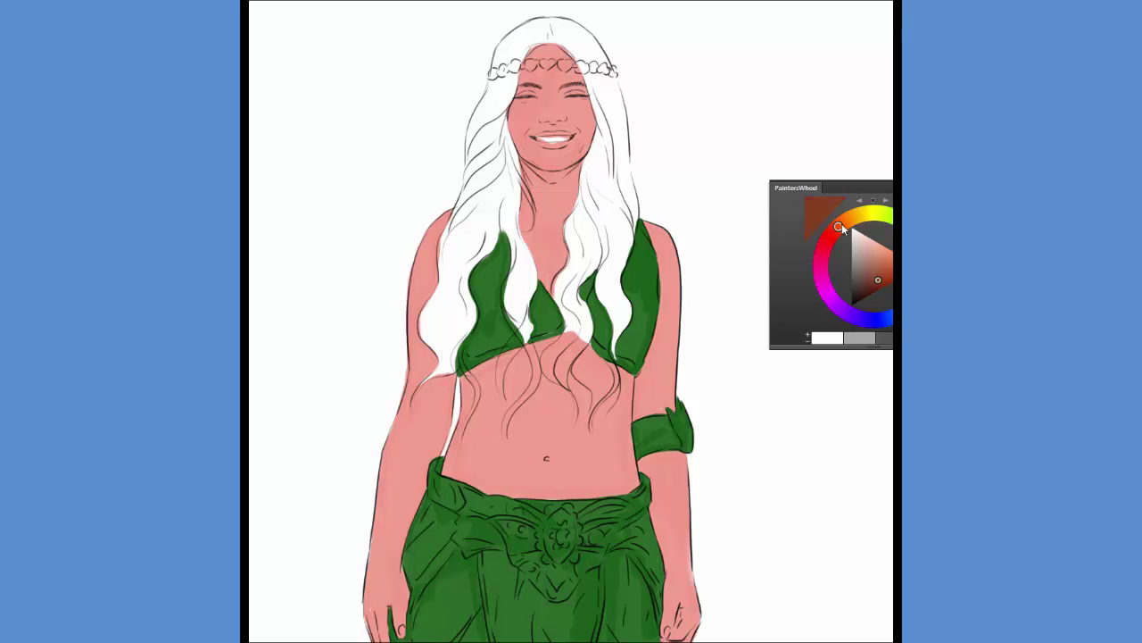
pyautogui.click(875, 287)
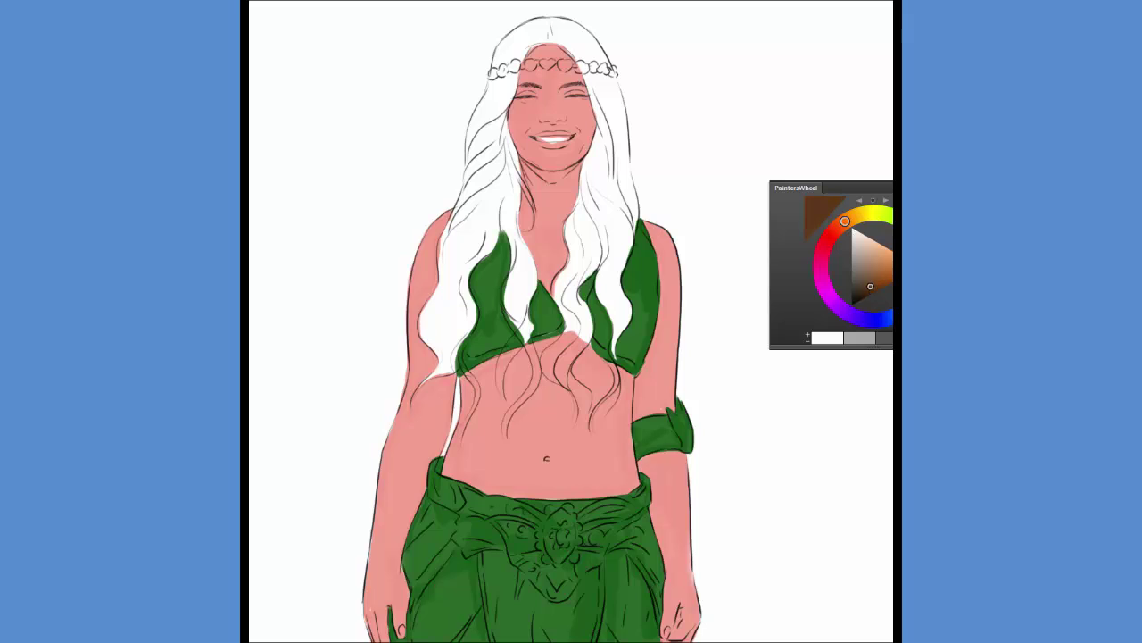
# Paint brown hair strands down the face and over the top and belly
pyautogui.moveTo(603, 201)
pyautogui.mouseDown()
pyautogui.moveTo(599, 127)
pyautogui.moveTo(560, 283)
pyautogui.moveTo(569, 321)
pyautogui.moveTo(576, 254)
pyautogui.mouseUp()
pyautogui.moveTo(578, 303)
pyautogui.mouseDown()
pyautogui.moveTo(589, 230)
pyautogui.moveTo(580, 251)
pyautogui.mouseUp()
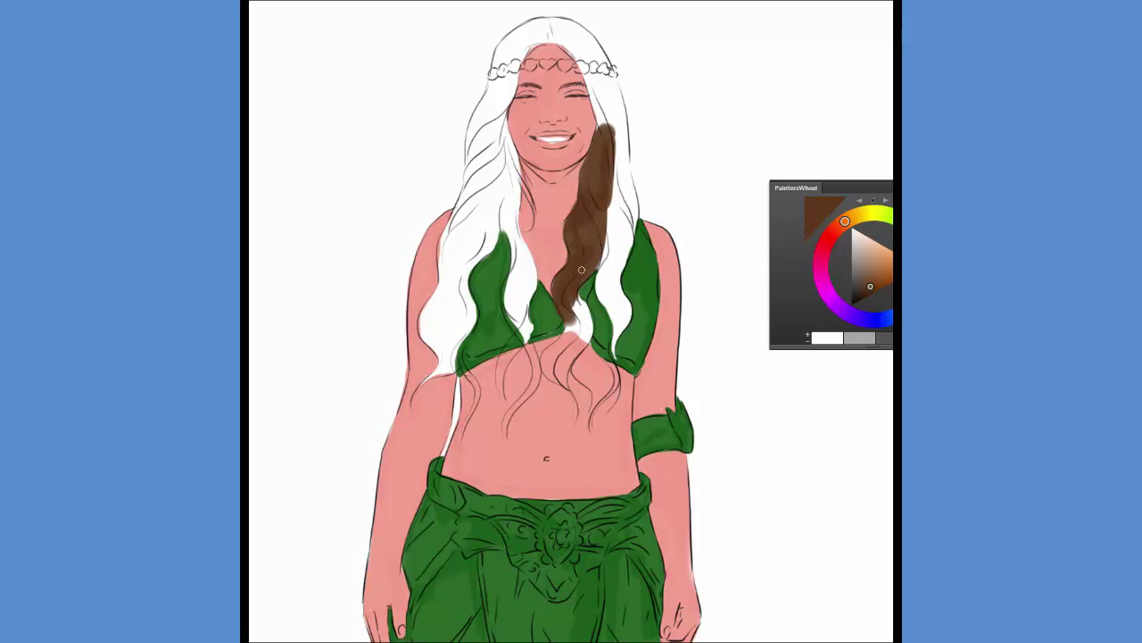
pyautogui.moveTo(582, 308)
pyautogui.mouseDown()
pyautogui.moveTo(589, 332)
pyautogui.moveTo(566, 379)
pyautogui.moveTo(585, 265)
pyautogui.moveTo(582, 326)
pyautogui.moveTo(575, 304)
pyautogui.moveTo(557, 348)
pyautogui.moveTo(553, 370)
pyautogui.moveTo(558, 355)
pyautogui.moveTo(561, 382)
pyautogui.moveTo(566, 350)
pyautogui.moveTo(566, 375)
pyautogui.mouseUp()
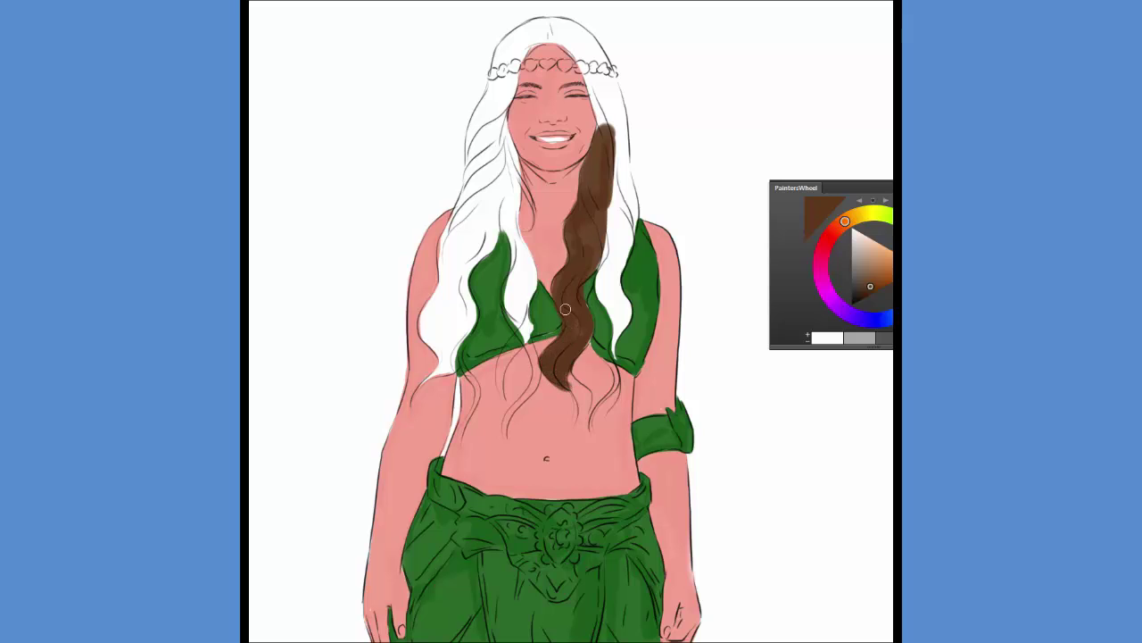
pyautogui.moveTo(501, 106); pyautogui.dragTo(532, 355)
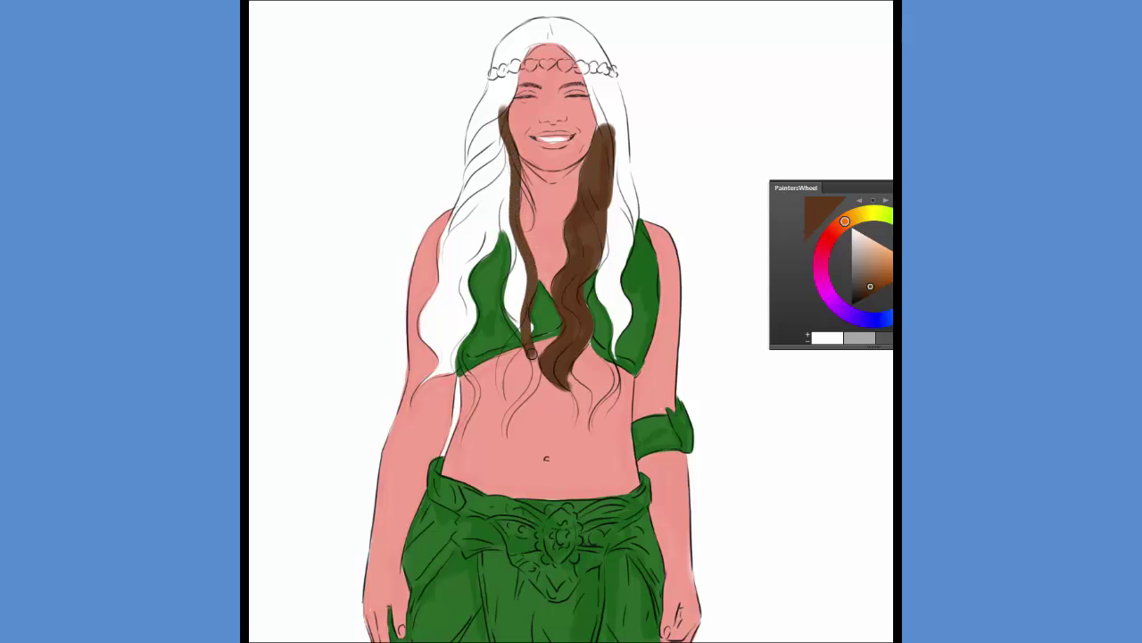
pyautogui.moveTo(503, 398)
pyautogui.mouseDown()
pyautogui.moveTo(523, 338)
pyautogui.moveTo(512, 257)
pyautogui.moveTo(520, 303)
pyautogui.mouseUp()
pyautogui.moveTo(521, 257); pyautogui.dragTo(522, 293)
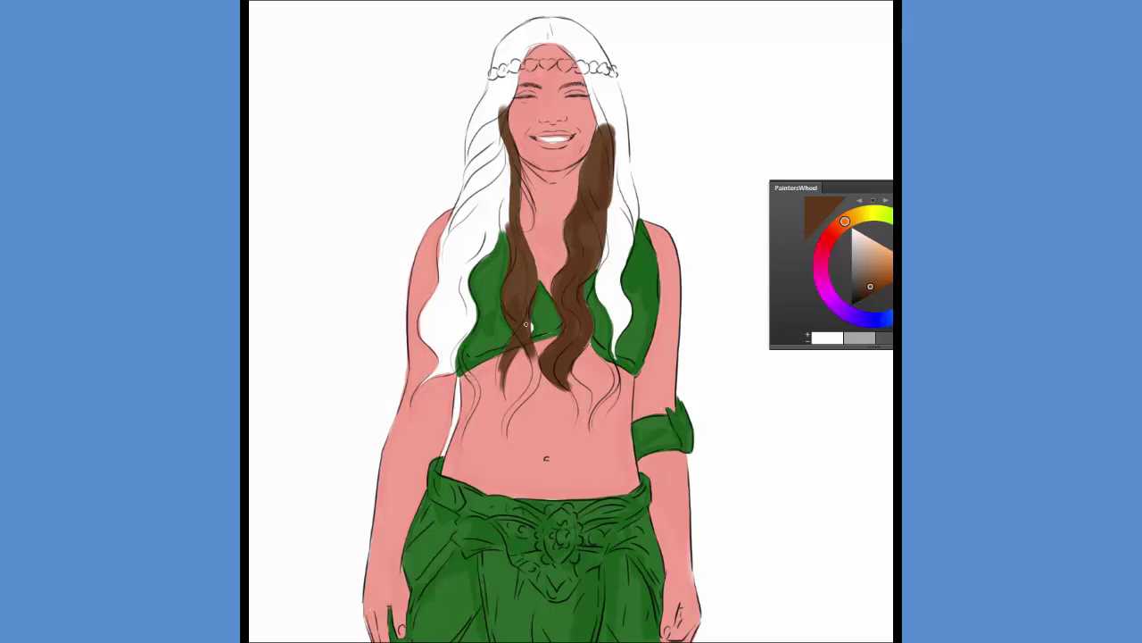
pyautogui.moveTo(514, 409); pyautogui.dragTo(506, 437)
pyautogui.moveTo(534, 389); pyautogui.dragTo(532, 355)
pyautogui.moveTo(503, 440); pyautogui.dragTo(528, 386)
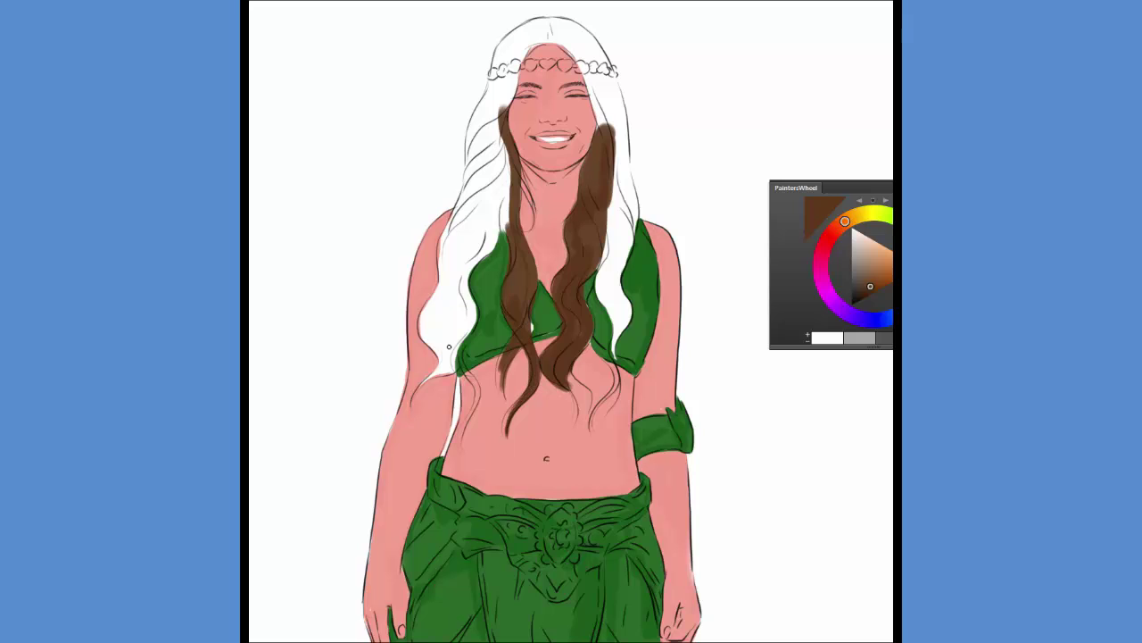
# Fill the left-side hair brown from the headband down, closing white gaps
pyautogui.moveTo(475, 423); pyautogui.dragTo(472, 376)
pyautogui.moveTo(457, 325)
pyautogui.mouseDown()
pyautogui.moveTo(480, 403)
pyautogui.moveTo(457, 353)
pyautogui.moveTo(416, 392)
pyautogui.moveTo(451, 344)
pyautogui.moveTo(436, 375)
pyautogui.moveTo(421, 308)
pyautogui.moveTo(446, 252)
pyautogui.moveTo(432, 339)
pyautogui.mouseUp()
pyautogui.moveTo(457, 275)
pyautogui.mouseDown()
pyautogui.moveTo(451, 331)
pyautogui.moveTo(457, 299)
pyautogui.moveTo(471, 314)
pyautogui.moveTo(454, 255)
pyautogui.mouseUp()
pyautogui.moveTo(470, 308)
pyautogui.mouseDown()
pyautogui.moveTo(450, 292)
pyautogui.moveTo(486, 230)
pyautogui.mouseUp()
pyautogui.moveTo(464, 281); pyautogui.dragTo(500, 228)
pyautogui.moveTo(509, 156); pyautogui.dragTo(504, 217)
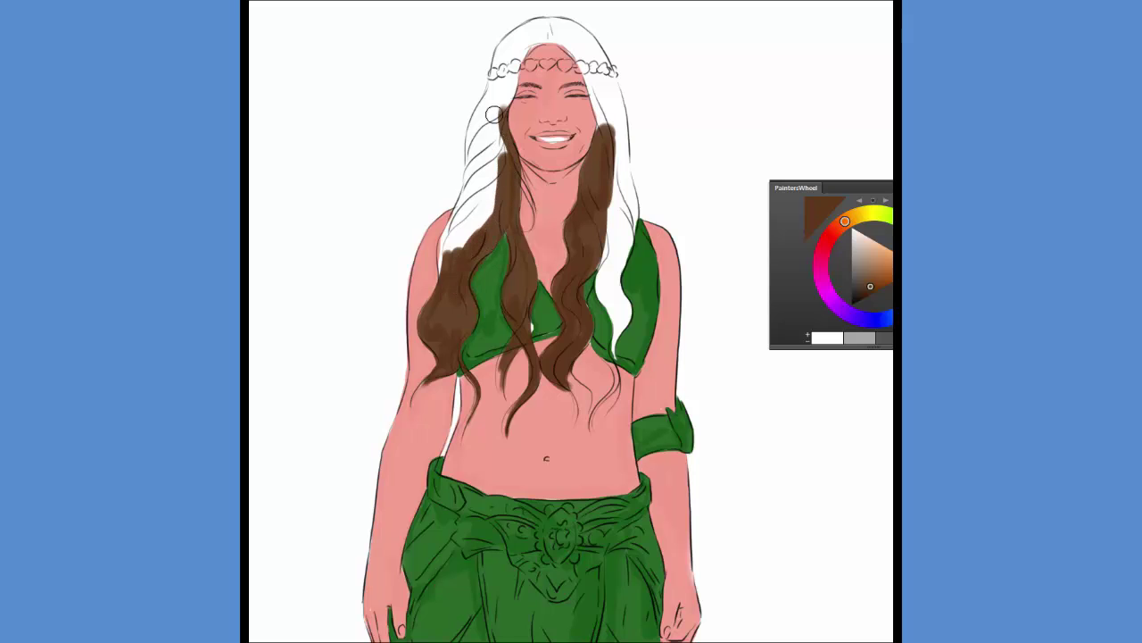
pyautogui.moveTo(498, 77)
pyautogui.mouseDown()
pyautogui.moveTo(447, 283)
pyautogui.moveTo(496, 105)
pyautogui.moveTo(485, 196)
pyautogui.mouseUp()
pyautogui.moveTo(495, 109); pyautogui.dragTo(504, 183)
# Paint the top of the head and the right hair beside the strap brown
pyautogui.moveTo(563, 37)
pyautogui.mouseDown()
pyautogui.moveTo(591, 77)
pyautogui.moveTo(602, 151)
pyautogui.mouseUp()
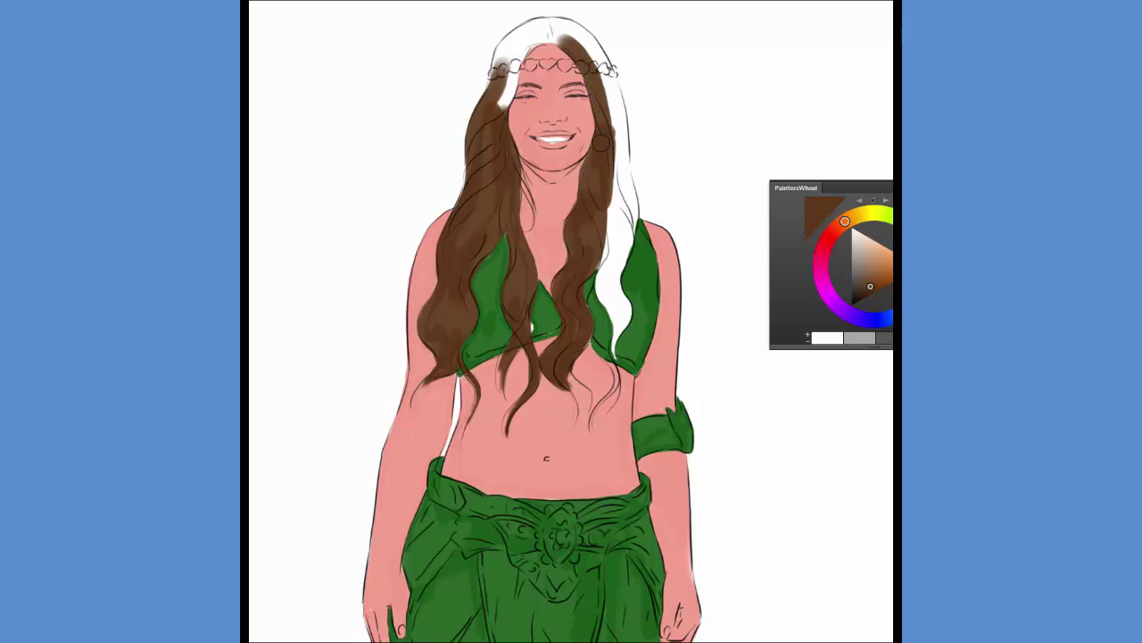
pyautogui.moveTo(568, 31)
pyautogui.mouseDown()
pyautogui.moveTo(599, 64)
pyautogui.moveTo(626, 201)
pyautogui.moveTo(610, 308)
pyautogui.mouseUp()
pyautogui.moveTo(616, 174)
pyautogui.mouseDown()
pyautogui.moveTo(598, 297)
pyautogui.moveTo(621, 337)
pyautogui.mouseUp()
pyautogui.moveTo(621, 284)
pyautogui.mouseDown()
pyautogui.moveTo(628, 308)
pyautogui.moveTo(616, 333)
pyautogui.mouseUp()
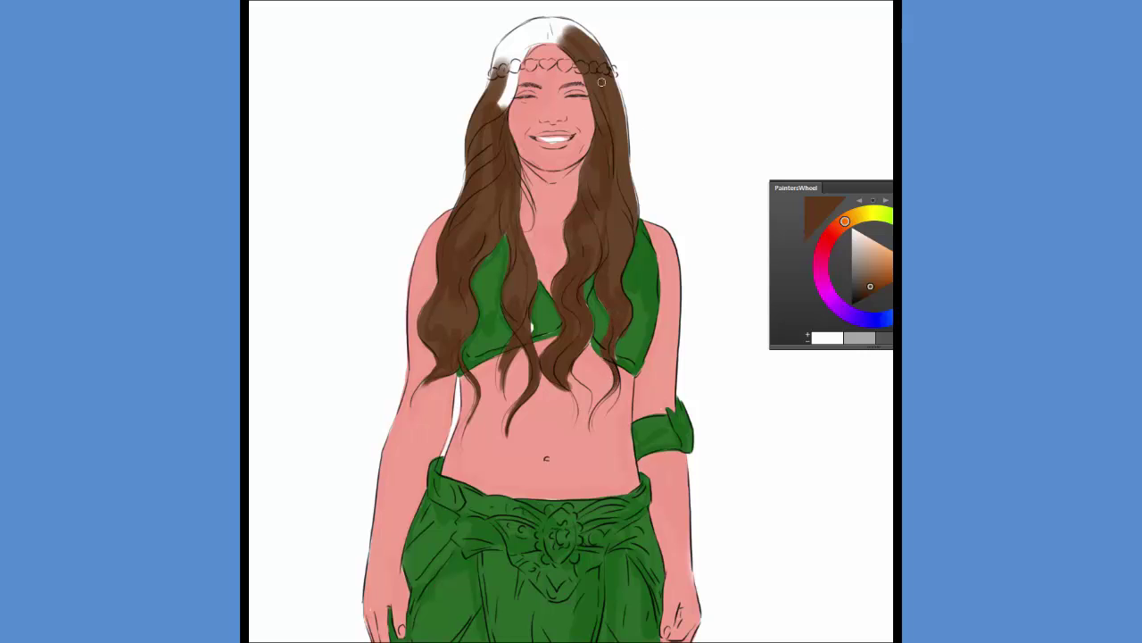
pyautogui.moveTo(516, 59)
pyautogui.mouseDown()
pyautogui.moveTo(503, 107)
pyautogui.moveTo(527, 40)
pyautogui.moveTo(502, 59)
pyautogui.moveTo(505, 41)
pyautogui.moveTo(545, 22)
pyautogui.moveTo(523, 50)
pyautogui.moveTo(565, 20)
pyautogui.moveTo(541, 25)
pyautogui.moveTo(570, 24)
pyautogui.moveTo(594, 47)
pyautogui.moveTo(616, 97)
pyautogui.moveTo(623, 219)
pyautogui.mouseUp()
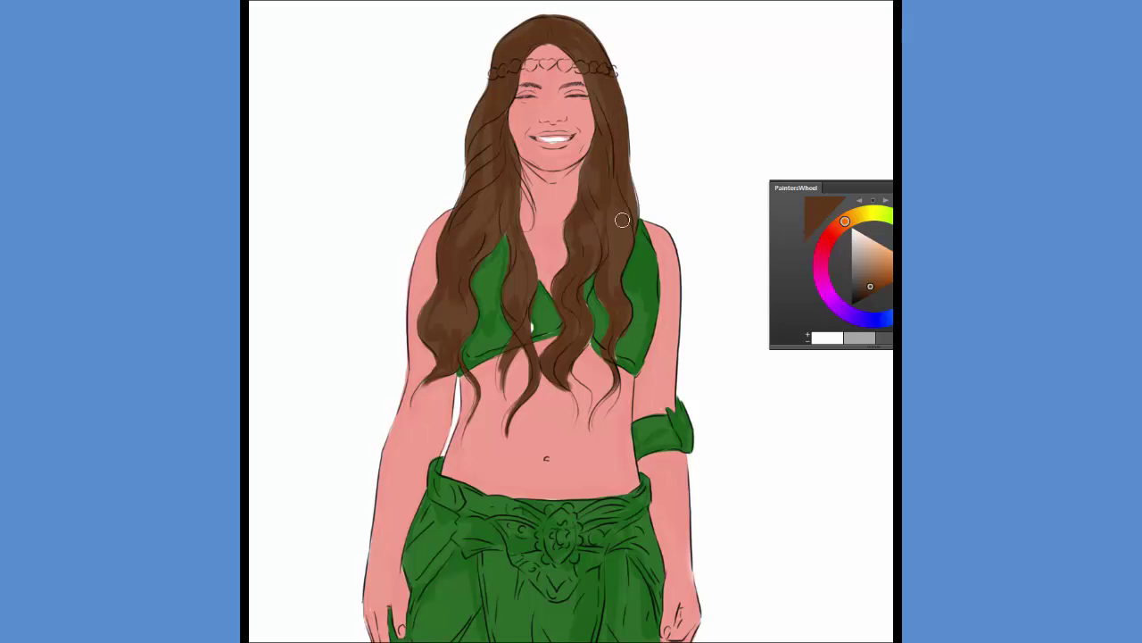
# Add darker brown strands beside the face, at the crown and the right edge
pyautogui.moveTo(623, 166); pyautogui.dragTo(619, 205)
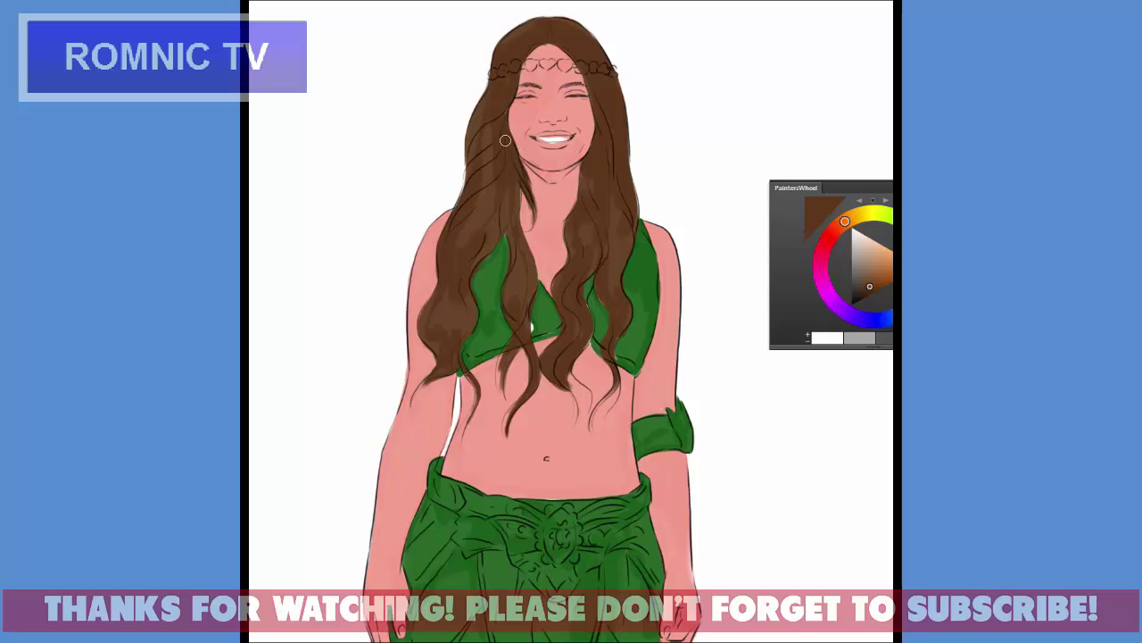
pyautogui.moveTo(507, 191); pyautogui.dragTo(512, 223)
pyautogui.moveTo(494, 174); pyautogui.dragTo(462, 263)
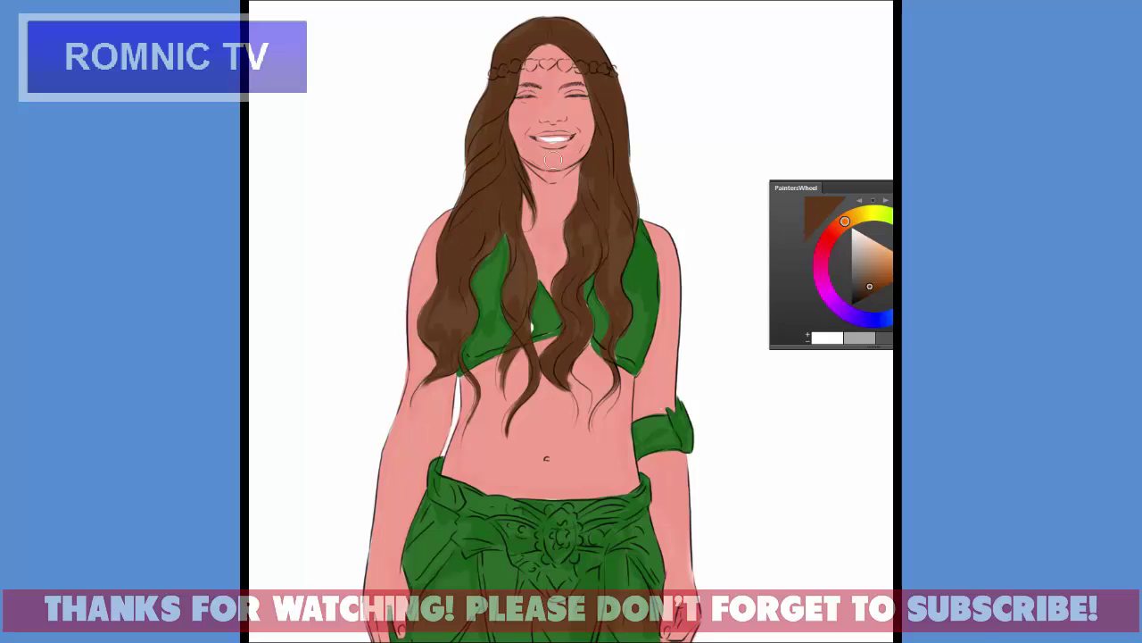
pyautogui.moveTo(515, 43); pyautogui.dragTo(569, 15)
pyautogui.moveTo(599, 205); pyautogui.dragTo(589, 204)
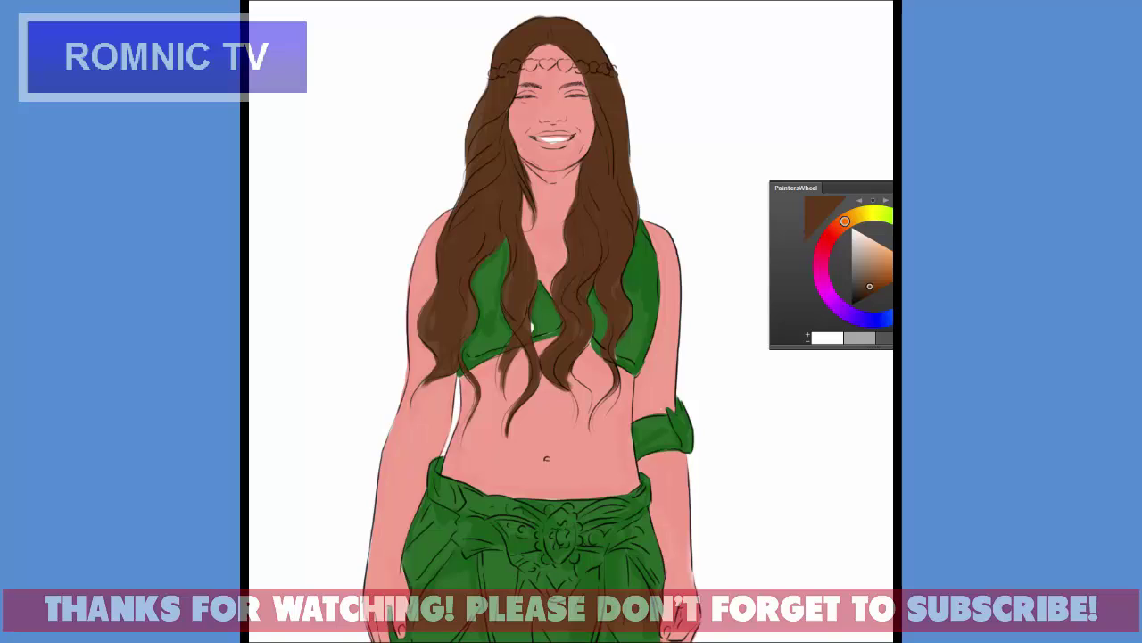
# Select the face and body skin with the Magic Wand, sample it, then choose a lighter beige
pyautogui.click(549, 218)
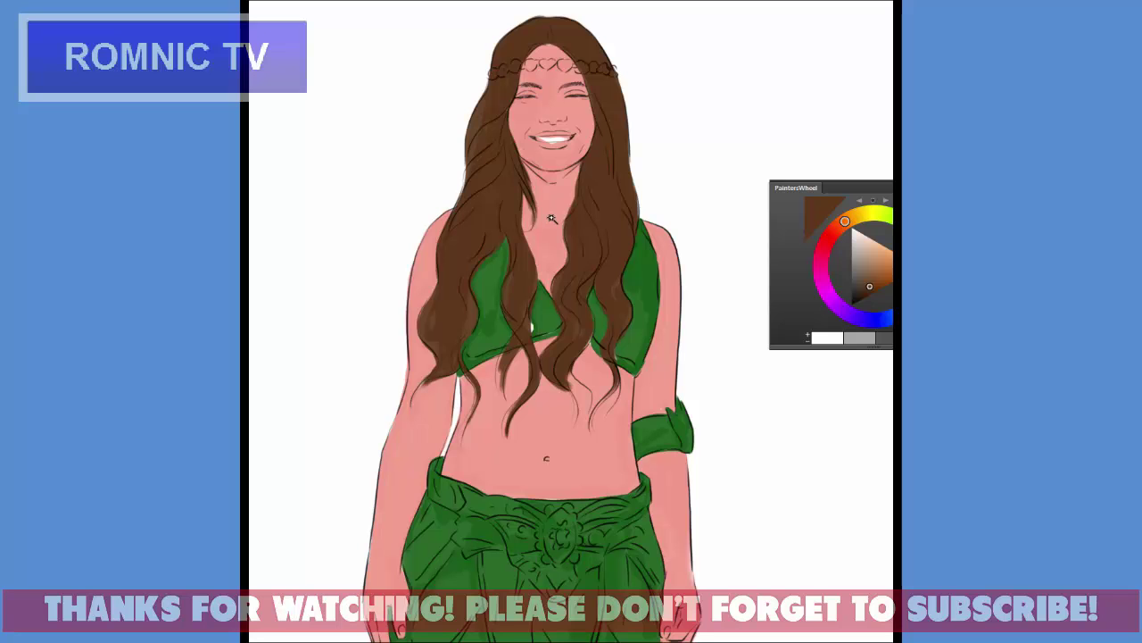
pyautogui.keyDown('shift'); pyautogui.click(592, 454); pyautogui.keyUp('shift')
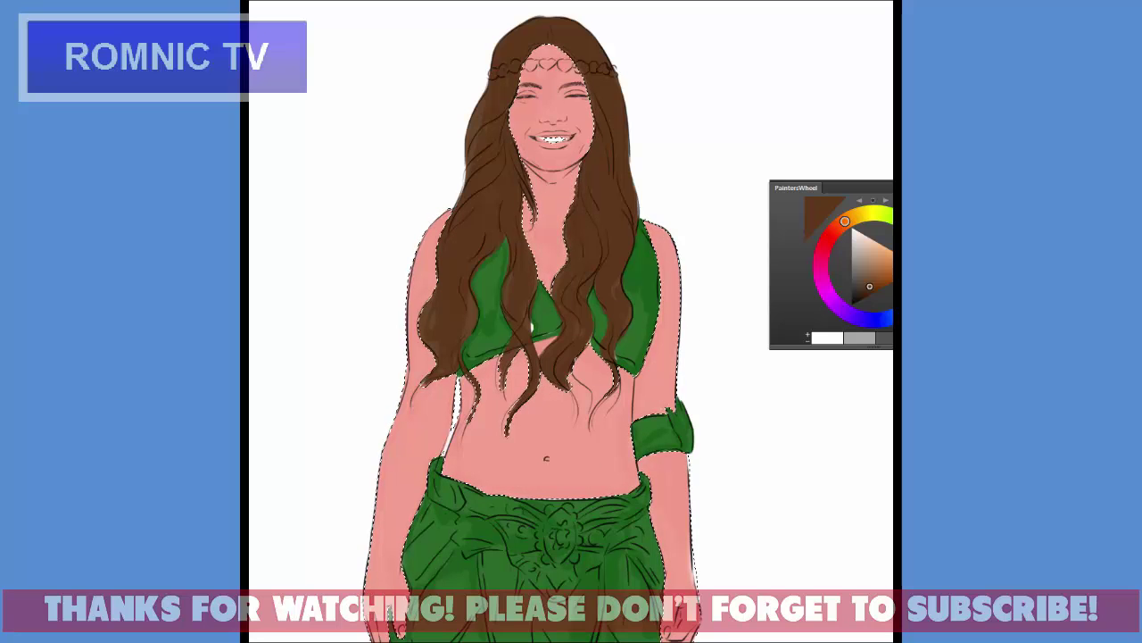
pyautogui.click(580, 104)
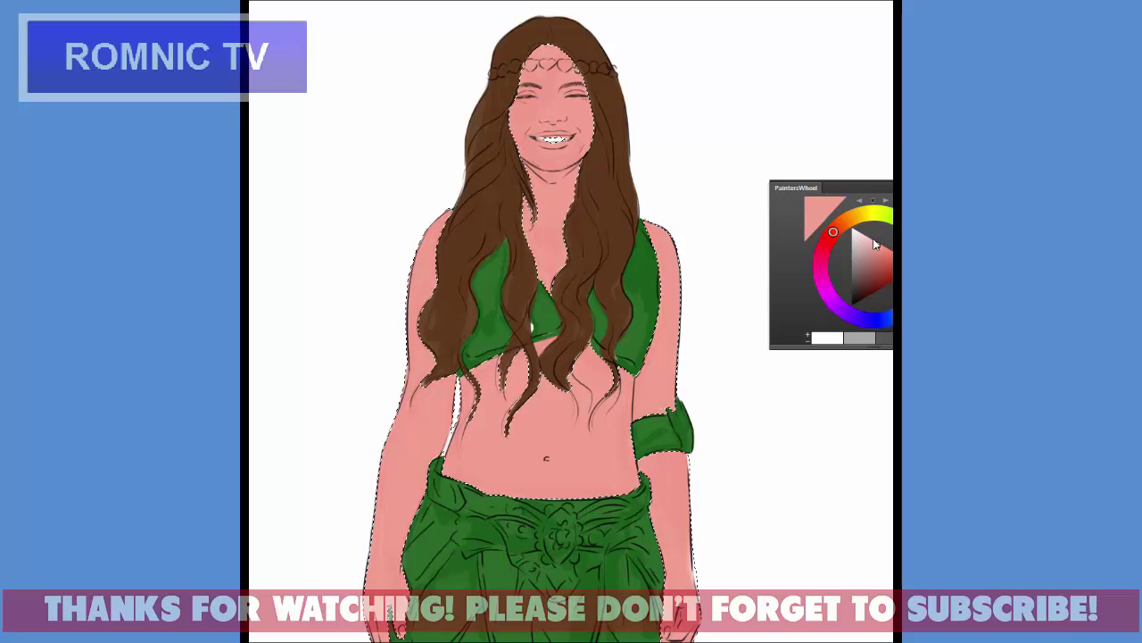
pyautogui.click(868, 241)
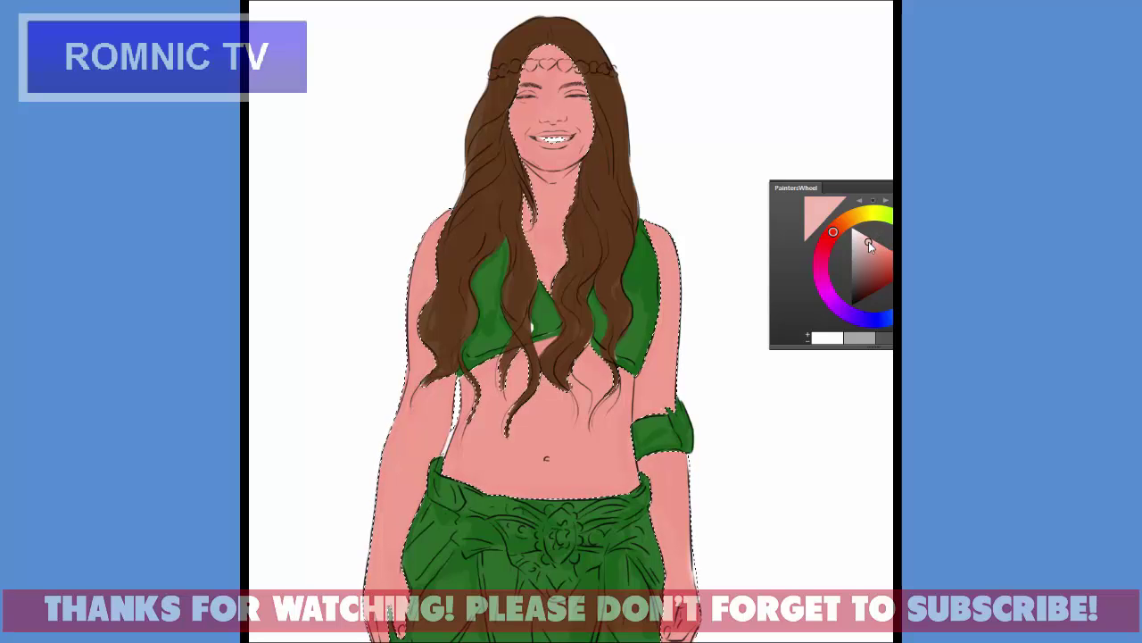
pyautogui.click(851, 218)
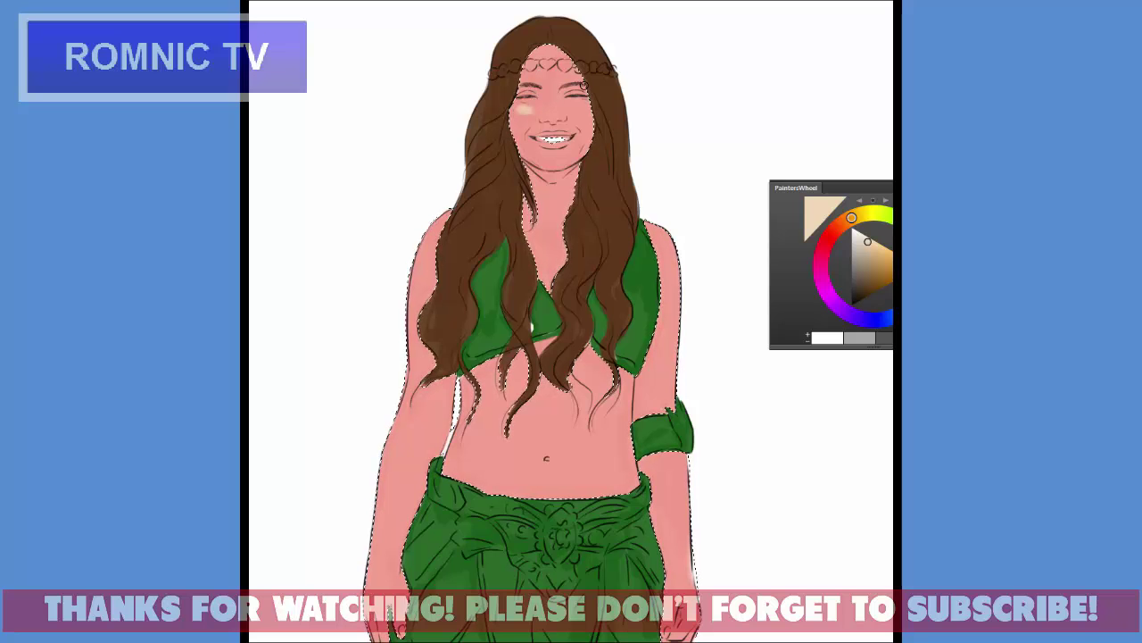
# Slightly darken the beige and highlight the forehead, nose bridge and chin
pyautogui.click(871, 244)
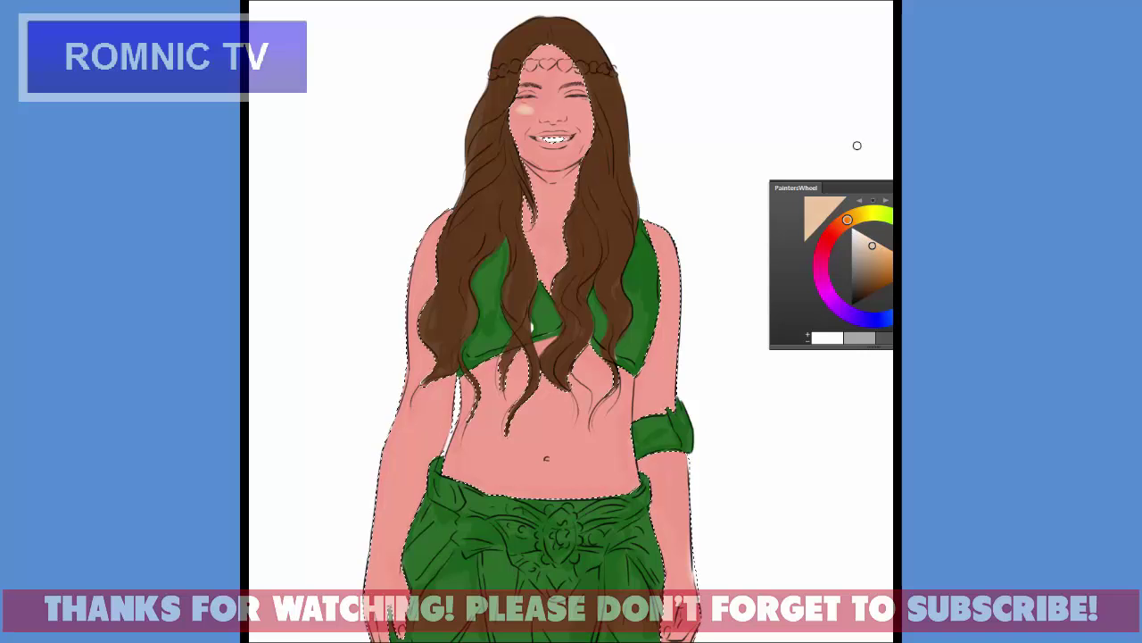
pyautogui.moveTo(539, 66); pyautogui.dragTo(551, 51)
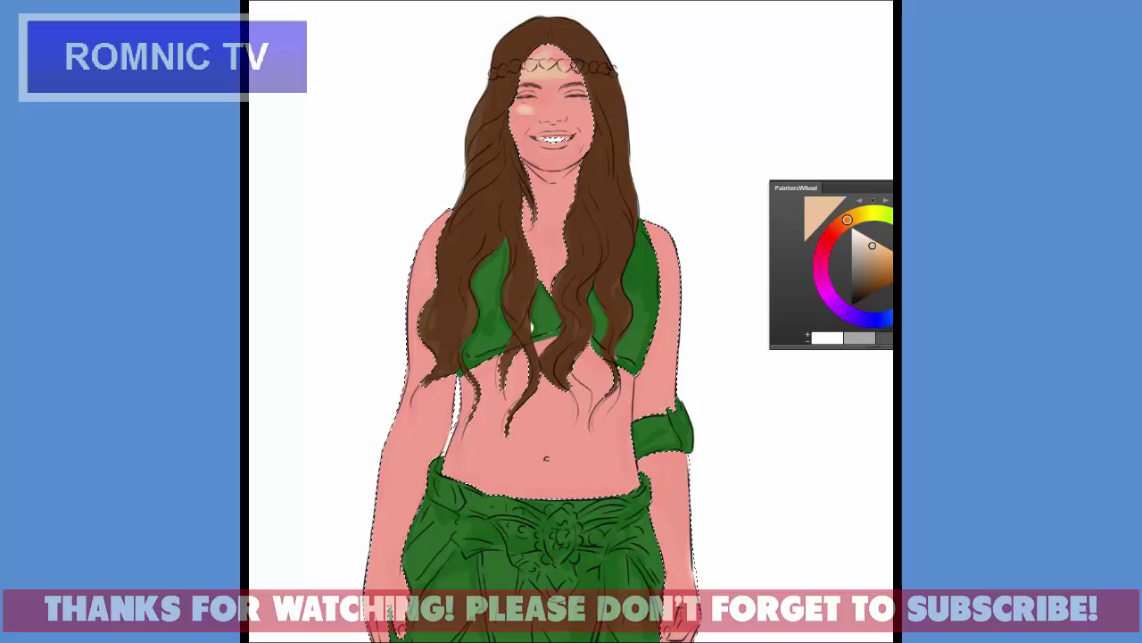
pyautogui.moveTo(552, 91); pyautogui.dragTo(552, 112)
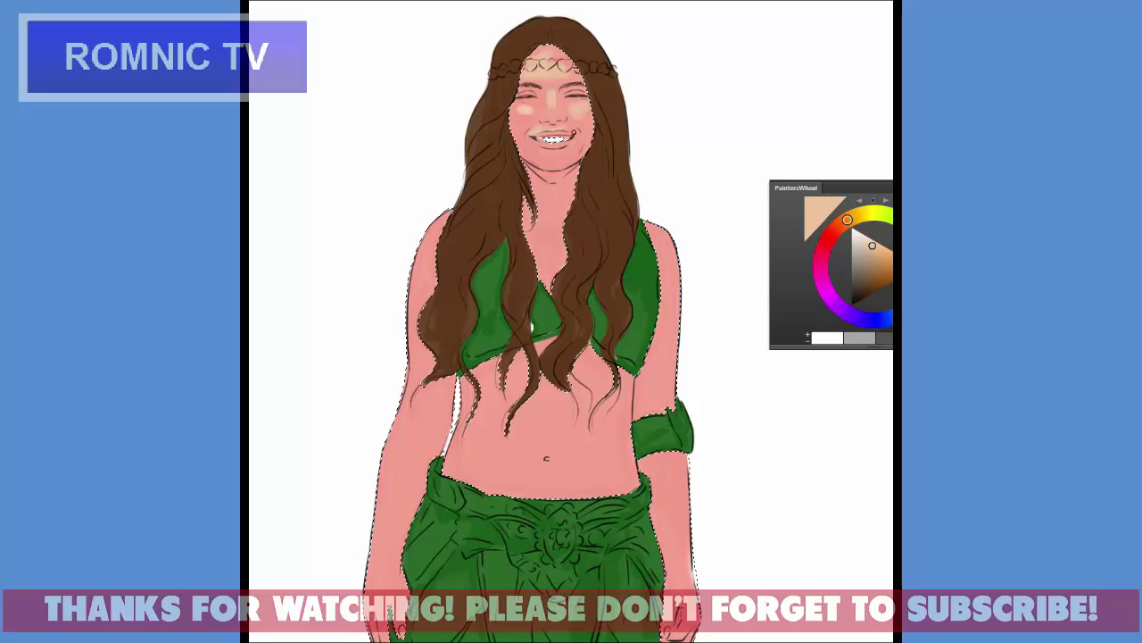
pyautogui.moveTo(559, 160); pyautogui.dragTo(545, 146)
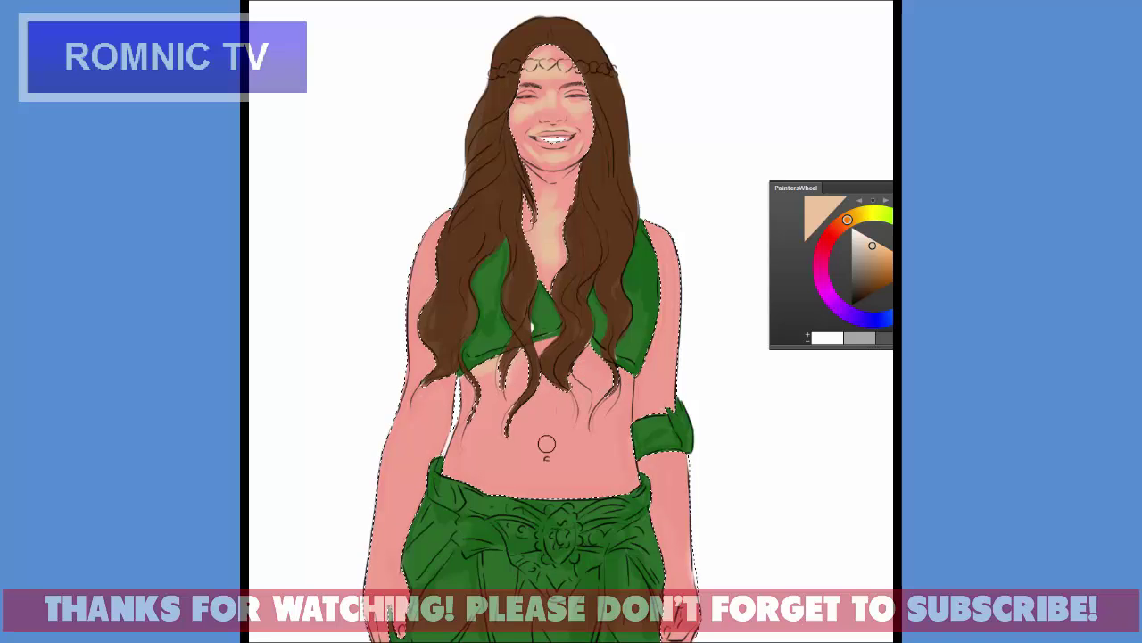
# Brush pale peach highlights across the belly, the left upper arm and the forearm
pyautogui.moveTo(509, 474)
pyautogui.mouseDown()
pyautogui.moveTo(479, 438)
pyautogui.moveTo(473, 446)
pyautogui.moveTo(558, 469)
pyautogui.moveTo(566, 454)
pyautogui.moveTo(595, 473)
pyautogui.mouseUp()
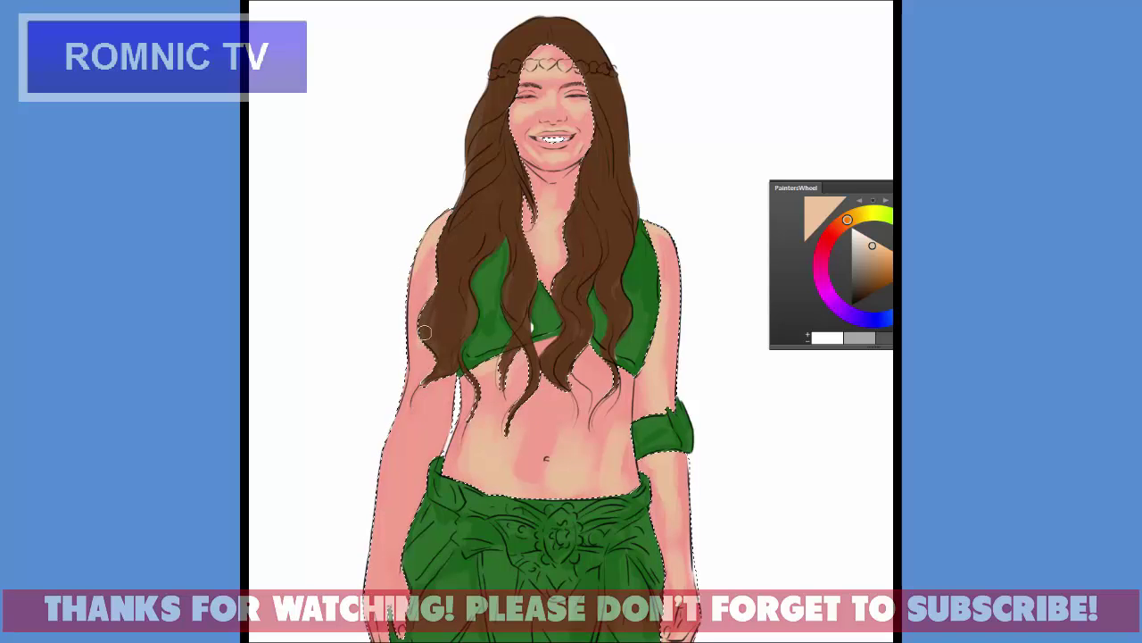
pyautogui.moveTo(415, 400); pyautogui.dragTo(401, 454)
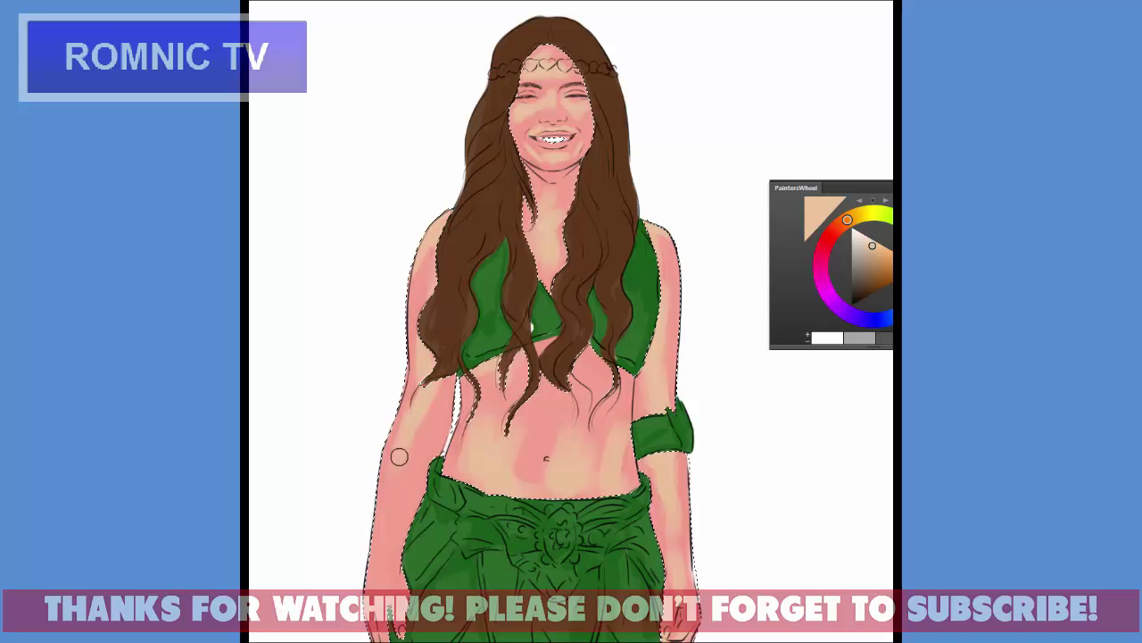
pyautogui.moveTo(384, 542); pyautogui.dragTo(374, 566)
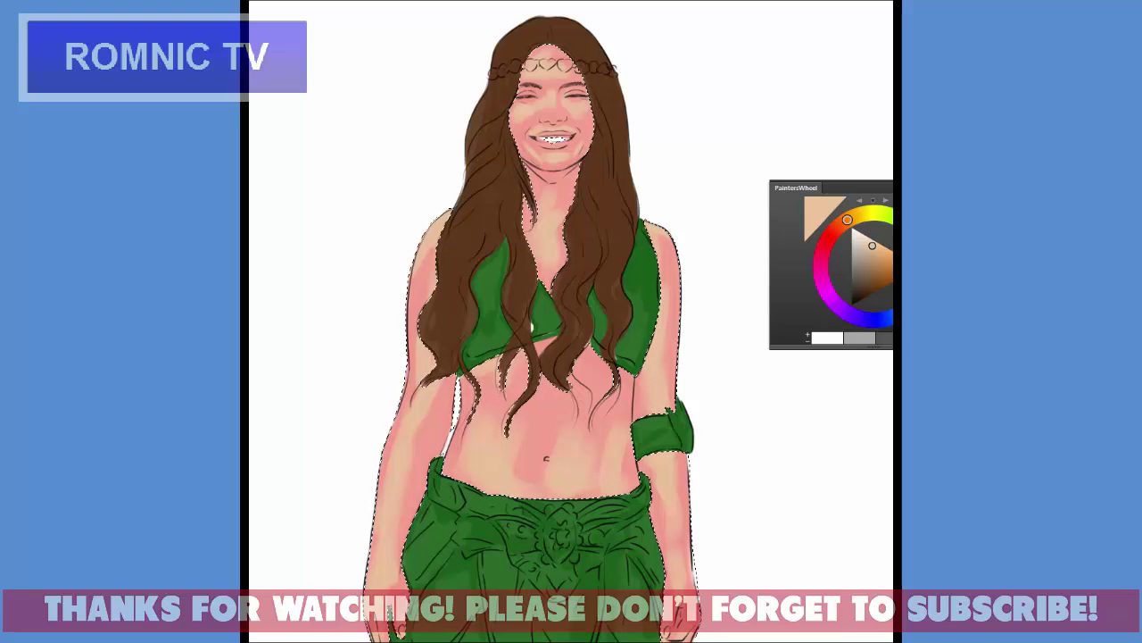
# Sample the skin pink and shift it to a deep red in PaintersWheel
pyautogui.keyDown('alt'); pyautogui.click(581, 122); pyautogui.keyUp('alt')
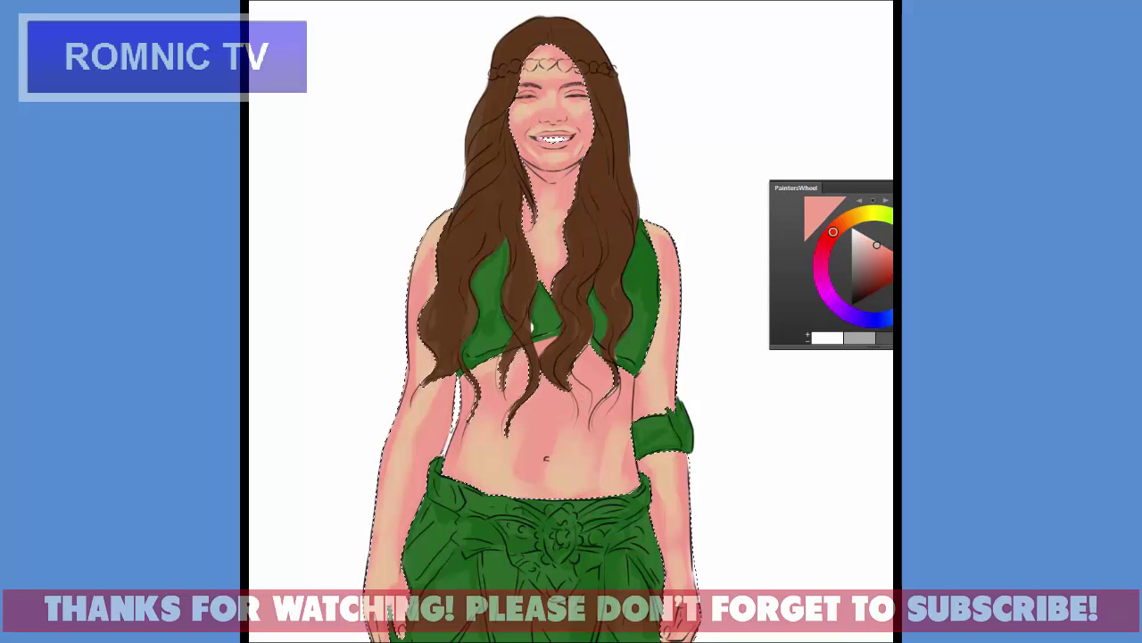
pyautogui.click(829, 238)
pyautogui.moveTo(886, 263); pyautogui.dragTo(882, 260)
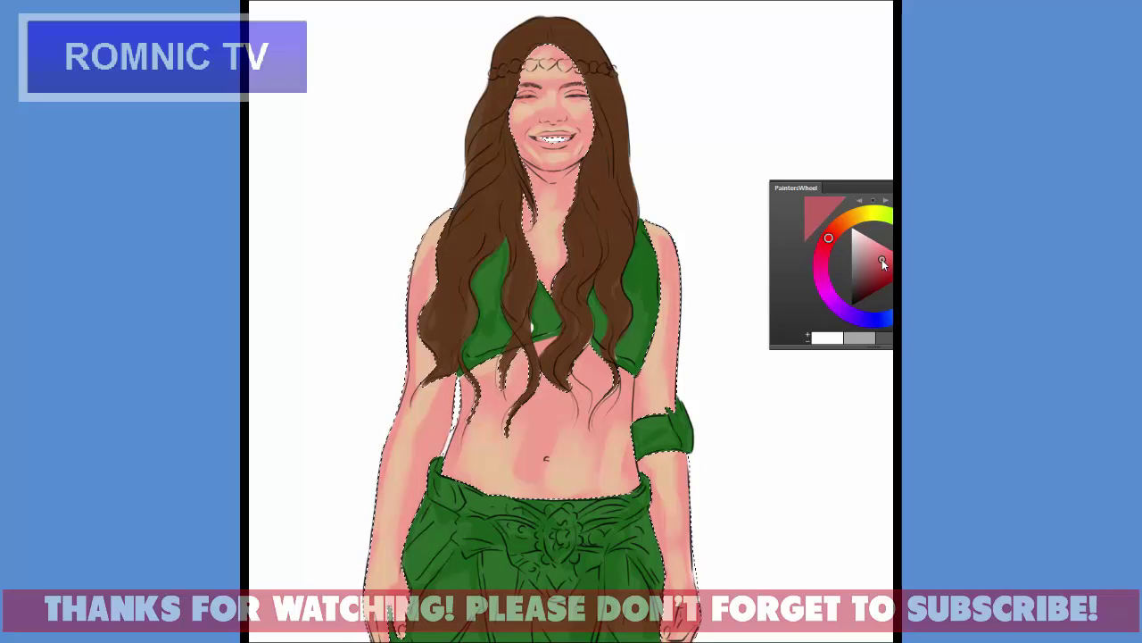
pyautogui.click(829, 245)
pyautogui.click(877, 268)
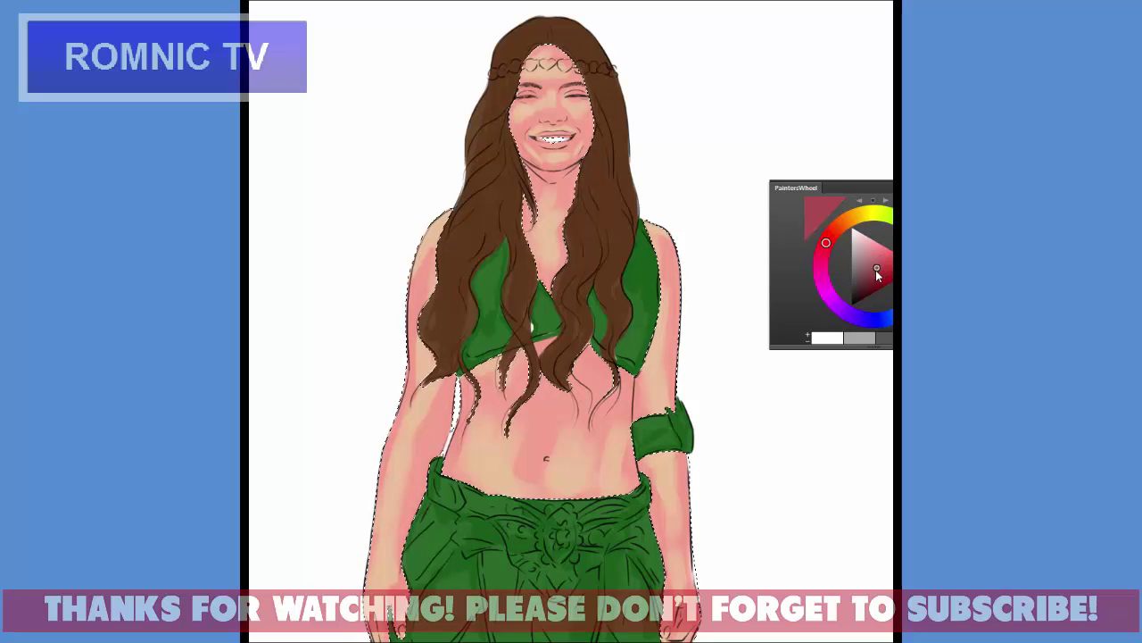
pyautogui.click(874, 274)
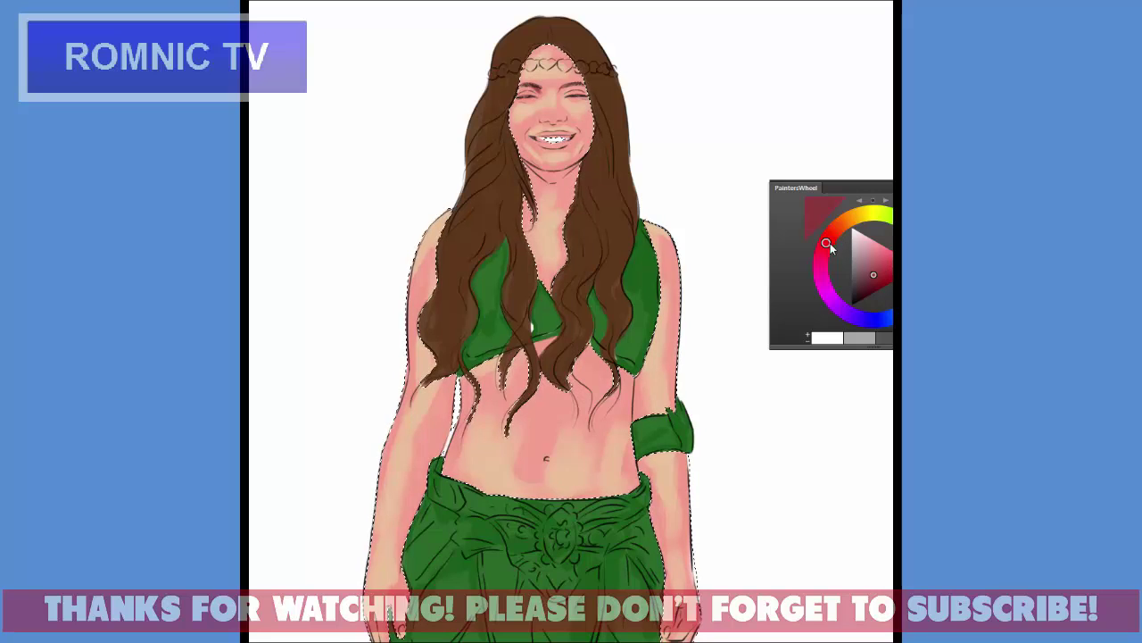
# Fine-tune the dark red, then dot the forehead and shade over the right eye
pyautogui.moveTo(825, 246); pyautogui.dragTo(827, 242)
pyautogui.click(878, 273)
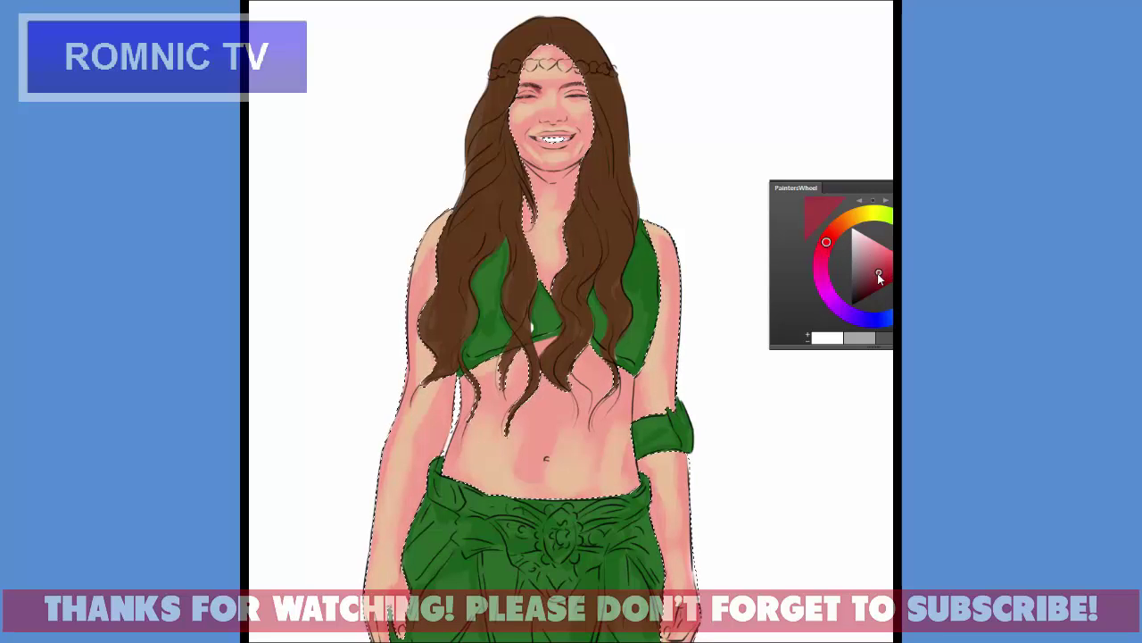
pyautogui.click(547, 87)
pyautogui.moveTo(561, 92); pyautogui.dragTo(582, 93)
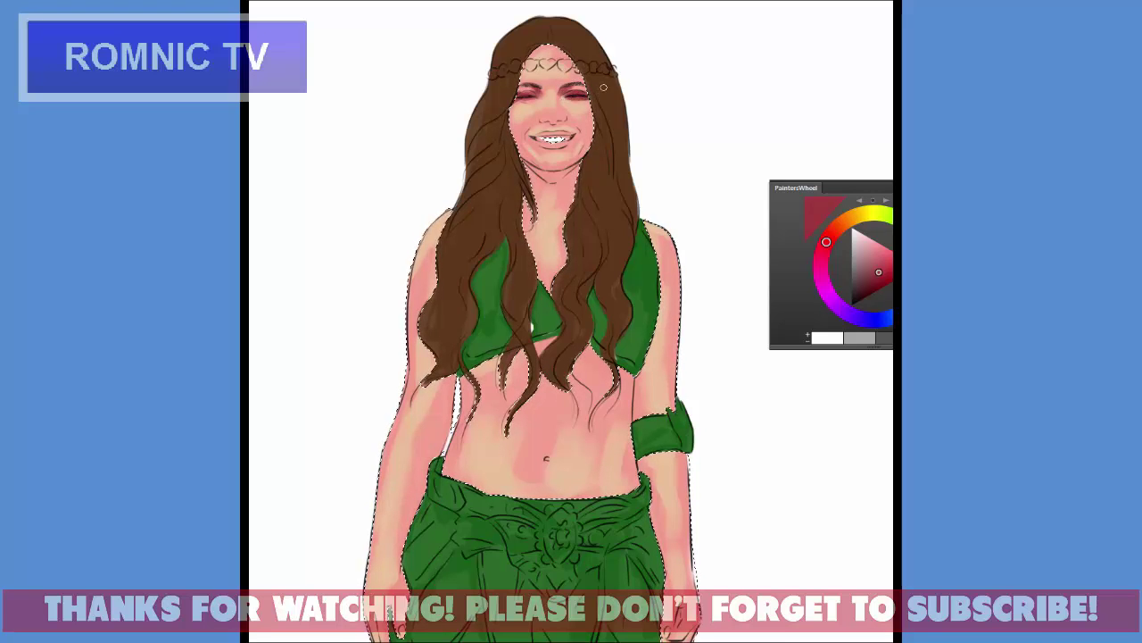
# Paint a small stroke on the headband above the face
pyautogui.moveTo(532, 66); pyautogui.dragTo(538, 72)
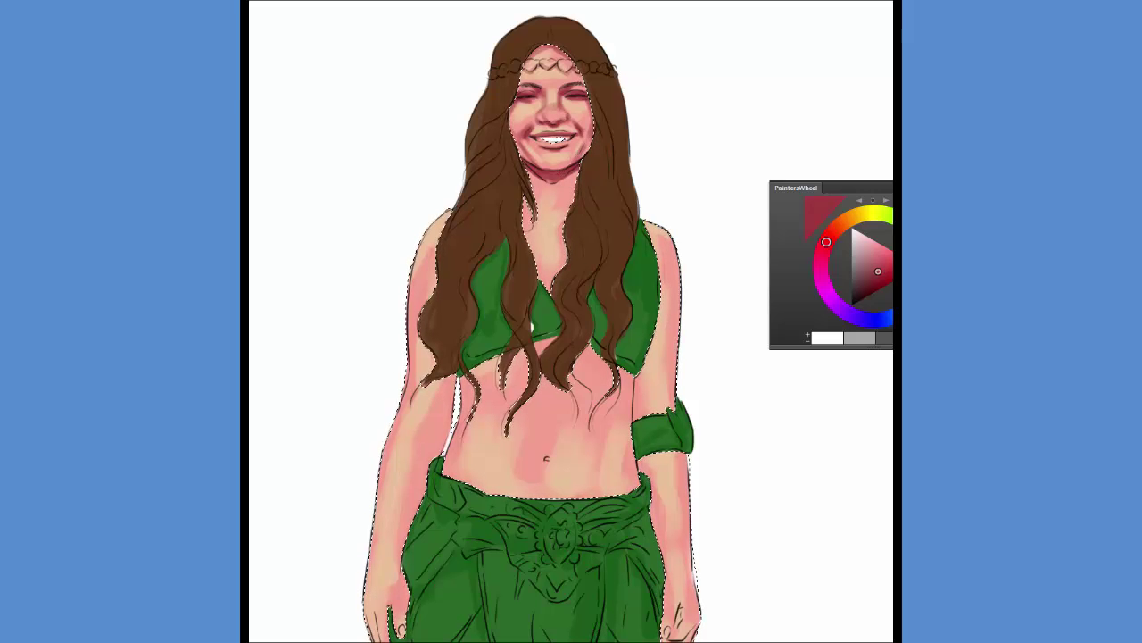
# Sample the face's skin pink, then pick a darker rose for shadows
pyautogui.keyDown('alt'); pyautogui.click(564, 79); pyautogui.keyUp('alt')
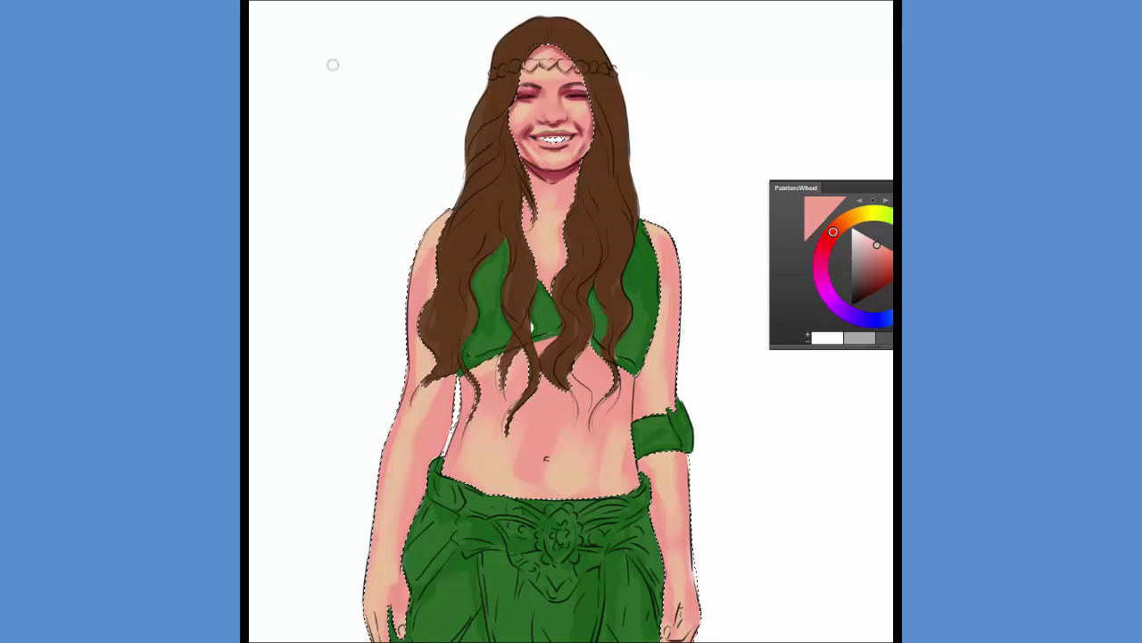
pyautogui.keyDown('alt'); pyautogui.click(558, 87); pyautogui.keyUp('alt')
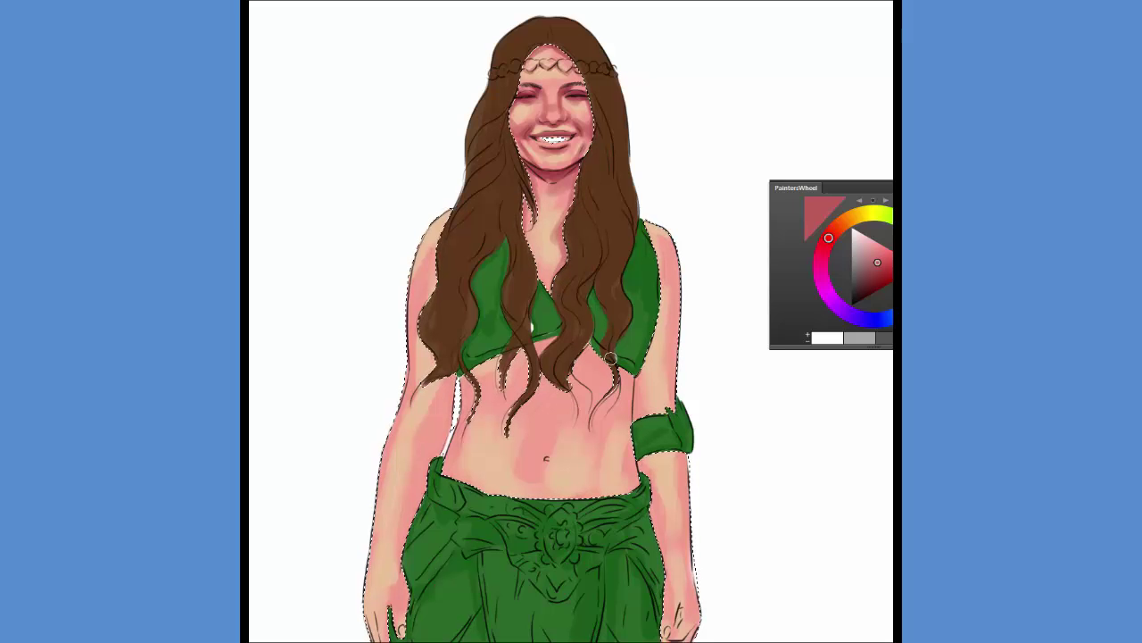
# Try a pale cream in PaintersWheel, then take a dark red for shading
pyautogui.click(865, 215)
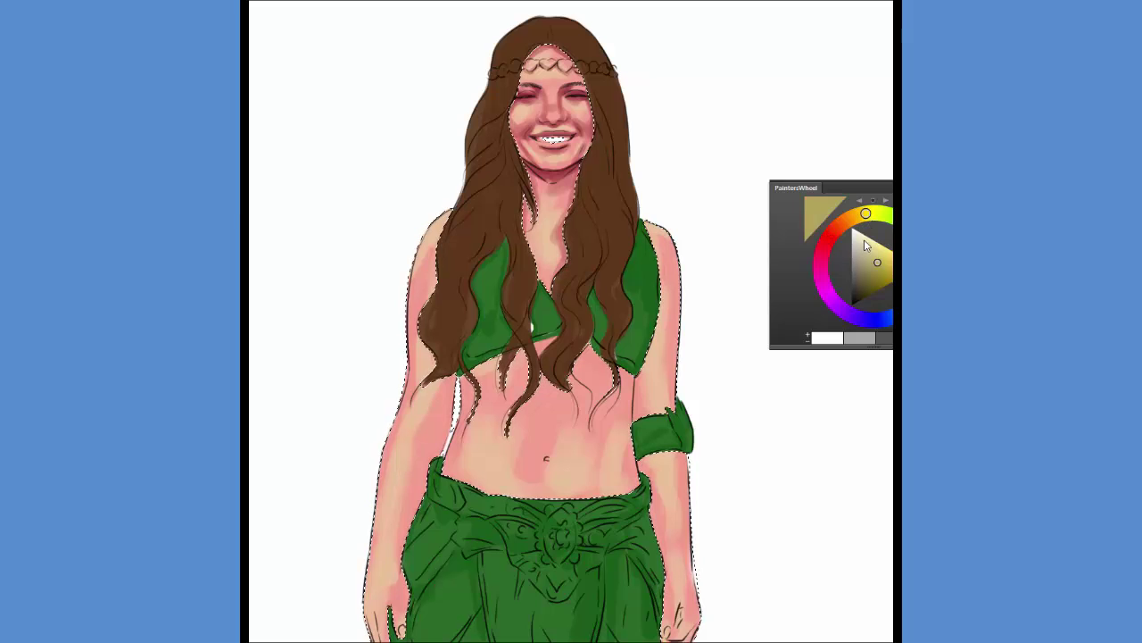
pyautogui.click(864, 239)
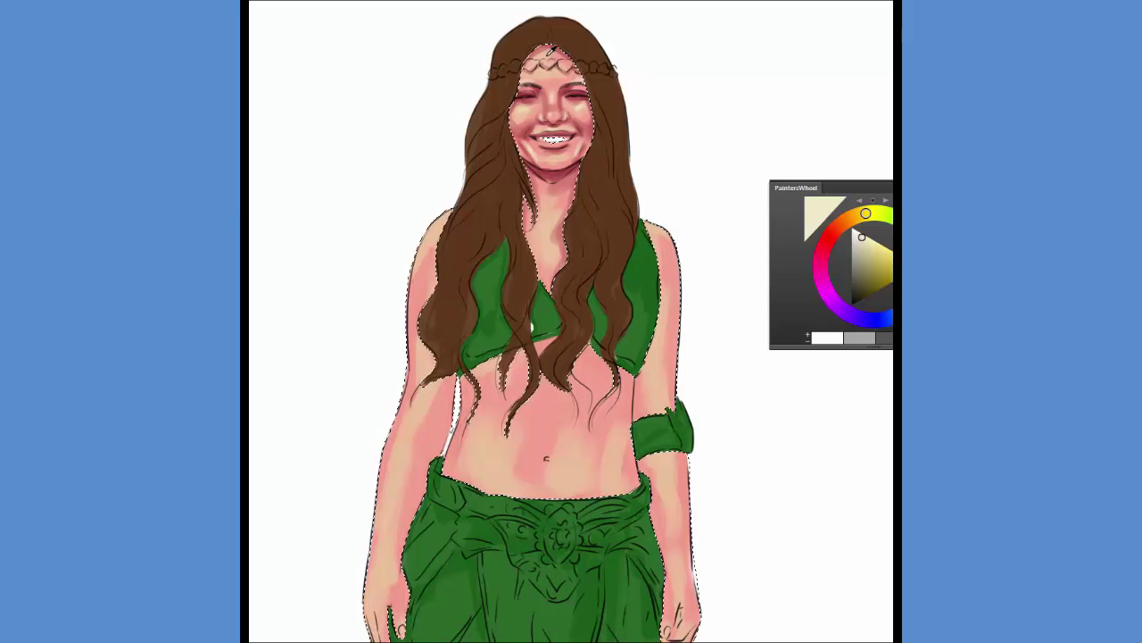
pyautogui.keyDown('alt'); pyautogui.click(547, 82); pyautogui.keyUp('alt')
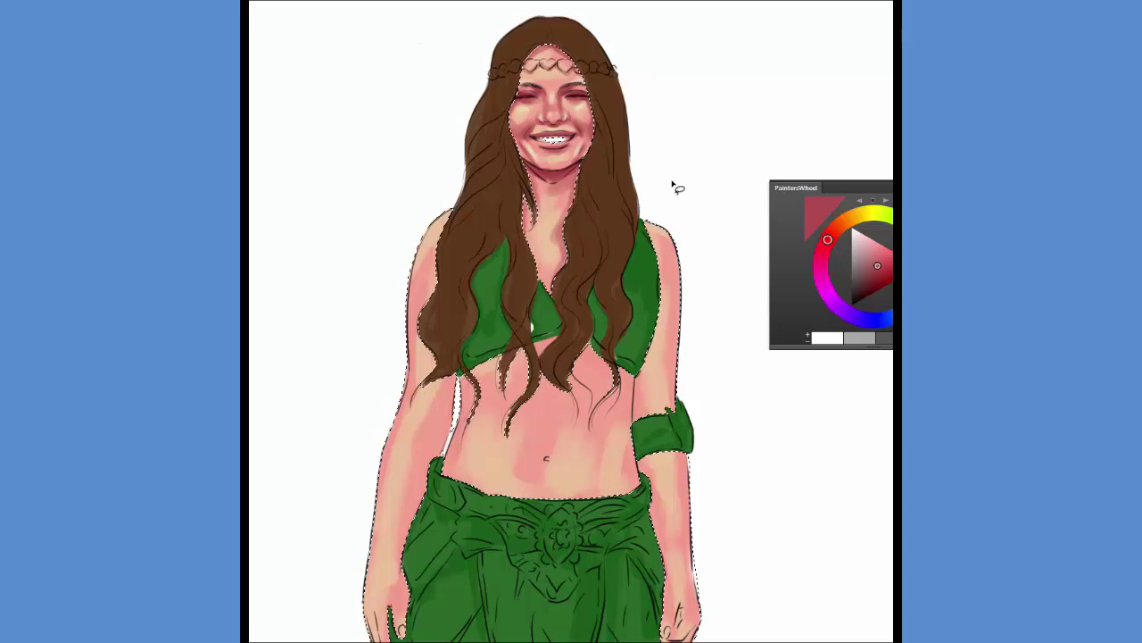
# Deselect the figure and choose a dark green in PaintersWheel
pyautogui.hotkey('ctrl', 'd')
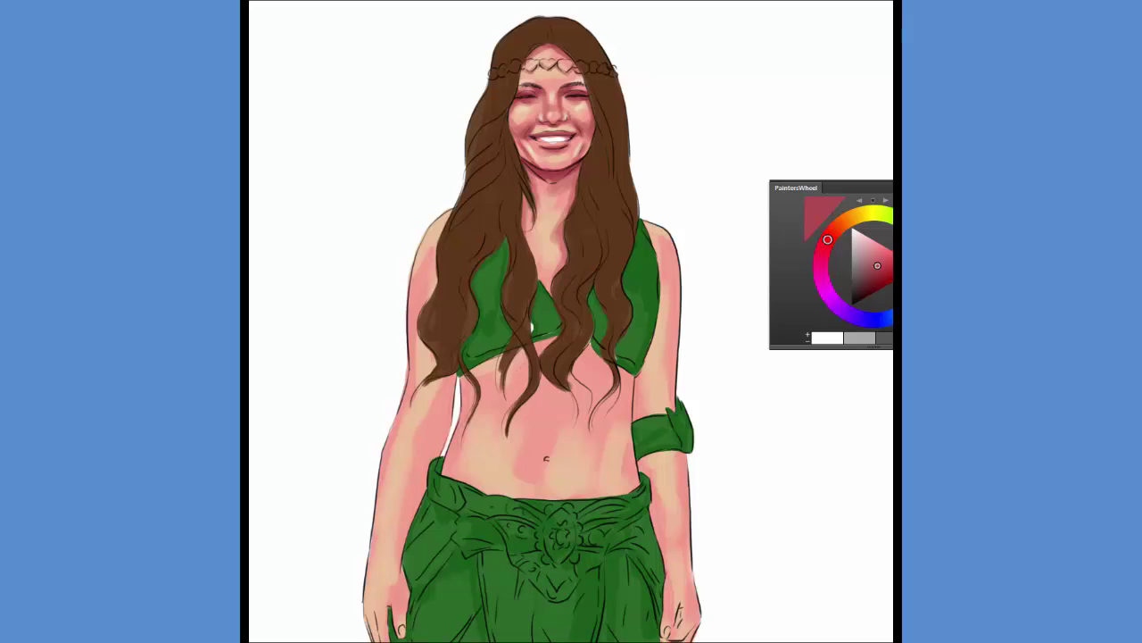
pyautogui.click(888, 243)
pyautogui.click(875, 286)
pyautogui.moveTo(875, 287); pyautogui.dragTo(874, 293)
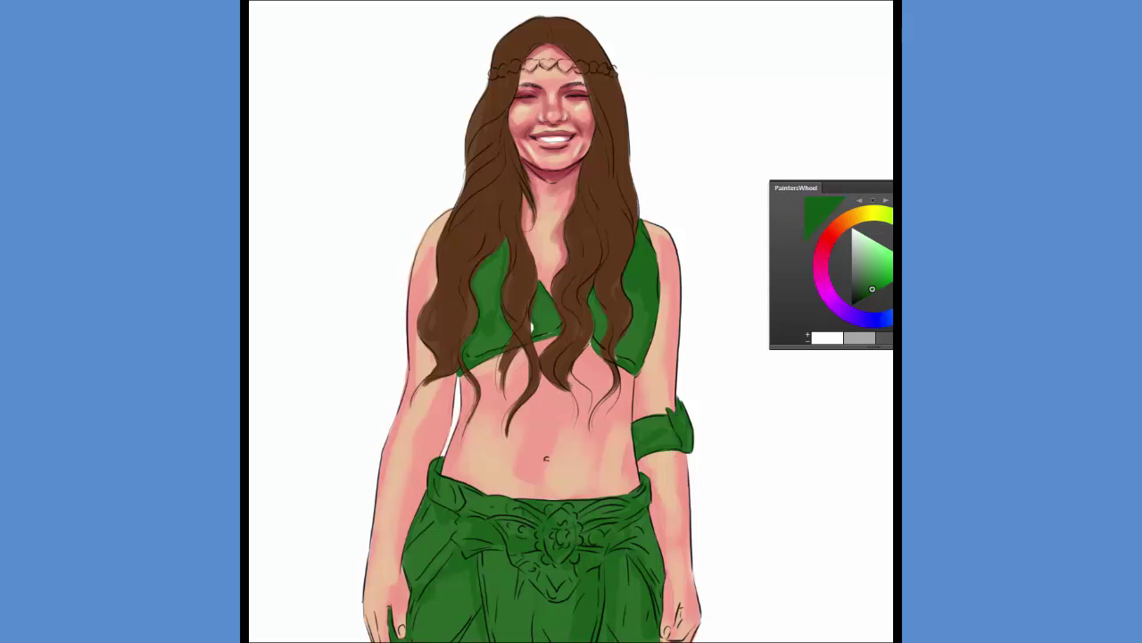
# Paint the headband leaves solid green from the left side across to the right
pyautogui.moveTo(515, 65); pyautogui.dragTo(488, 73)
pyautogui.moveTo(872, 288); pyautogui.dragTo(871, 289)
pyautogui.moveTo(526, 66); pyautogui.dragTo(605, 71)
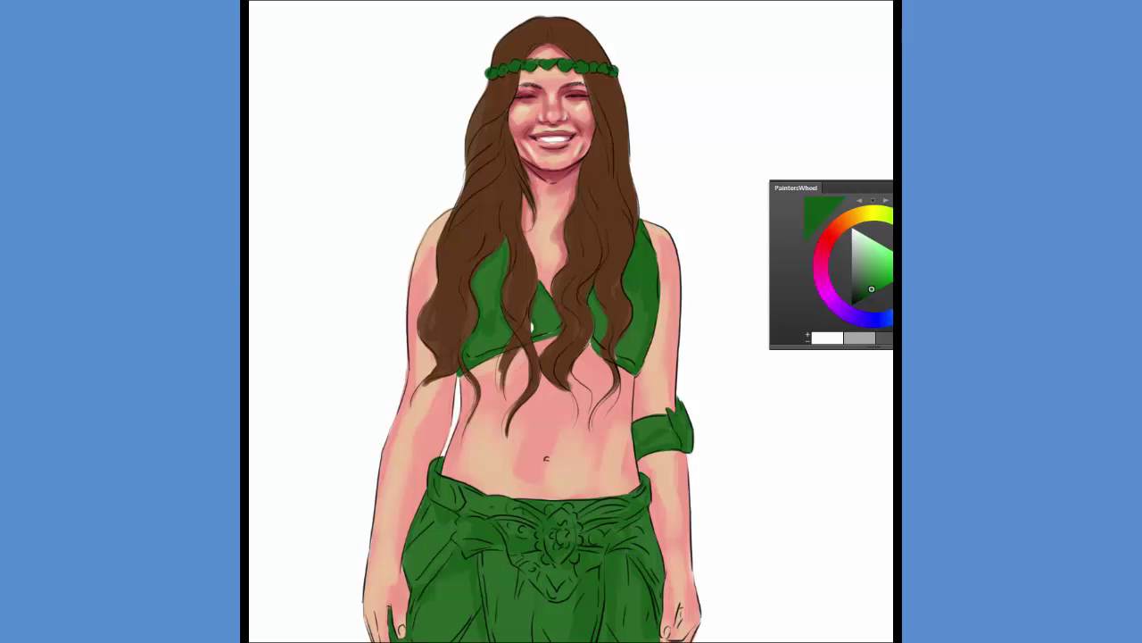
# Select the hair, sample its brown, warm it up, and set a dark shading brown
pyautogui.click(606, 257)
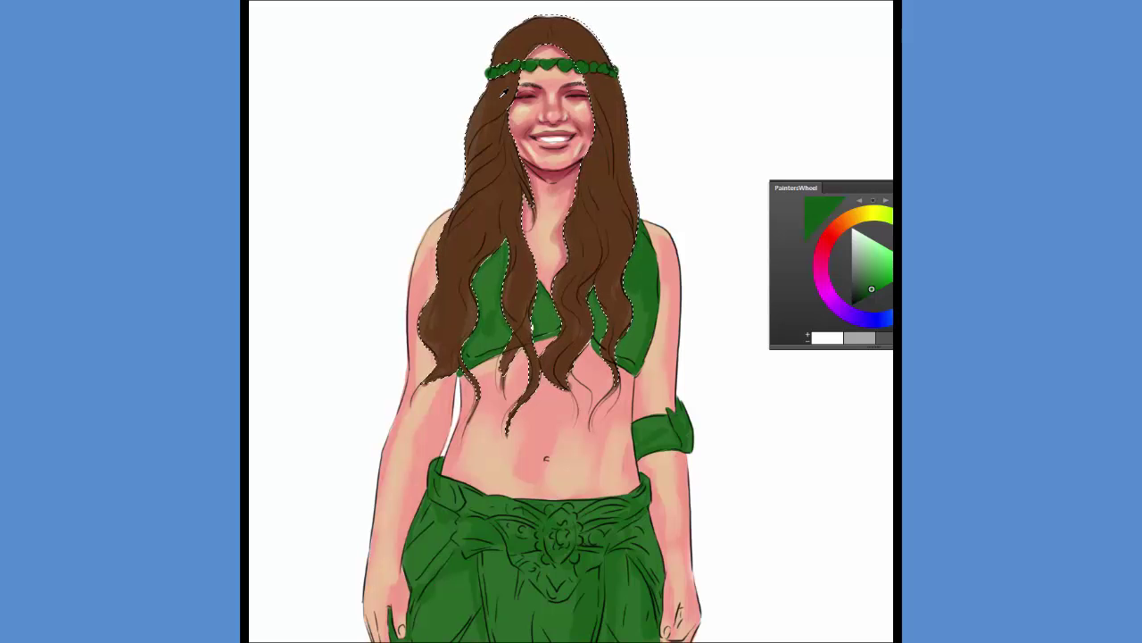
pyautogui.click(504, 93)
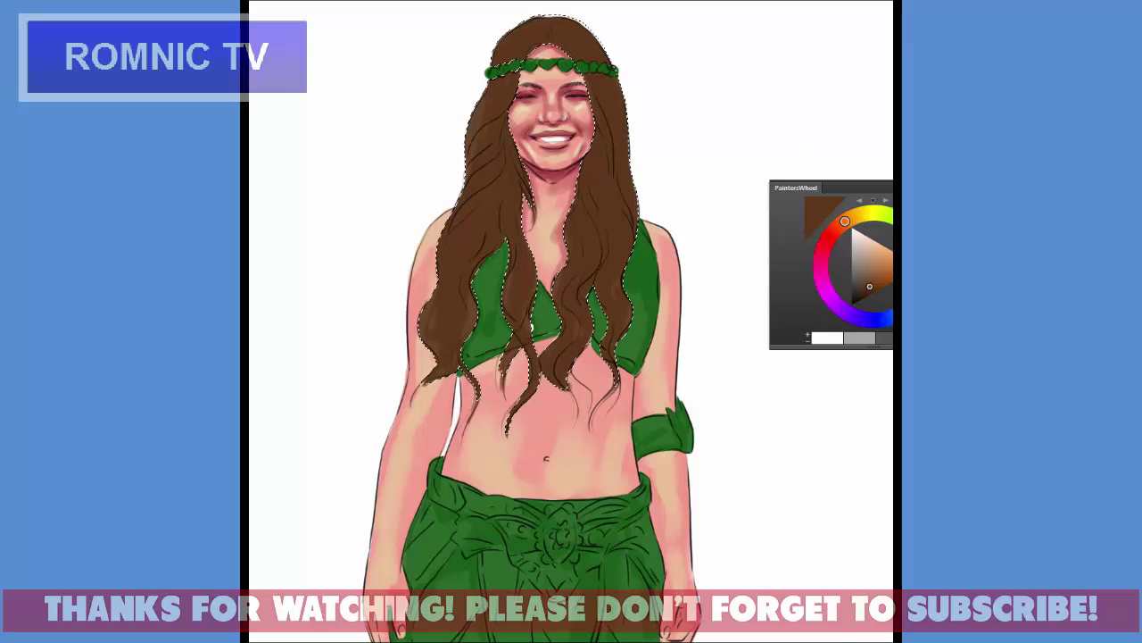
pyautogui.moveTo(844, 221); pyautogui.dragTo(851, 218)
pyautogui.click(879, 273)
pyautogui.moveTo(877, 277); pyautogui.dragTo(851, 296)
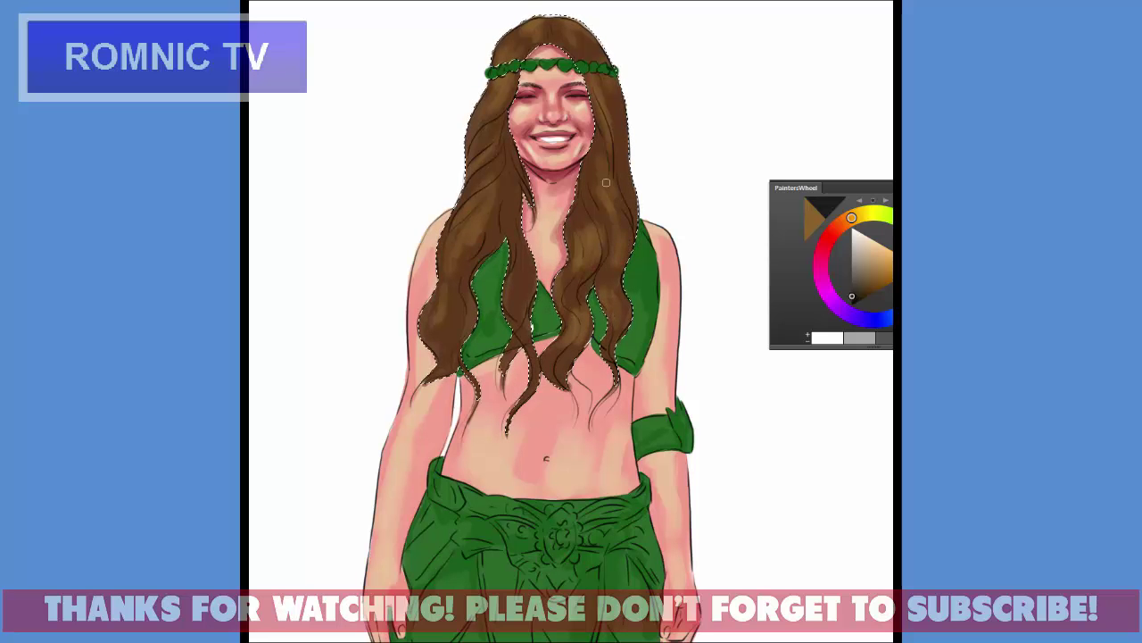
pyautogui.keyDown('alt'); pyautogui.click(509, 202); pyautogui.keyUp('alt')
pyautogui.click(864, 295)
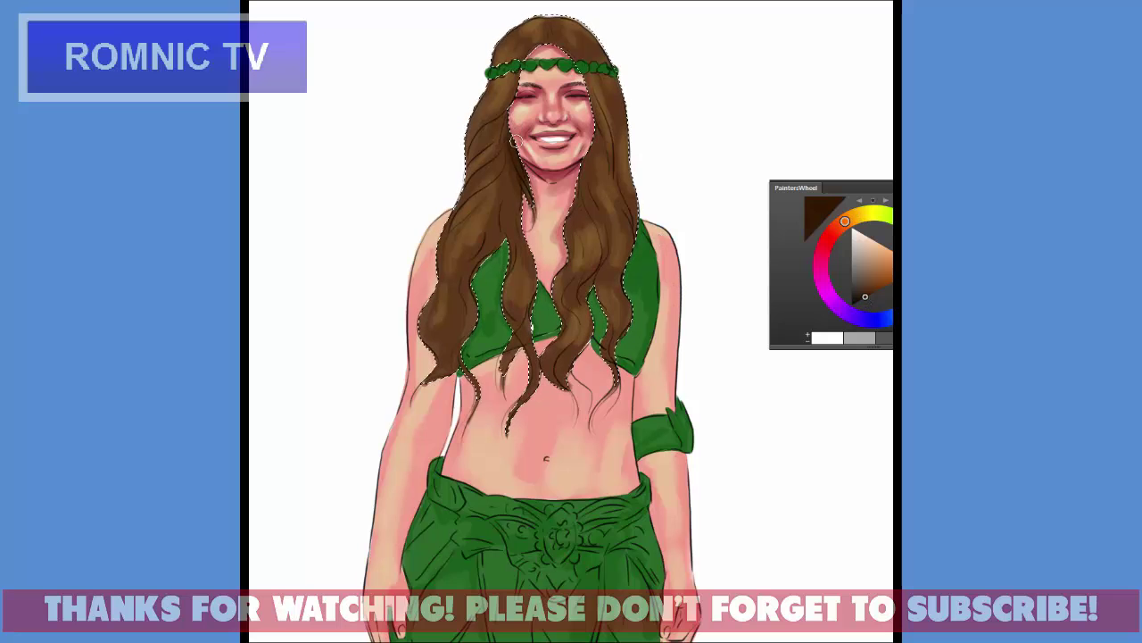
# Paint five dark brown shadow strands through the left and right hair
pyautogui.moveTo(479, 186); pyautogui.dragTo(496, 145)
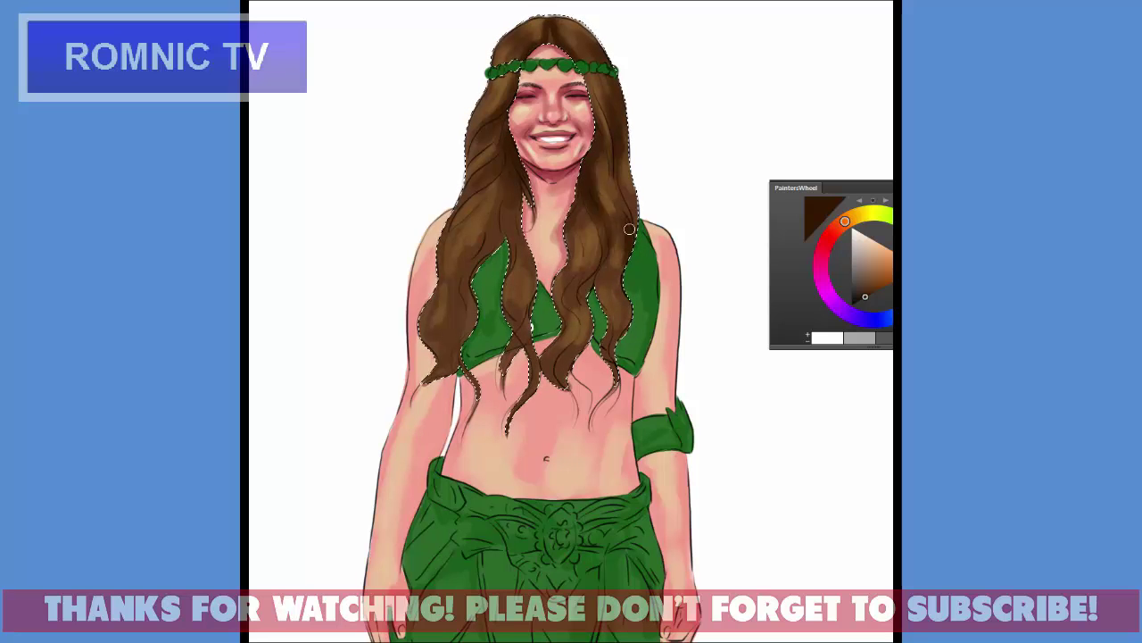
pyautogui.moveTo(593, 253)
pyautogui.mouseDown()
pyautogui.moveTo(567, 271)
pyautogui.moveTo(577, 291)
pyautogui.mouseUp()
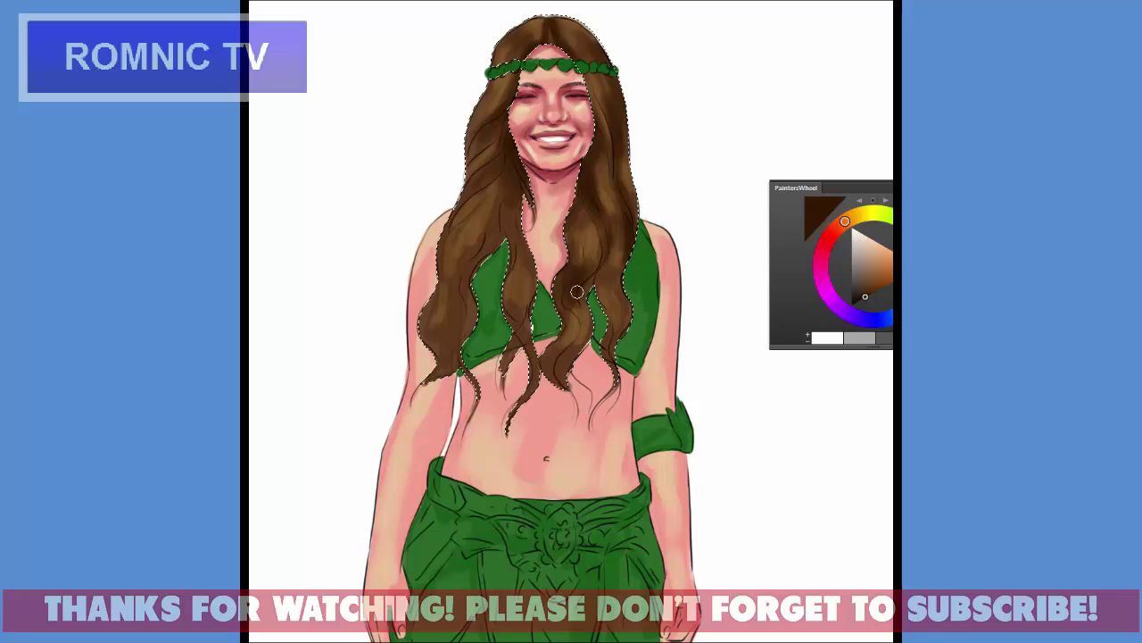
pyautogui.moveTo(581, 340); pyautogui.dragTo(585, 268)
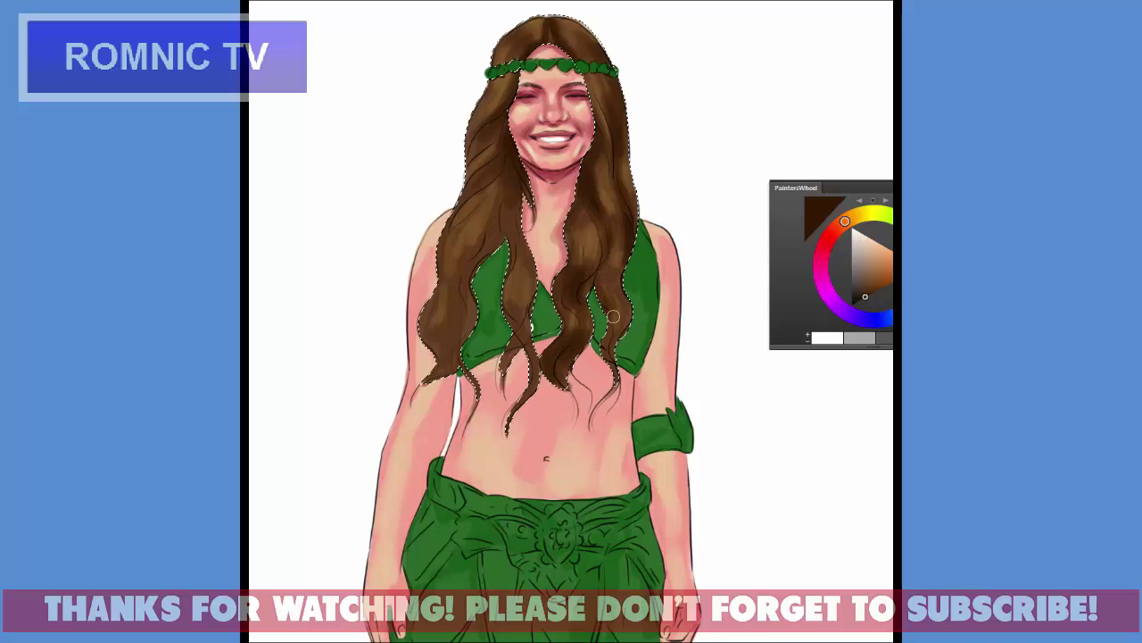
pyautogui.moveTo(525, 193); pyautogui.dragTo(523, 234)
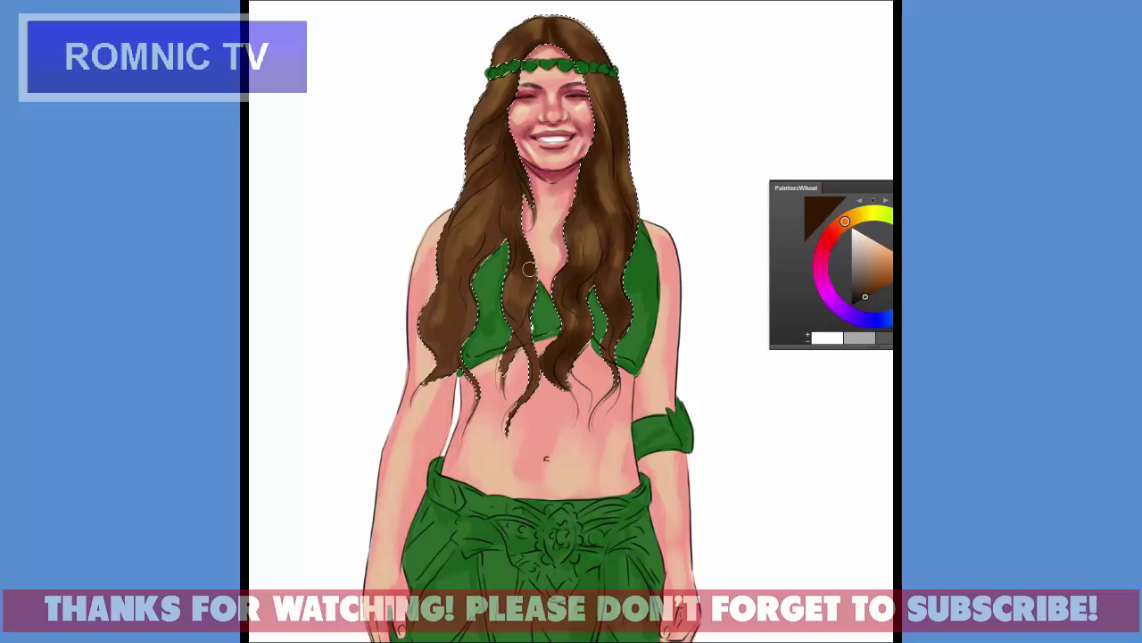
pyautogui.moveTo(500, 184); pyautogui.dragTo(472, 260)
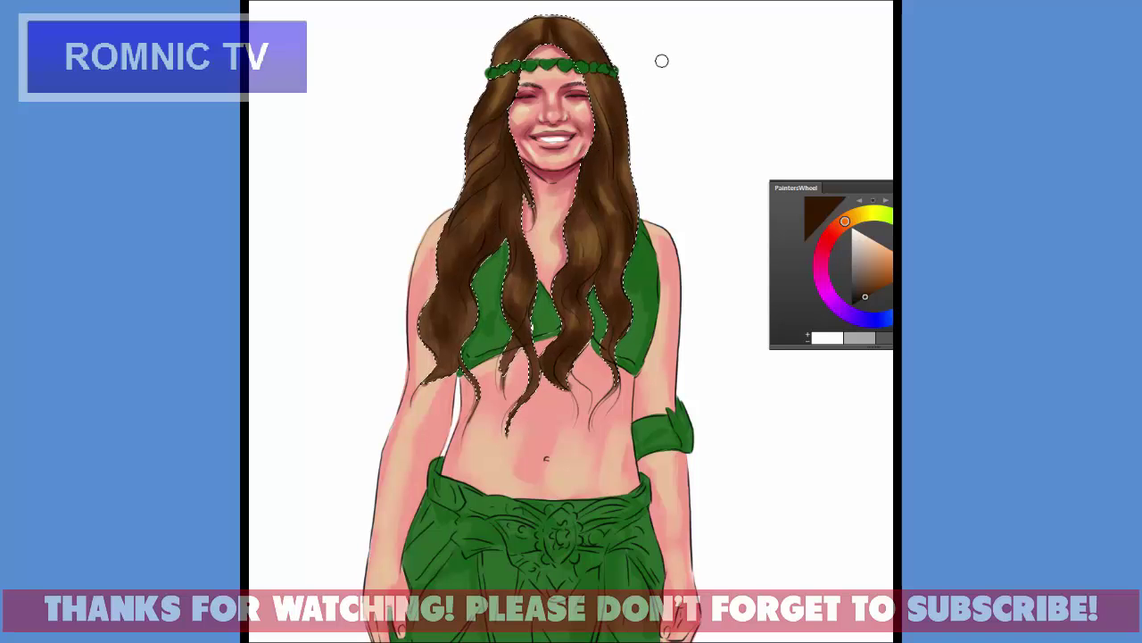
# Clear the hair selection, sample and adjust a skin pink, and paint a small nose ring
pyautogui.press('l')
pyautogui.hotkey('ctrl', 'd')
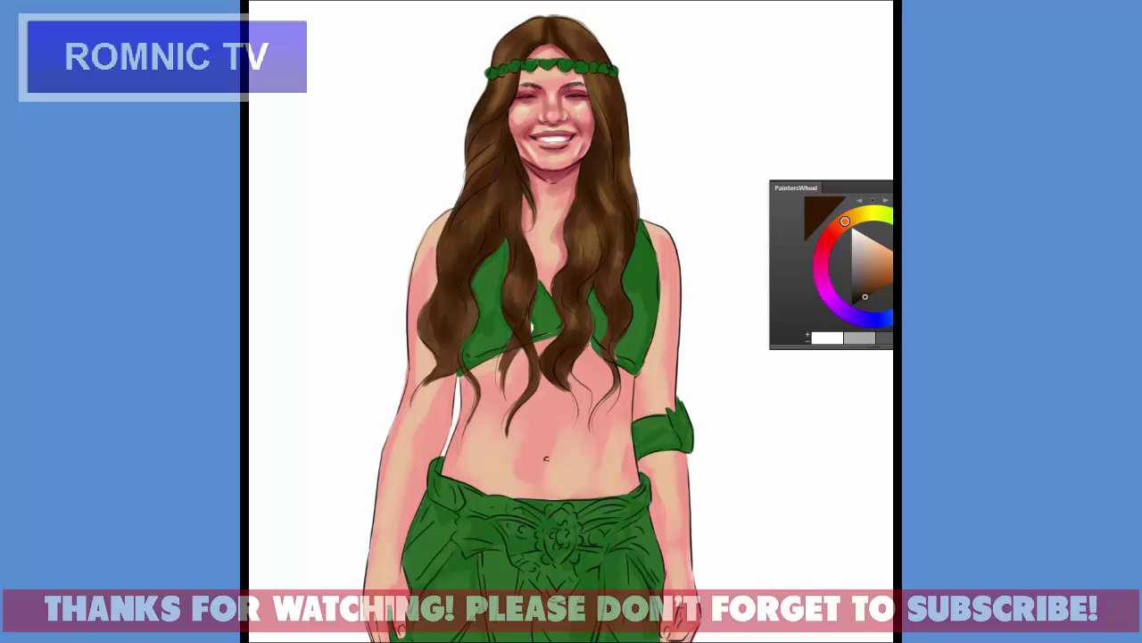
pyautogui.click(547, 79)
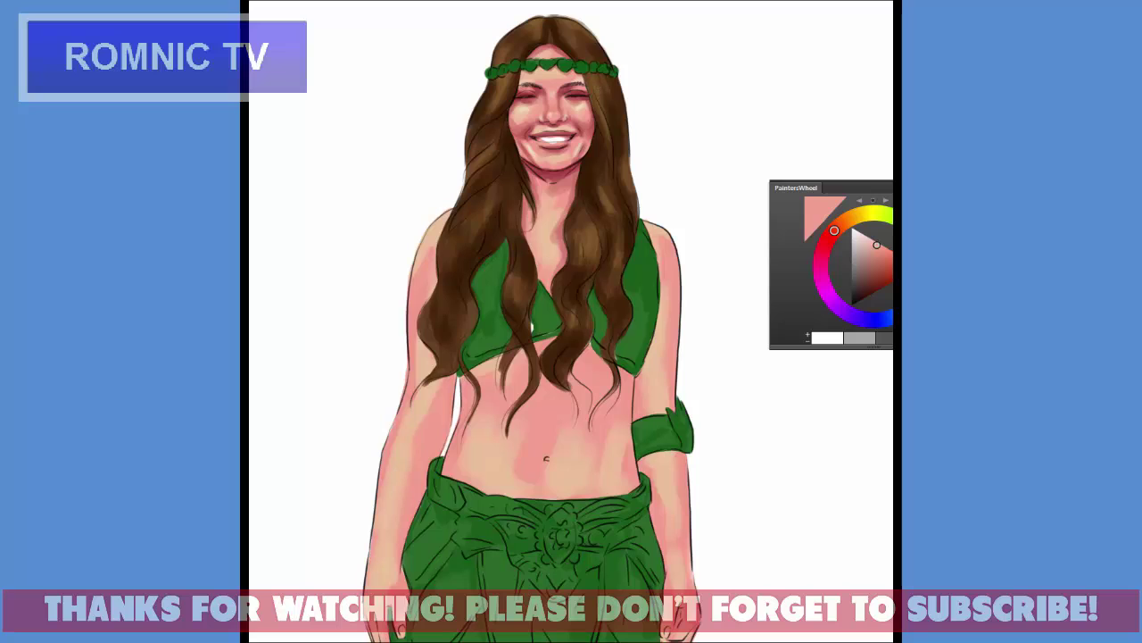
pyautogui.keyDown('alt'); pyautogui.click(553, 100); pyautogui.keyUp('alt')
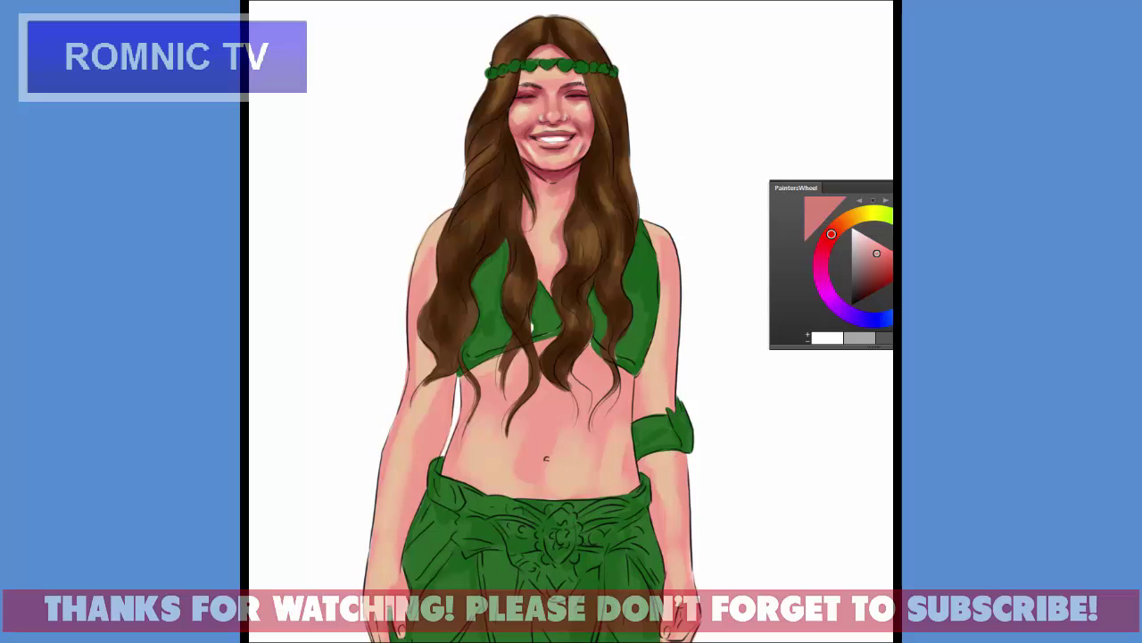
pyautogui.keyDown('alt'); pyautogui.click(545, 103); pyautogui.keyUp('alt')
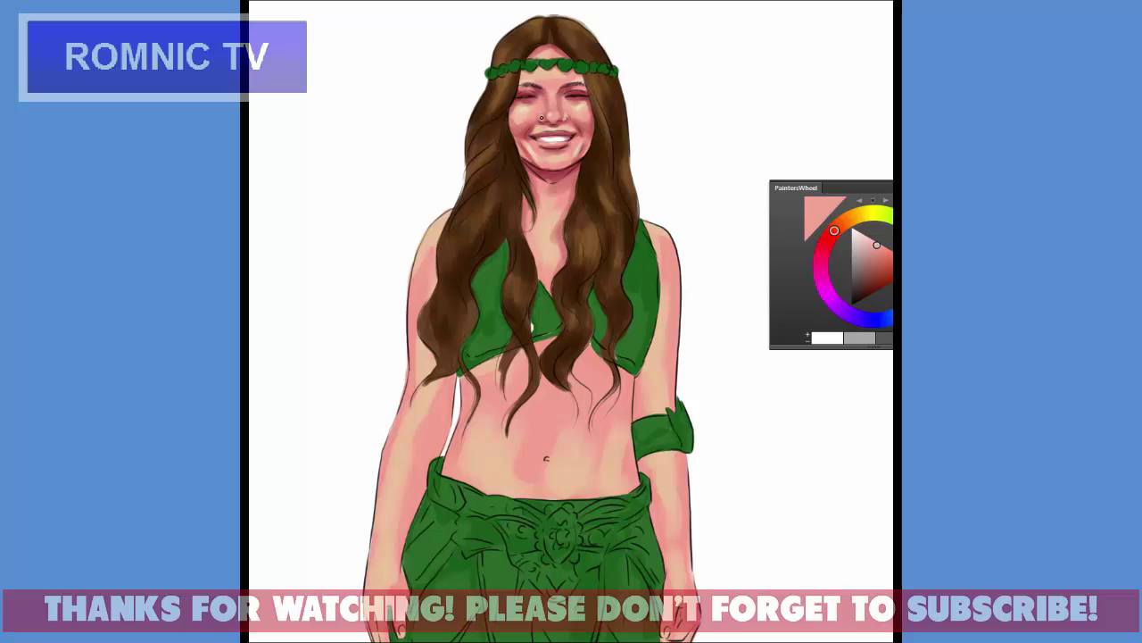
pyautogui.moveTo(563, 113); pyautogui.dragTo(568, 118)
# Sample pinks from the face and cheek, then dark brown from the hair
pyautogui.keyDown('alt'); pyautogui.click(565, 98); pyautogui.keyUp('alt')
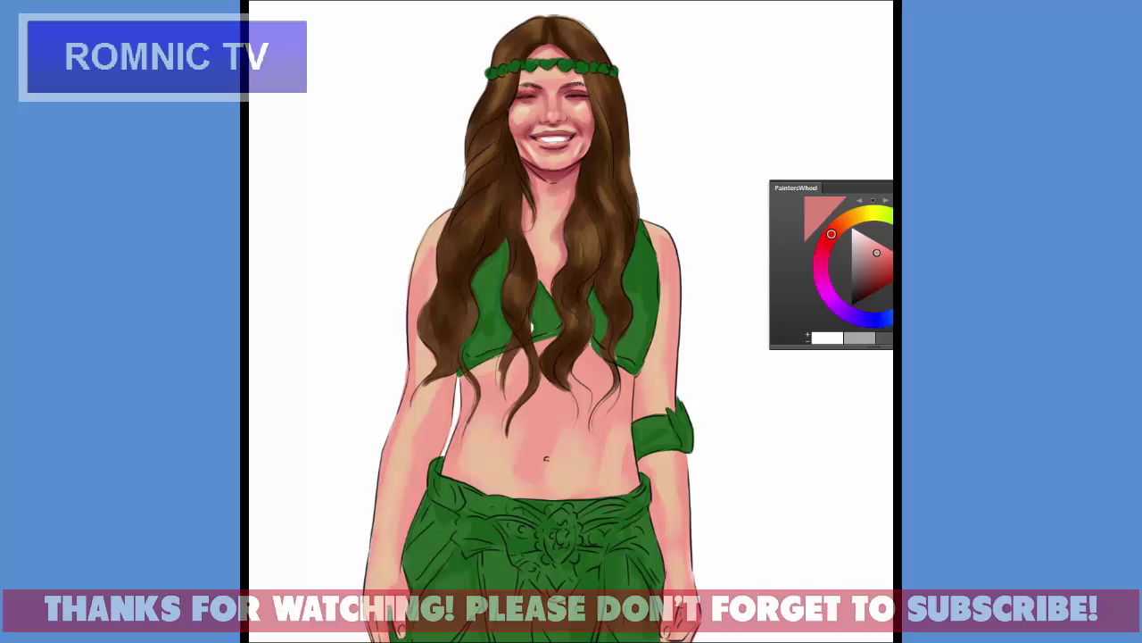
pyautogui.keyDown('alt'); pyautogui.click(523, 134); pyautogui.keyUp('alt')
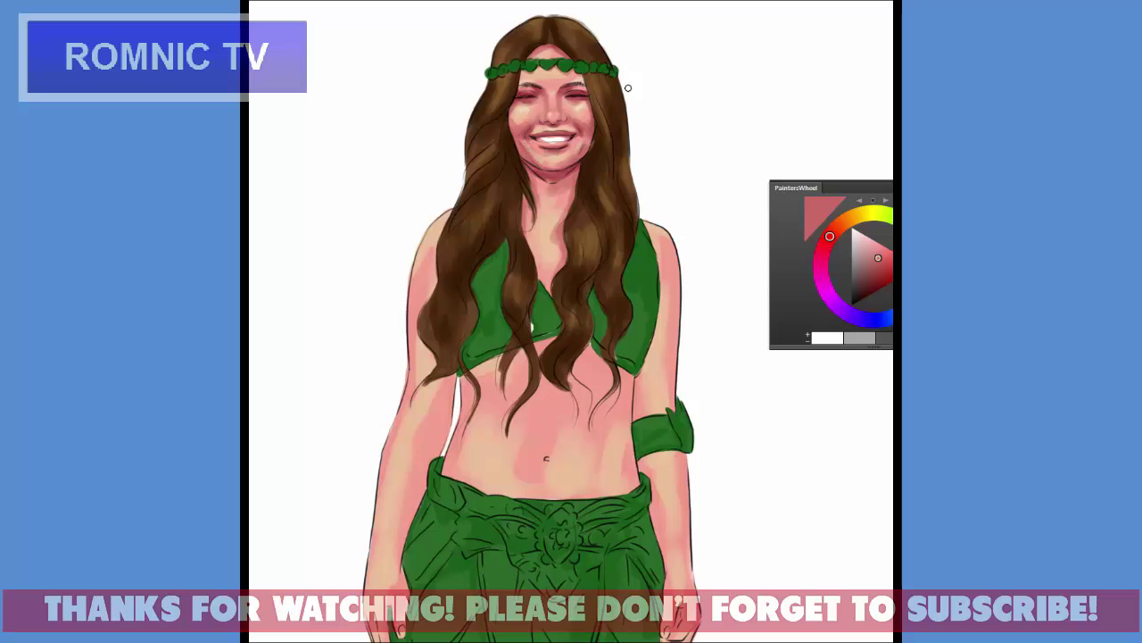
pyautogui.keyDown('alt'); pyautogui.click(591, 156); pyautogui.keyUp('alt')
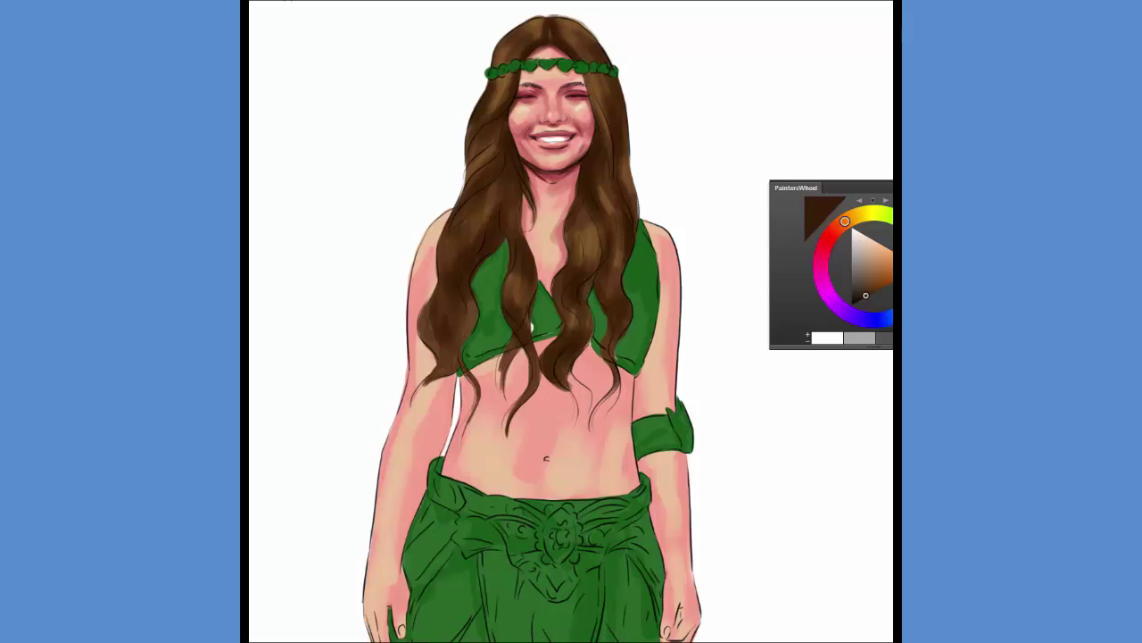
# Sample a muted rose-pink skin shade from the face for the eyelids
pyautogui.keyDown('alt'); pyautogui.click(594, 102); pyautogui.keyUp('alt')
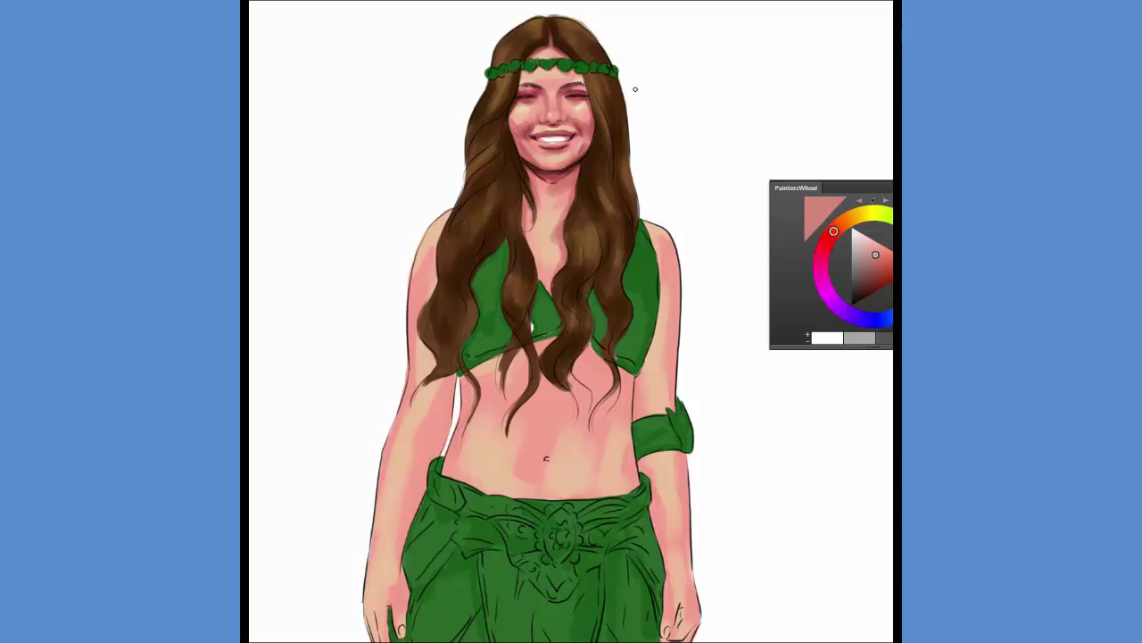
pyautogui.keyDown('alt'); pyautogui.click(566, 94); pyautogui.keyUp('alt')
# Darken the right eyebrow area with dark brown strokes, then sample a dark red from the face
pyautogui.rightClick(406, 186)
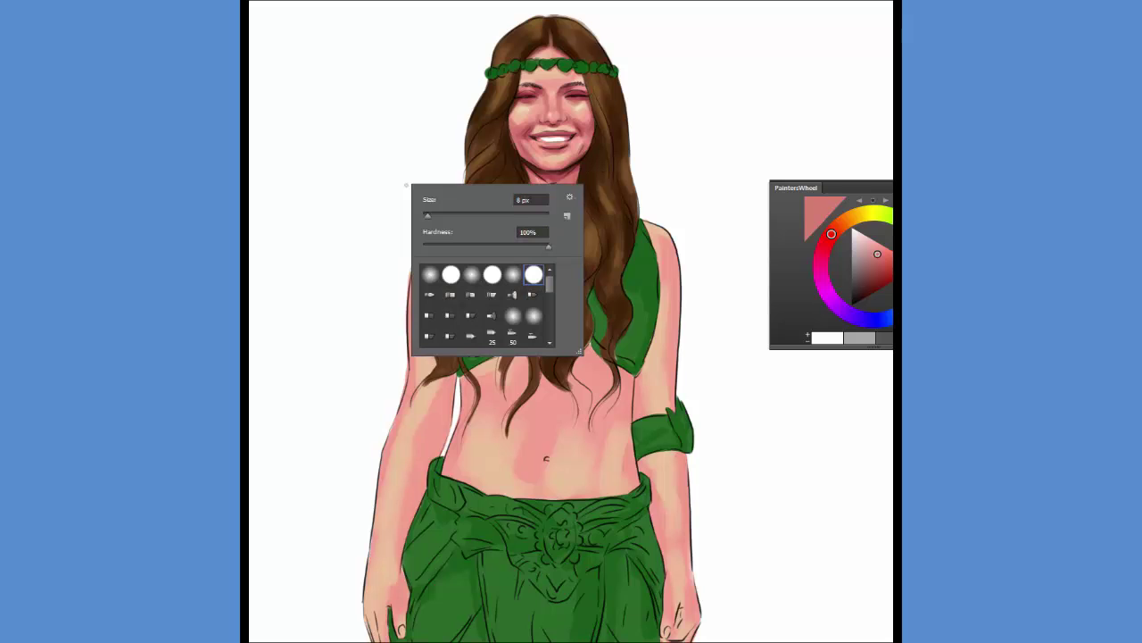
pyautogui.click(776, 464)
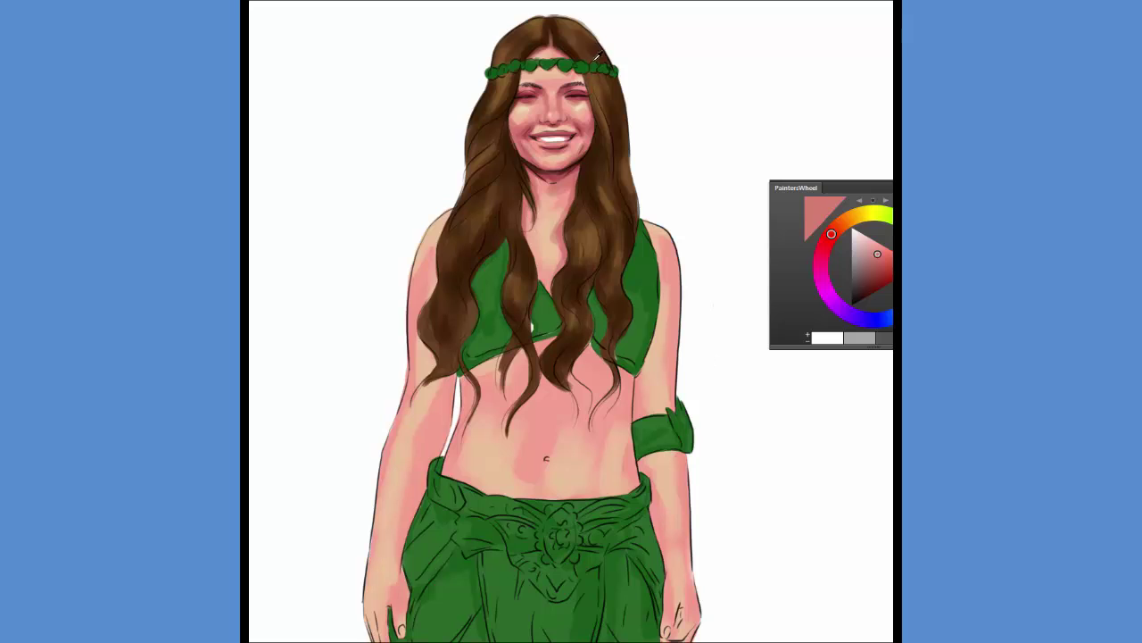
pyautogui.keyDown('alt'); pyautogui.click(593, 167); pyautogui.keyUp('alt')
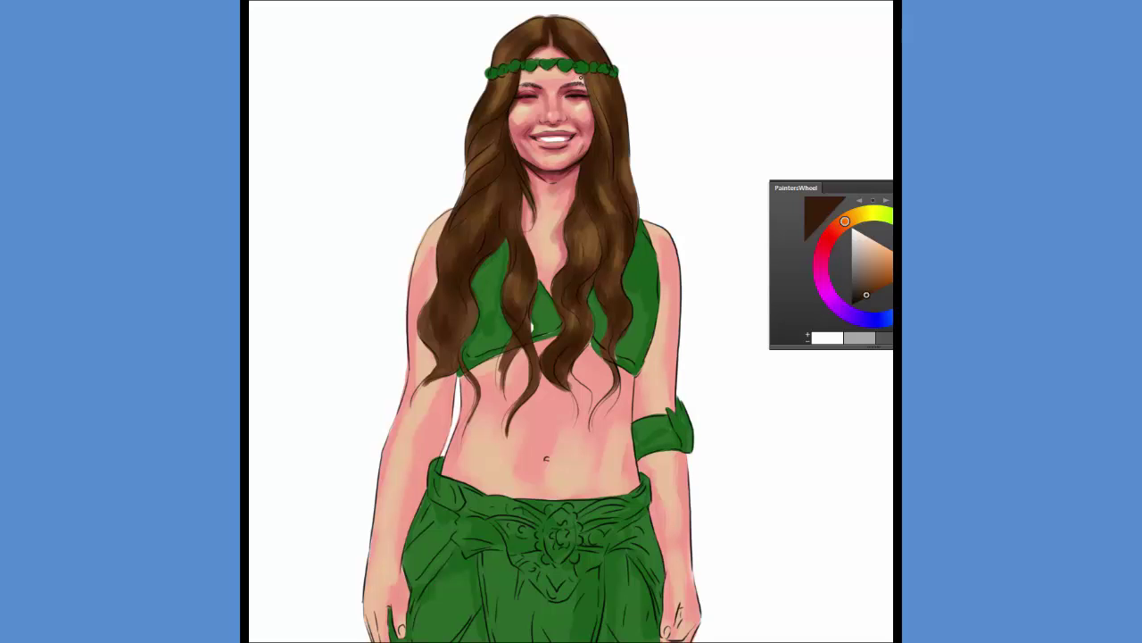
pyautogui.moveTo(580, 83); pyautogui.dragTo(539, 89)
pyautogui.keyDown('alt'); pyautogui.click(580, 87); pyautogui.keyUp('alt')
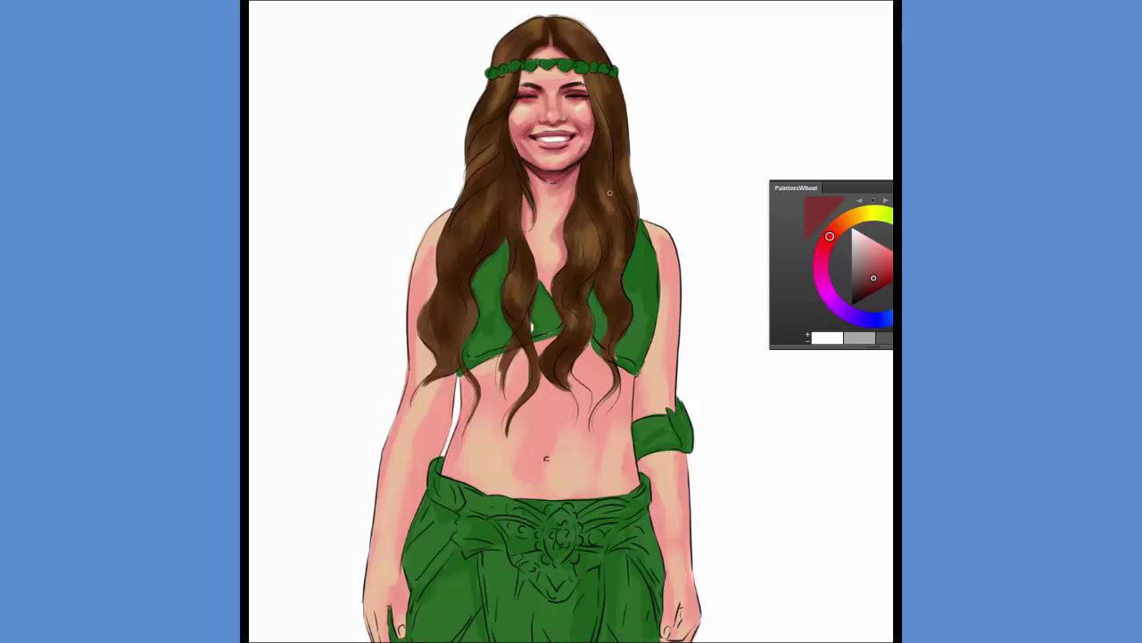
# Select the green clothing and brush lighter green highlights on the top's left cup and right strap
pyautogui.hotkey('ctrl', 'shift', 'd')
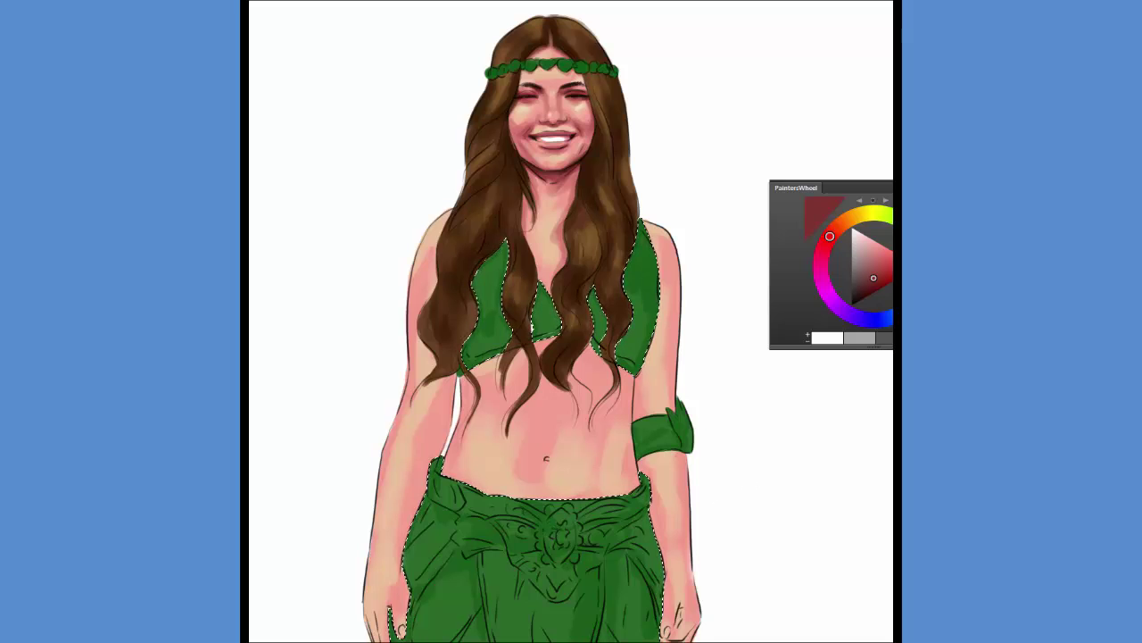
pyautogui.keyDown('alt'); pyautogui.click(474, 294); pyautogui.keyUp('alt')
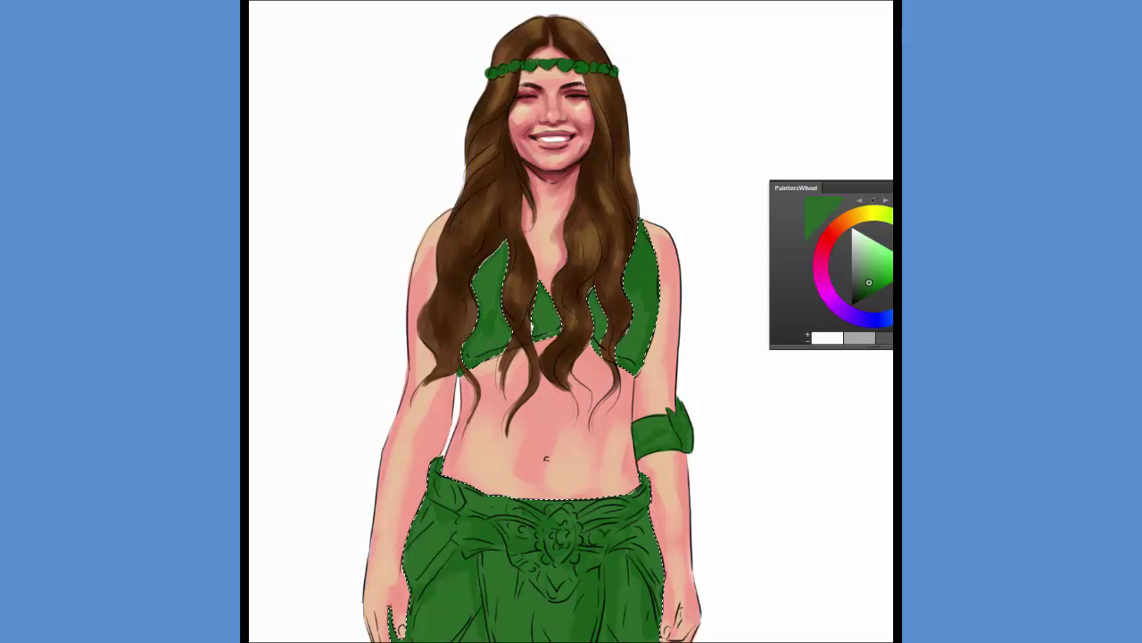
pyautogui.click(865, 265)
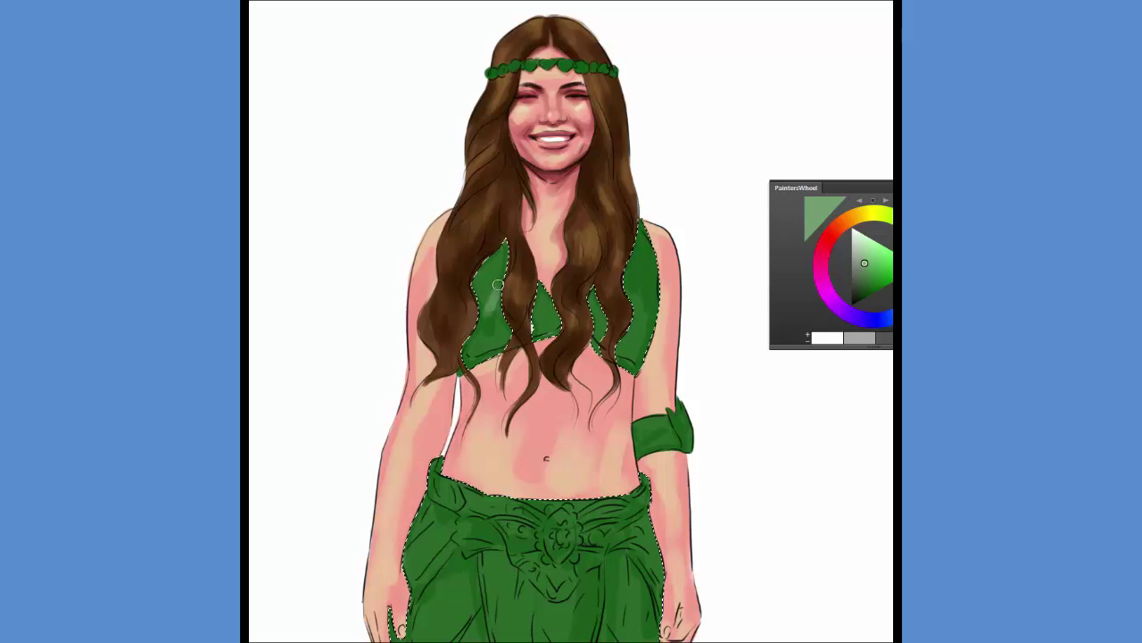
pyautogui.moveTo(487, 279); pyautogui.dragTo(497, 329)
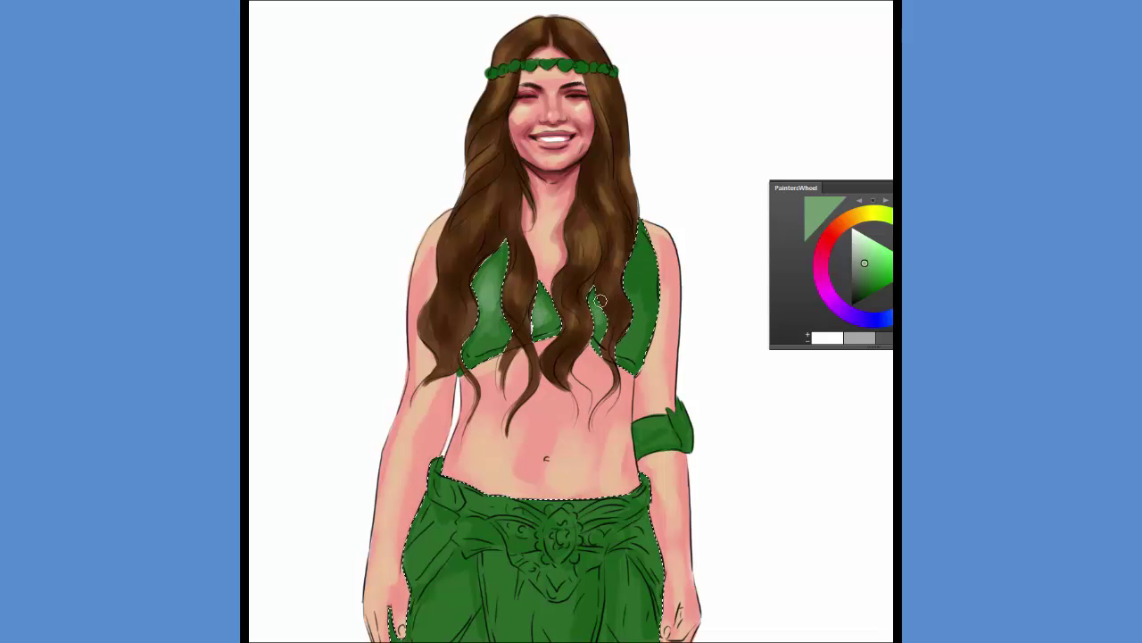
pyautogui.moveTo(636, 264)
pyautogui.mouseDown()
pyautogui.moveTo(630, 286)
pyautogui.moveTo(636, 259)
pyautogui.mouseUp()
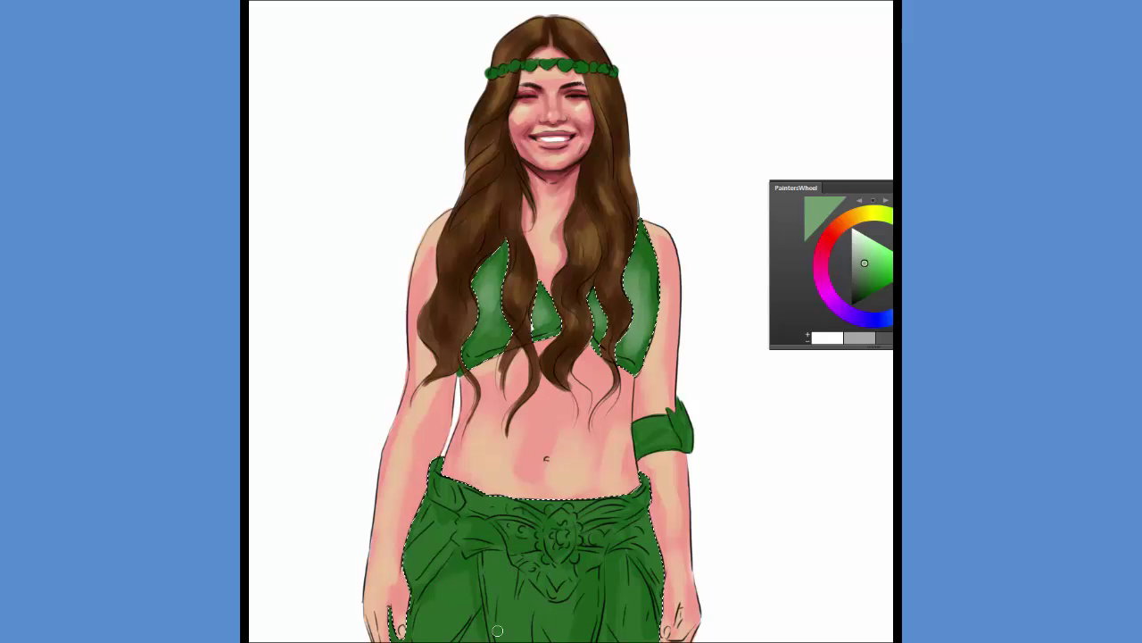
# Brush light green highlights on the skirt's centre, knot, waistband and lower right, then deselect
pyautogui.moveTo(516, 604); pyautogui.dragTo(550, 569)
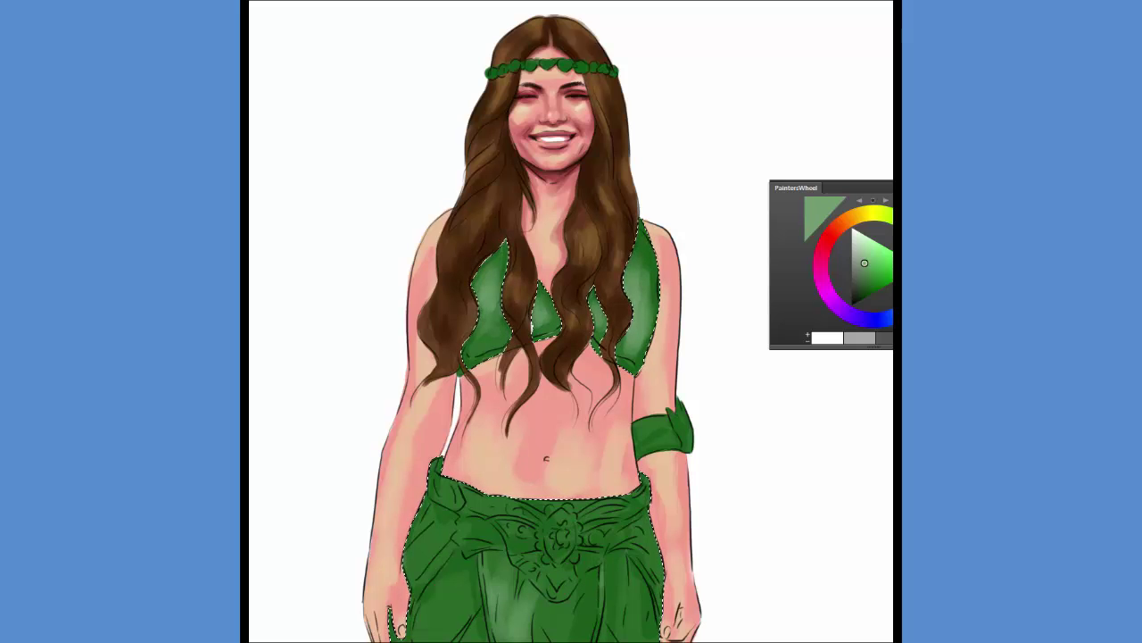
pyautogui.press(']')
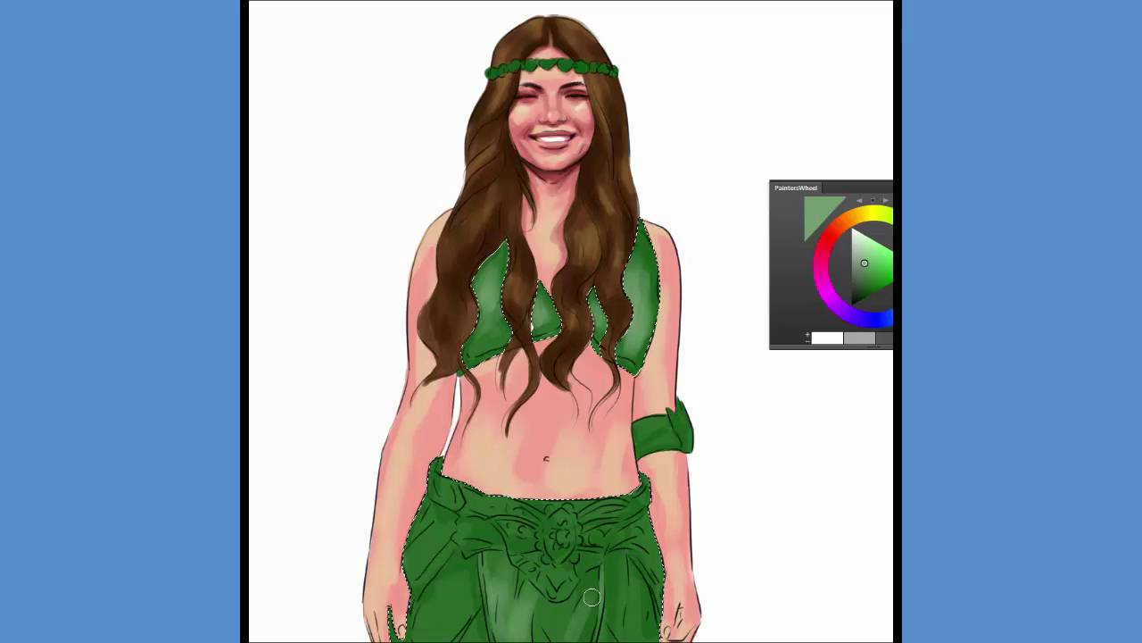
pyautogui.moveTo(588, 598); pyautogui.dragTo(551, 638)
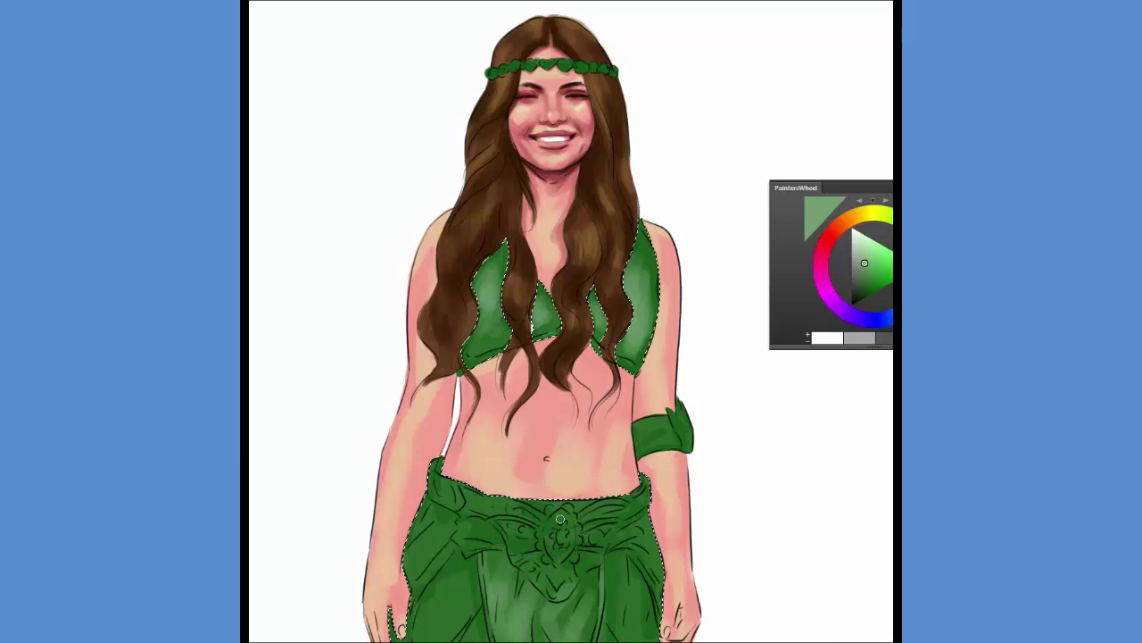
pyautogui.moveTo(551, 534)
pyautogui.mouseDown()
pyautogui.moveTo(560, 557)
pyautogui.moveTo(574, 525)
pyautogui.moveTo(569, 540)
pyautogui.moveTo(511, 528)
pyautogui.moveTo(505, 539)
pyautogui.moveTo(615, 531)
pyautogui.moveTo(600, 549)
pyautogui.moveTo(620, 522)
pyautogui.moveTo(606, 509)
pyautogui.mouseUp()
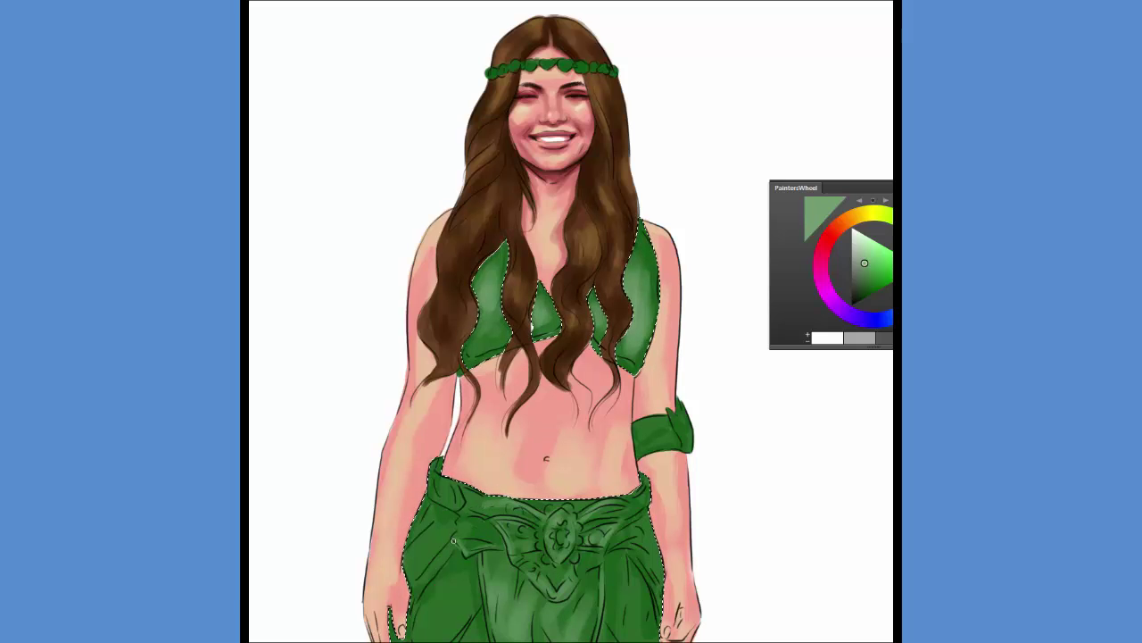
pyautogui.moveTo(460, 516); pyautogui.dragTo(496, 535)
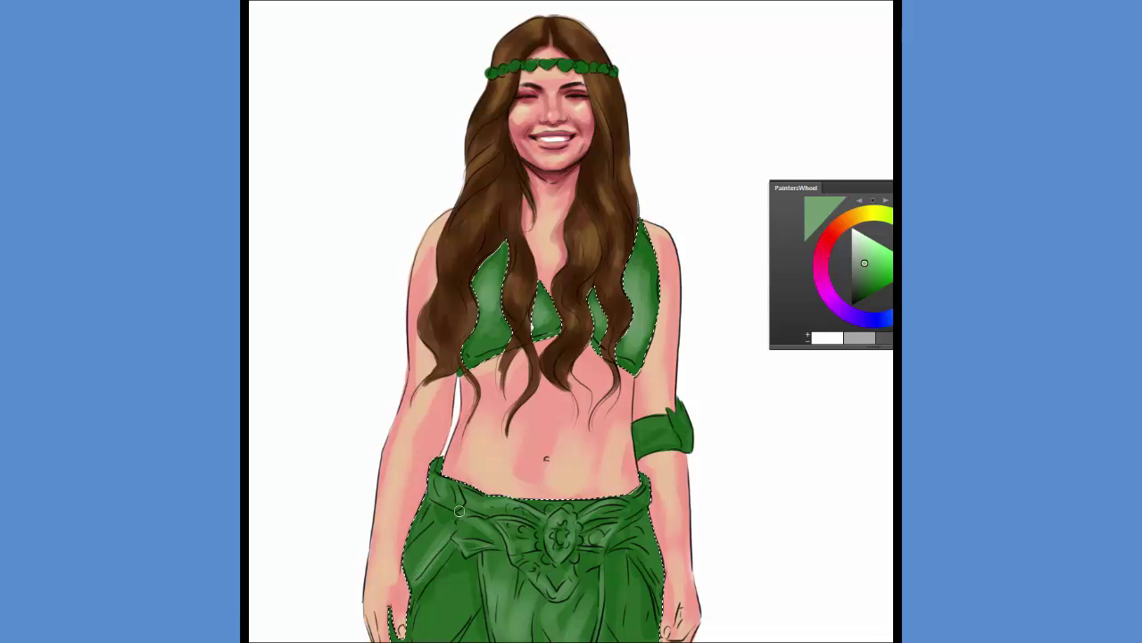
pyautogui.moveTo(447, 527)
pyautogui.mouseDown()
pyautogui.moveTo(481, 536)
pyautogui.moveTo(482, 563)
pyautogui.moveTo(441, 616)
pyautogui.mouseUp()
pyautogui.moveTo(622, 589)
pyautogui.mouseDown()
pyautogui.moveTo(626, 618)
pyautogui.moveTo(636, 544)
pyautogui.moveTo(652, 580)
pyautogui.moveTo(623, 547)
pyautogui.moveTo(648, 563)
pyautogui.mouseUp()
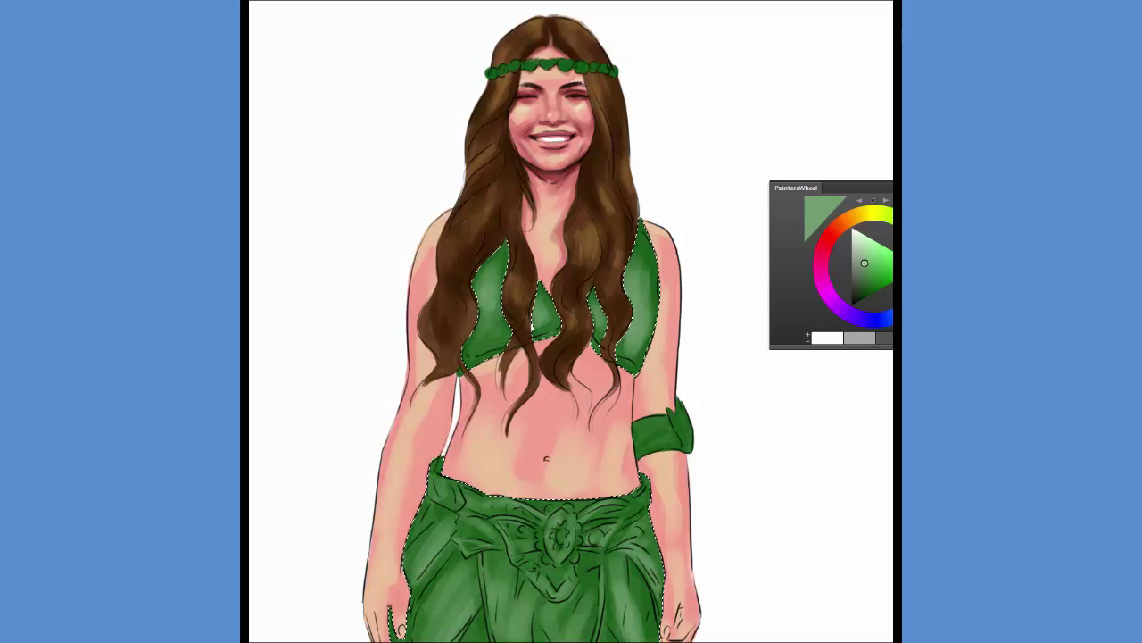
pyautogui.hotkey('ctrl', 'd')
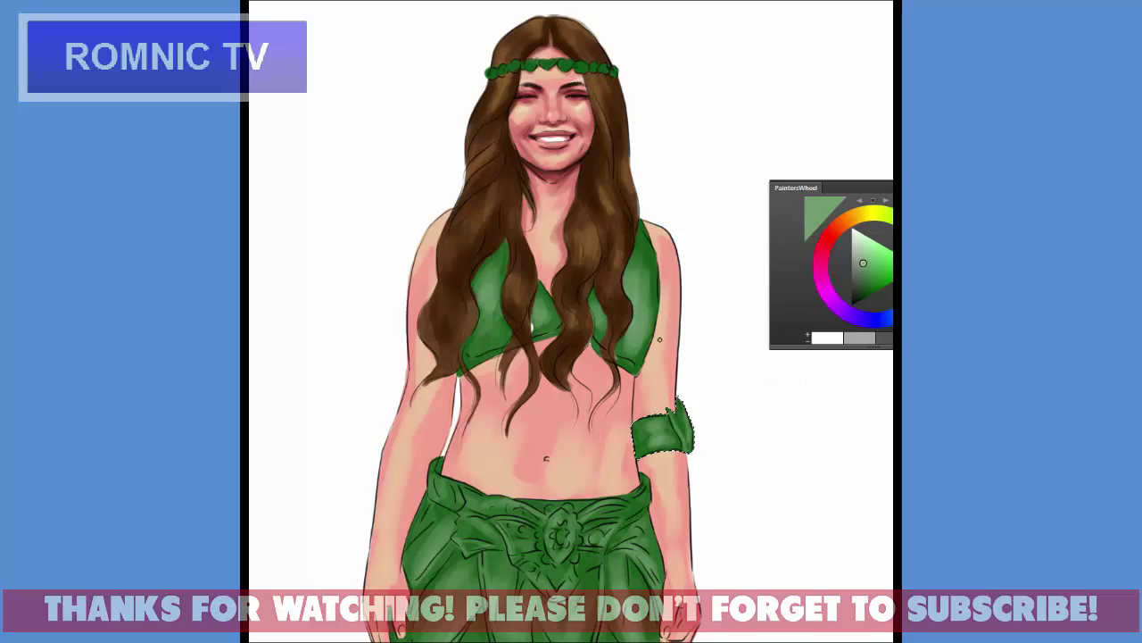
# Select the right strap, left cup and skirt, and choose a darker shading green
pyautogui.moveTo(637, 342); pyautogui.dragTo(633, 355)
pyautogui.keyDown('shift'); pyautogui.click(645, 320); pyautogui.keyUp('shift')
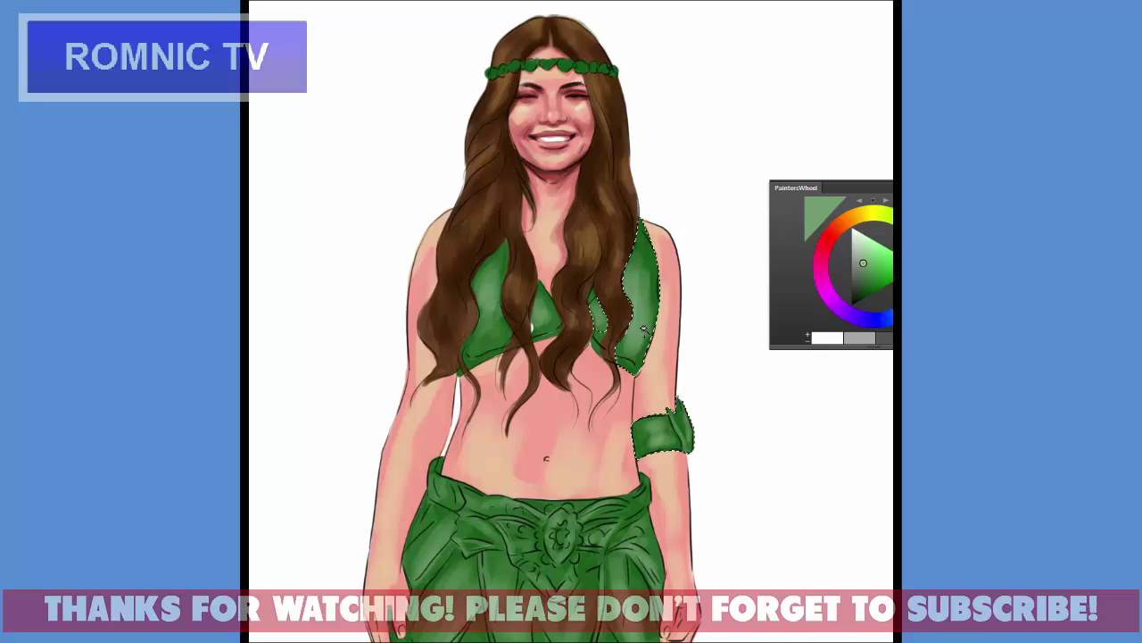
pyautogui.keyDown('shift'); pyautogui.click(541, 317); pyautogui.keyUp('shift')
pyautogui.keyDown('shift'); pyautogui.click(544, 564); pyautogui.keyUp('shift')
pyautogui.click(869, 287)
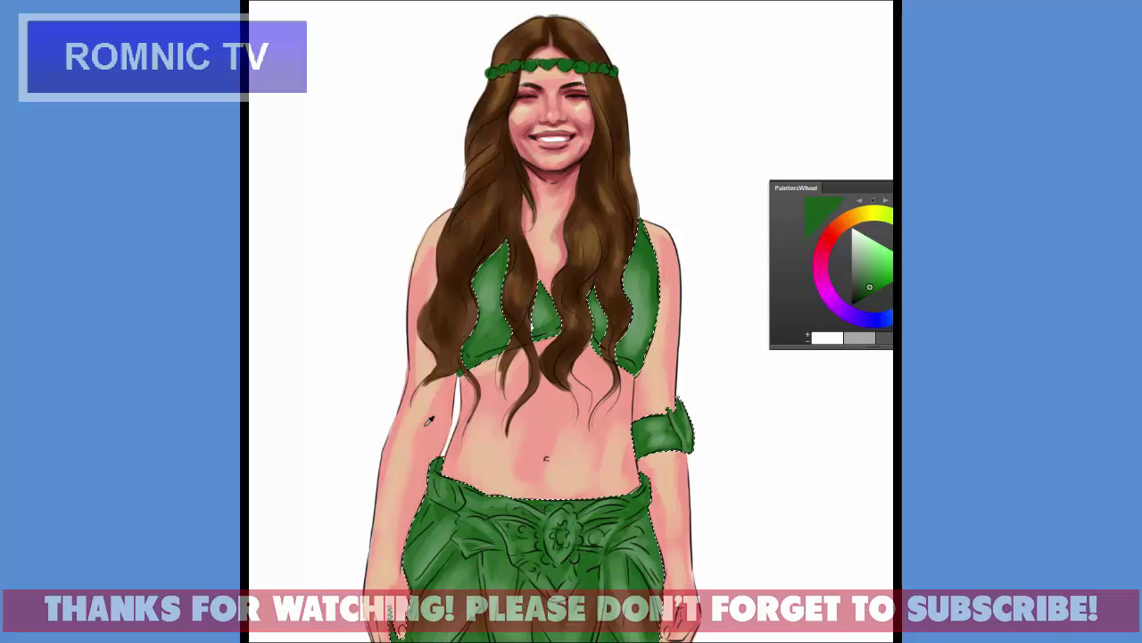
pyautogui.click(865, 297)
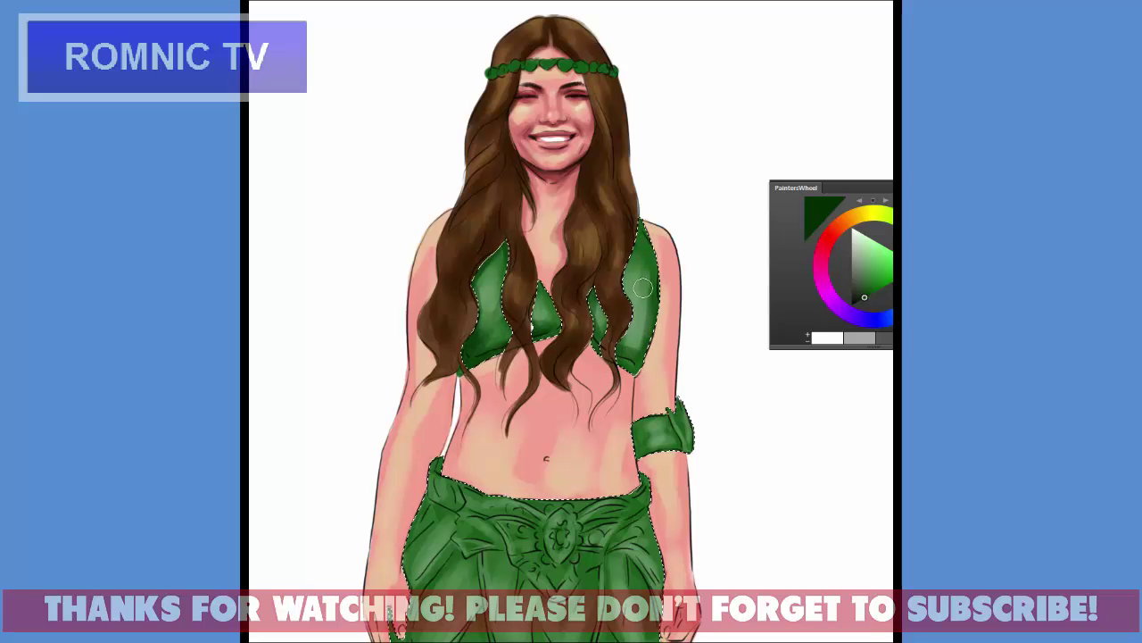
# Shade the top's right piece, belt knot, skirt waistband and sides with dark green
pyautogui.moveTo(653, 280); pyautogui.dragTo(651, 298)
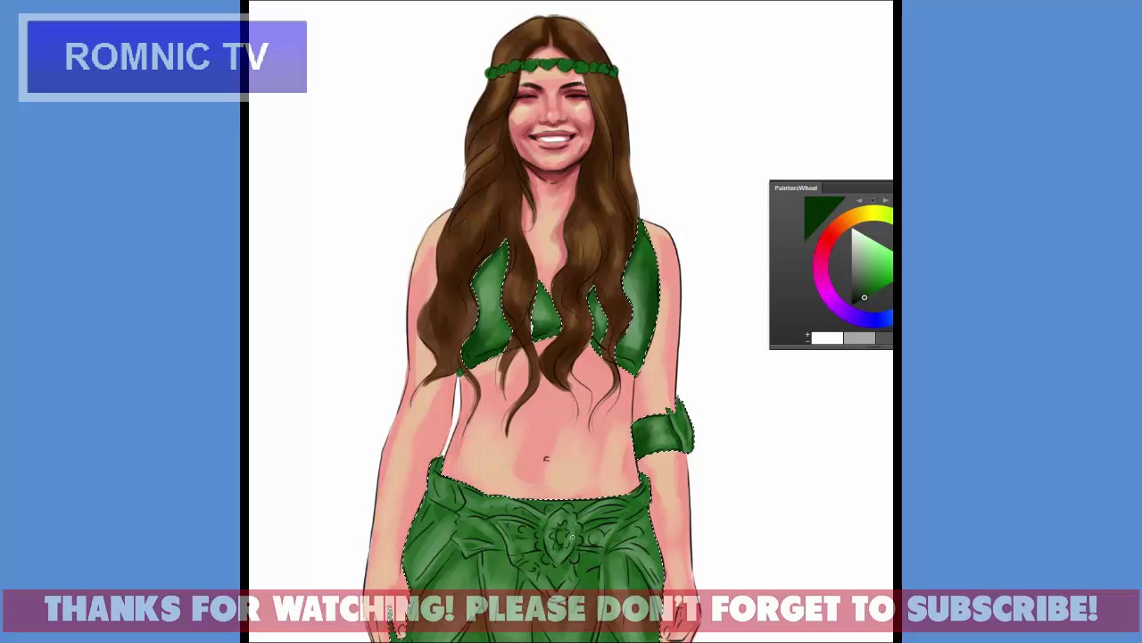
pyautogui.moveTo(551, 533); pyautogui.dragTo(560, 552)
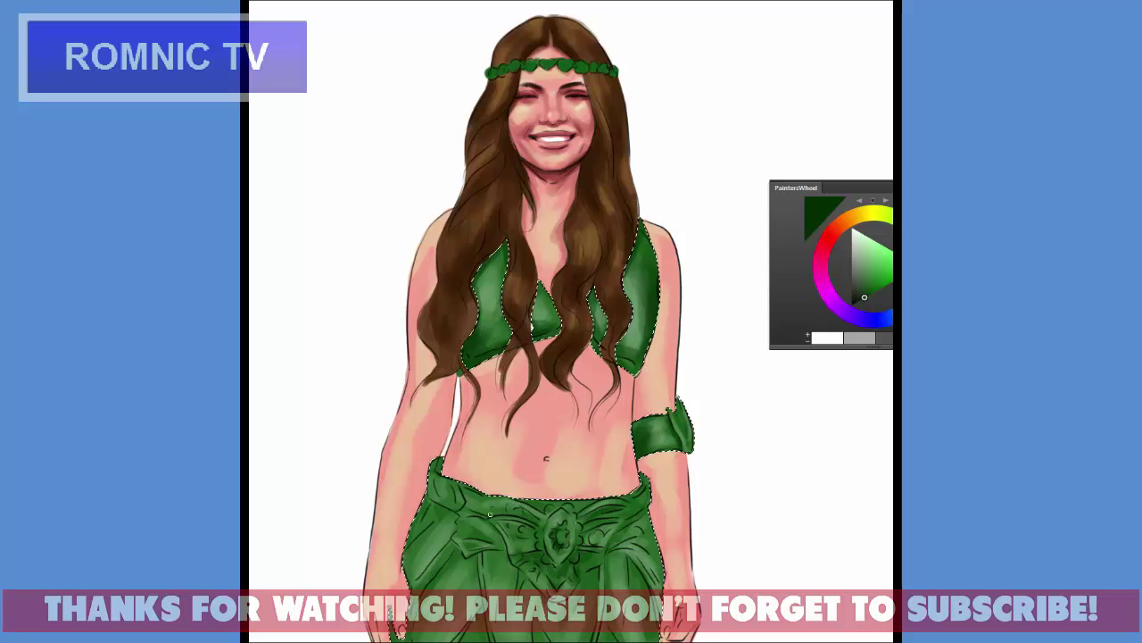
pyautogui.moveTo(459, 500); pyautogui.dragTo(424, 514)
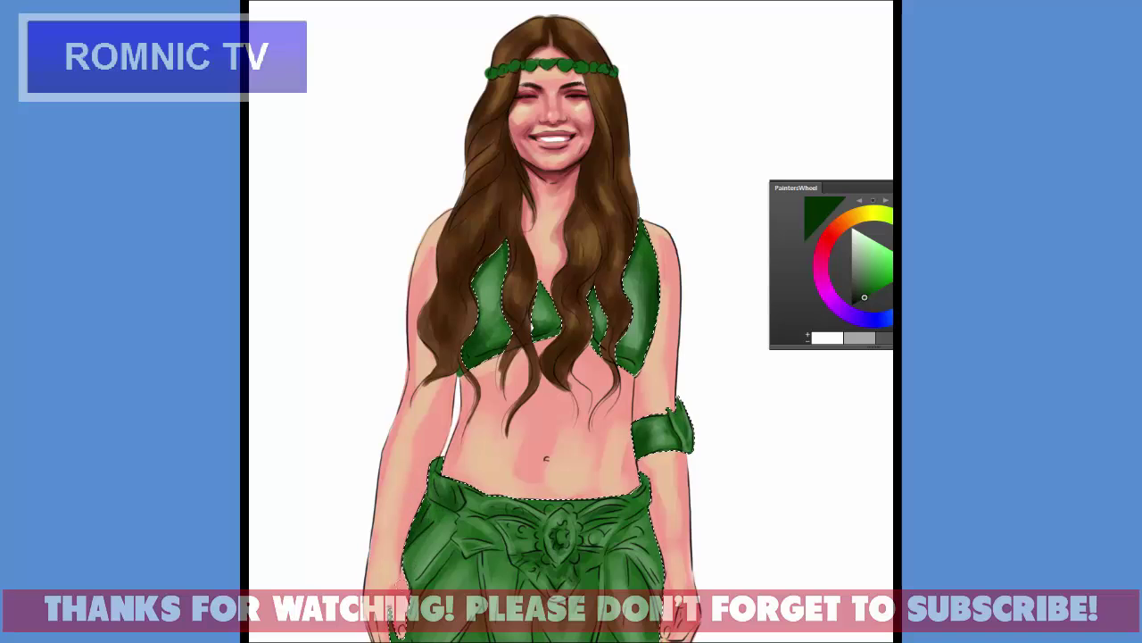
pyautogui.moveTo(446, 535); pyautogui.dragTo(407, 576)
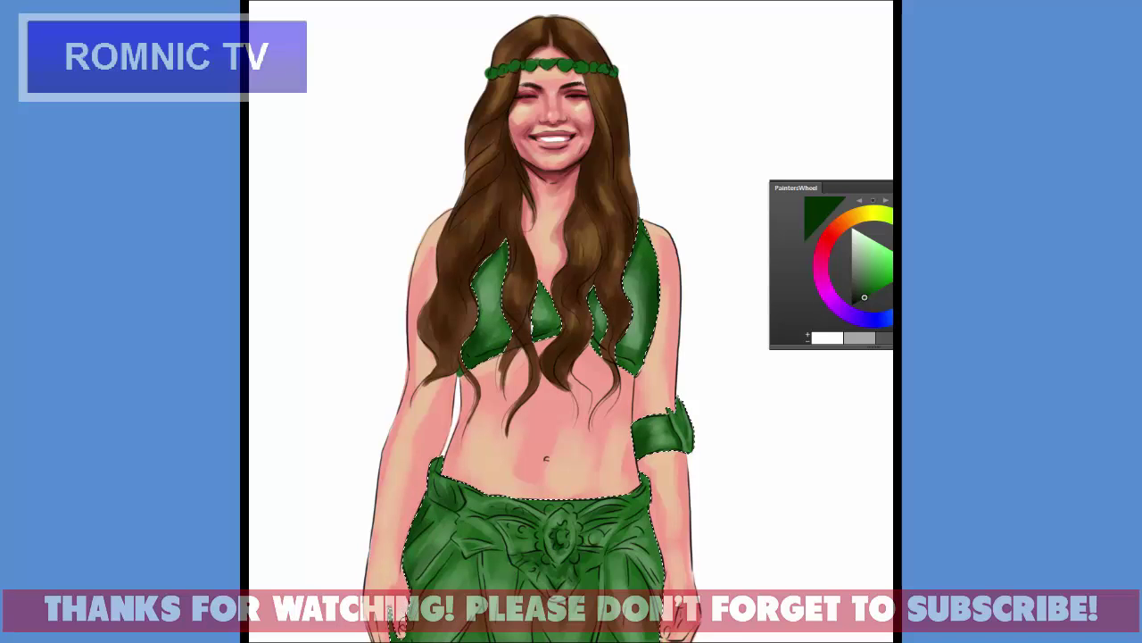
pyautogui.moveTo(433, 611); pyautogui.dragTo(473, 635)
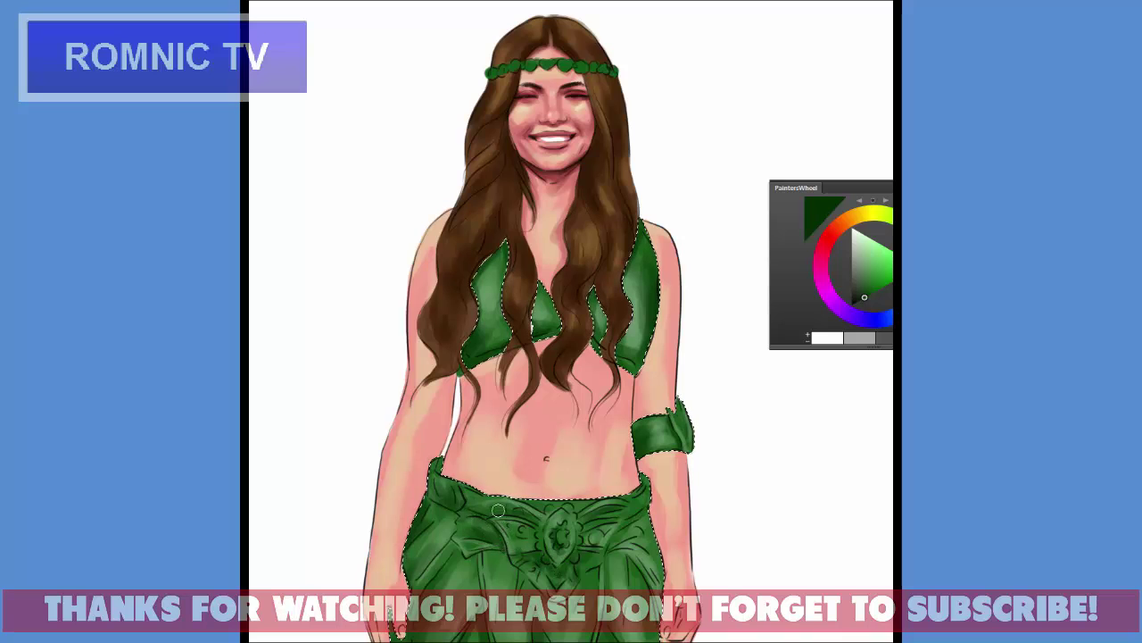
pyautogui.moveTo(498, 511); pyautogui.dragTo(640, 521)
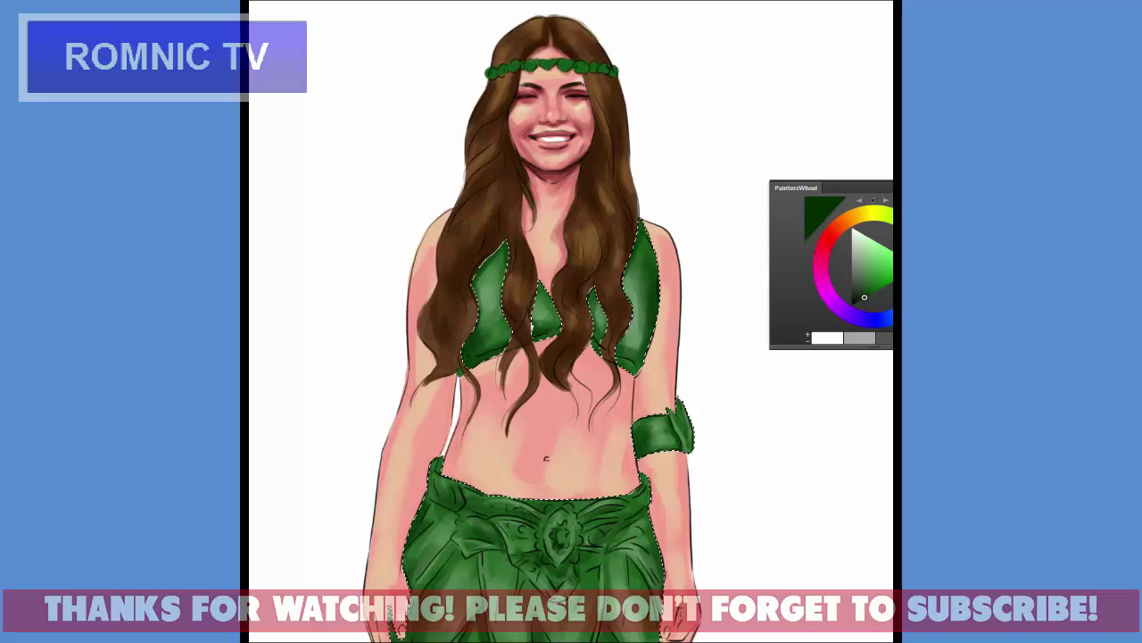
pyautogui.click(762, 412)
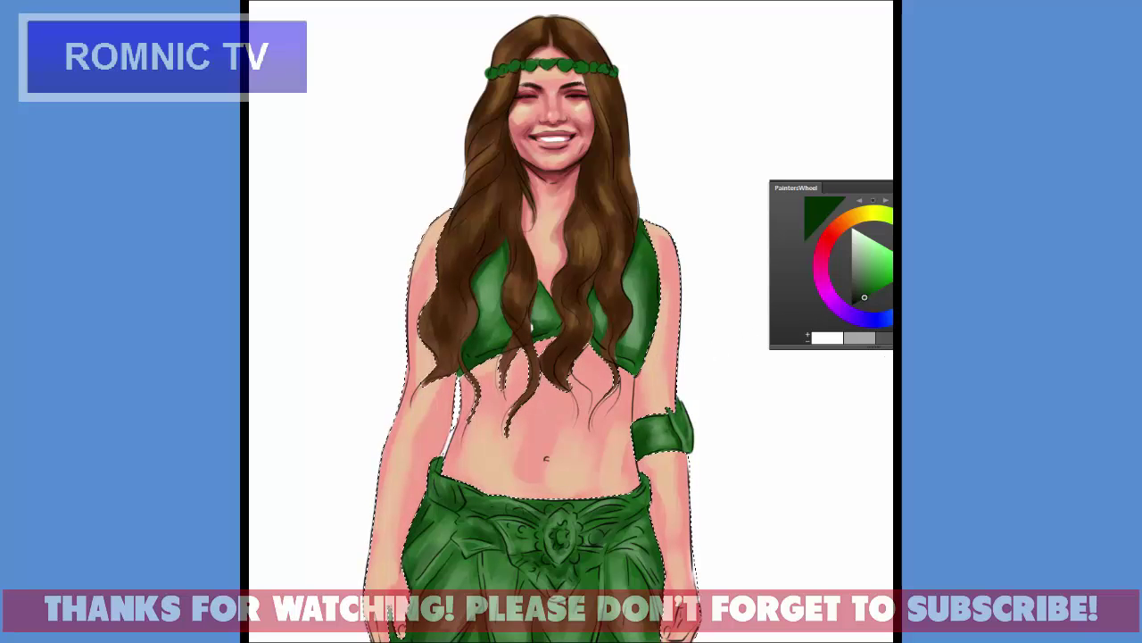
# Sample a pink-red from the lips and dismiss the locked-layer warning
pyautogui.click(556, 170)
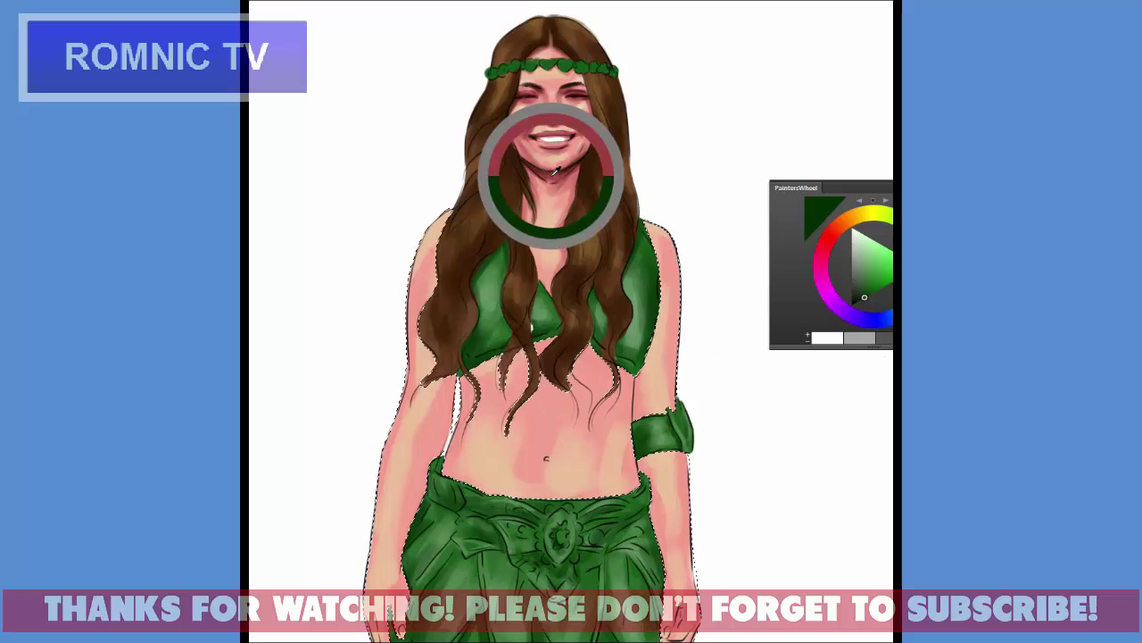
pyautogui.click(545, 173)
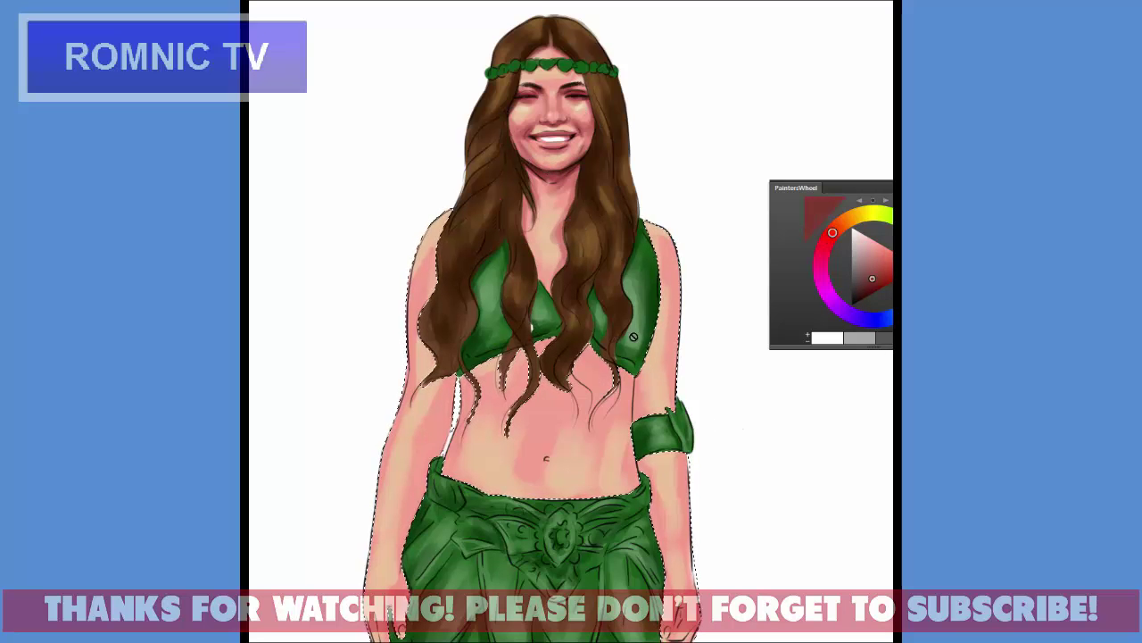
pyautogui.click(813, 459)
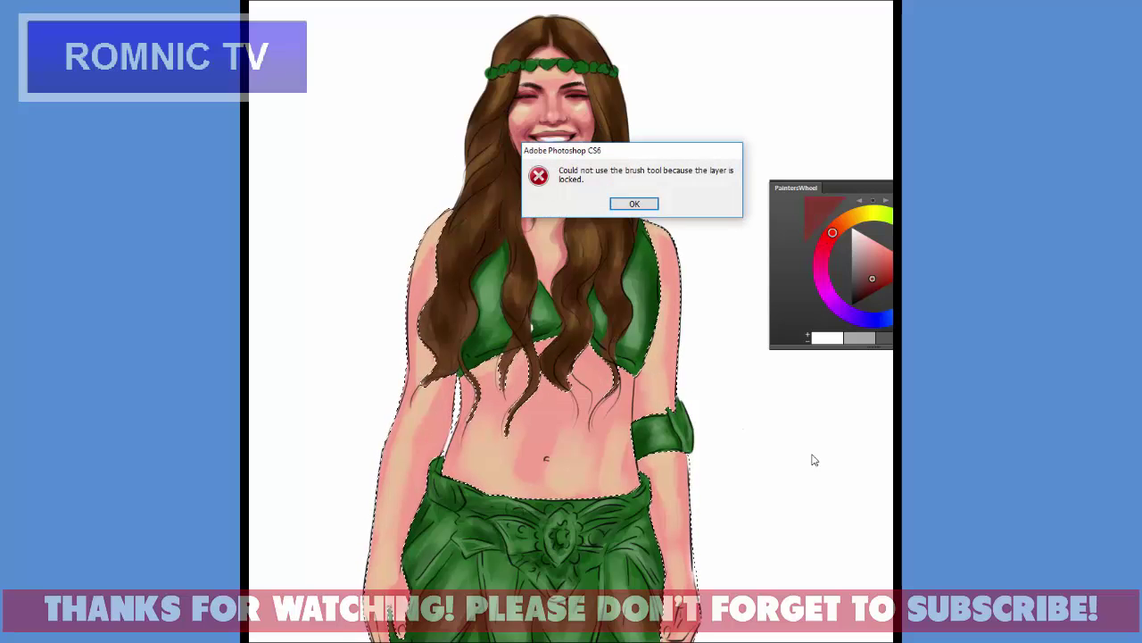
pyautogui.press('Return')
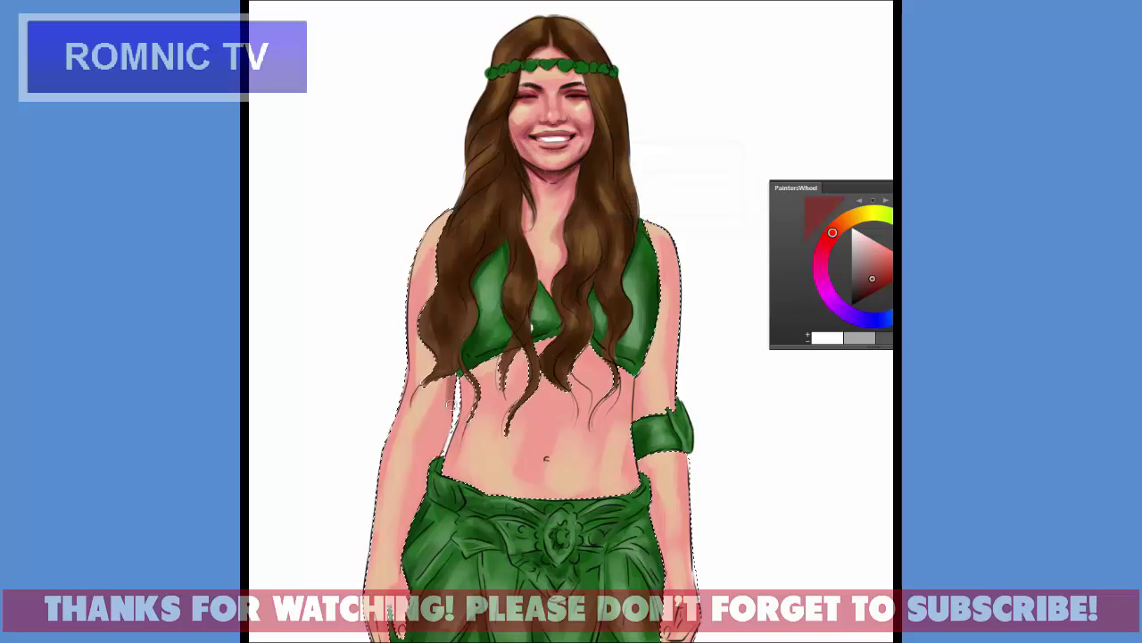
# Fill the skirt's left edge with green and darken the navel into a deeper mark
pyautogui.click(874, 274)
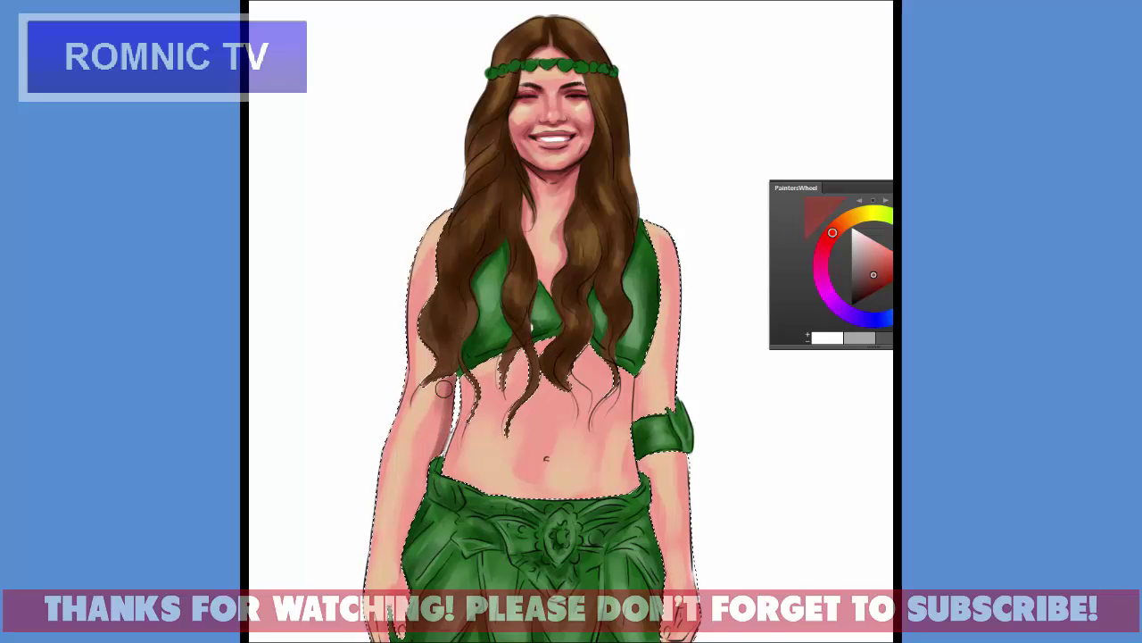
pyautogui.moveTo(435, 475); pyautogui.dragTo(405, 567)
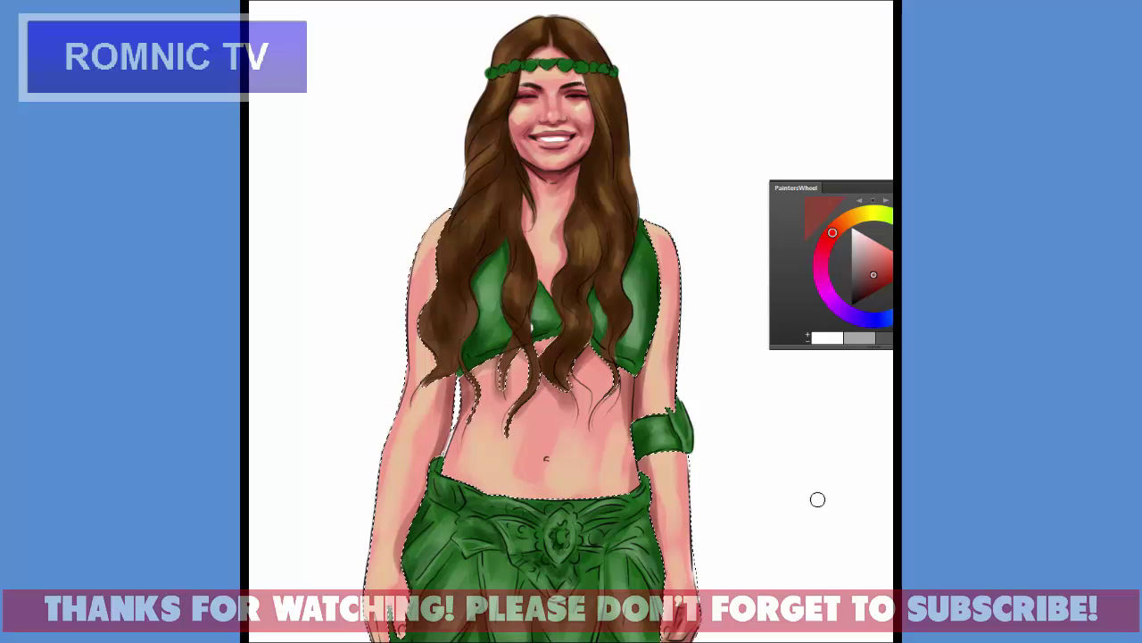
pyautogui.moveTo(547, 458); pyautogui.dragTo(548, 467)
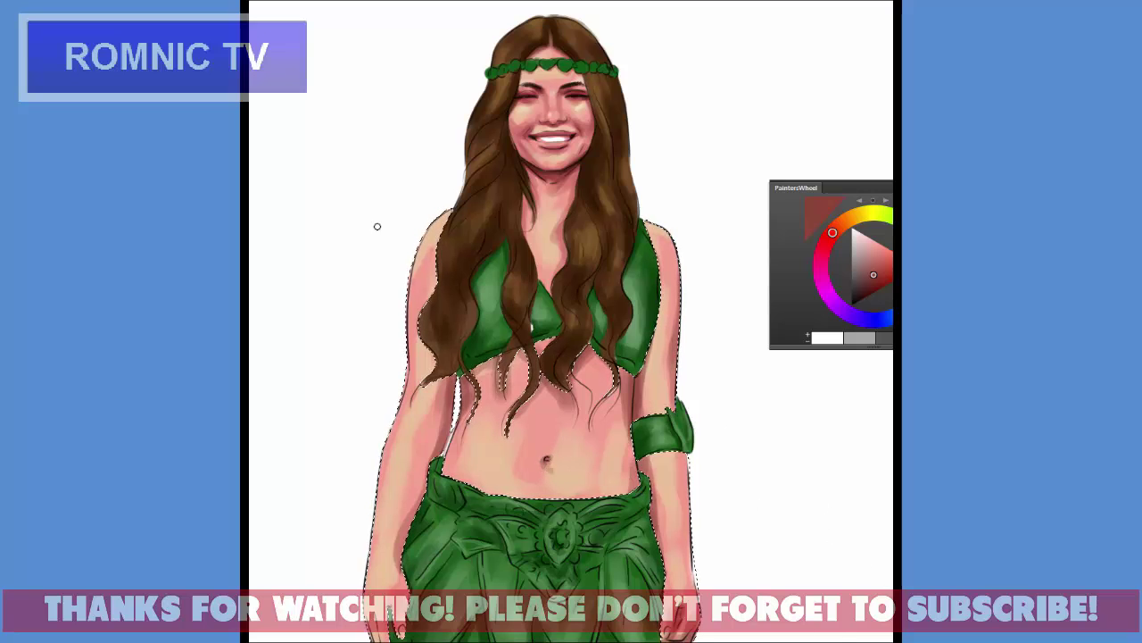
pyautogui.keyDown('alt'); pyautogui.click(594, 122); pyautogui.keyUp('alt')
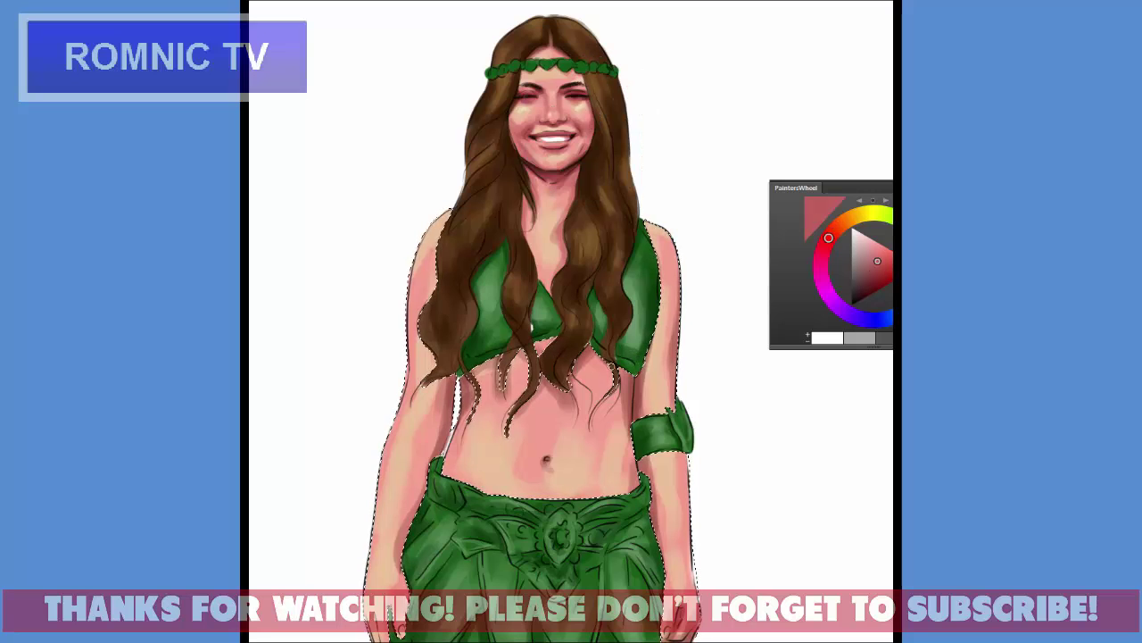
# Shade the belly and both arms with darker pink strokes
pyautogui.moveTo(592, 437)
pyautogui.mouseDown()
pyautogui.moveTo(605, 384)
pyautogui.moveTo(561, 390)
pyautogui.moveTo(540, 437)
pyautogui.moveTo(547, 429)
pyautogui.moveTo(552, 473)
pyautogui.moveTo(538, 482)
pyautogui.mouseUp()
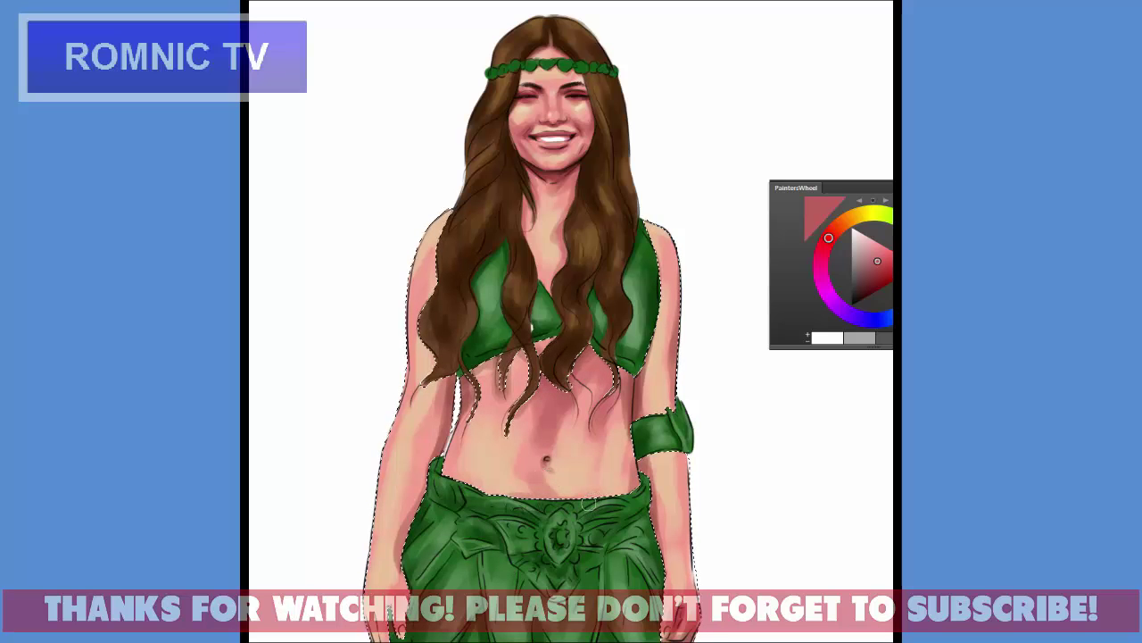
pyautogui.moveTo(606, 467); pyautogui.dragTo(572, 503)
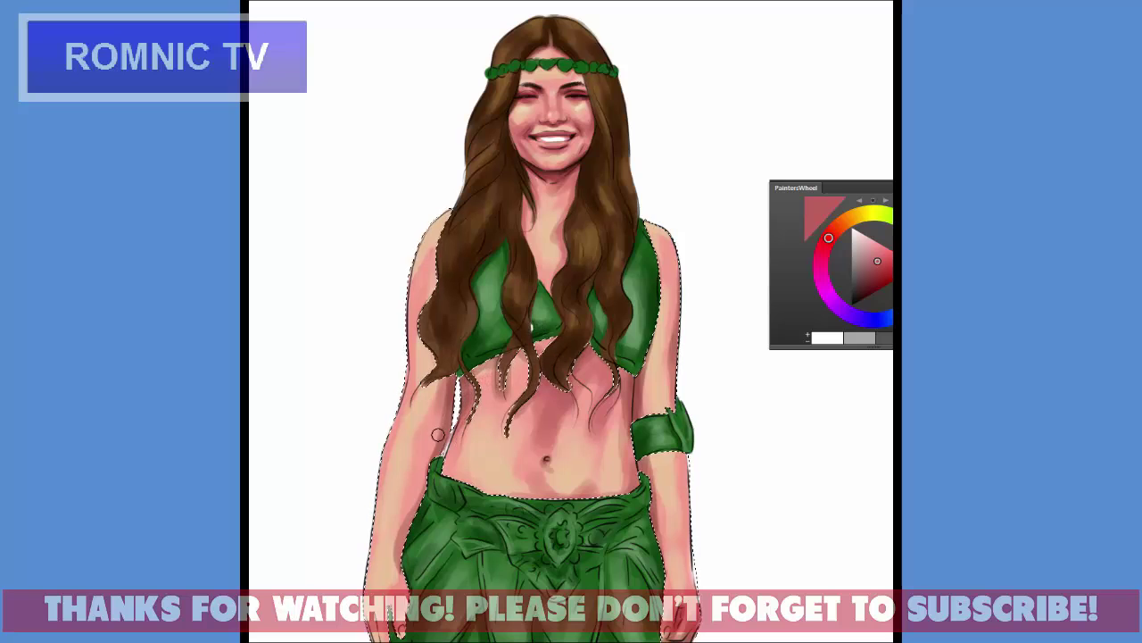
pyautogui.moveTo(442, 419)
pyautogui.mouseDown()
pyautogui.moveTo(421, 412)
pyautogui.moveTo(453, 357)
pyautogui.mouseUp()
pyautogui.moveTo(397, 565); pyautogui.dragTo(389, 591)
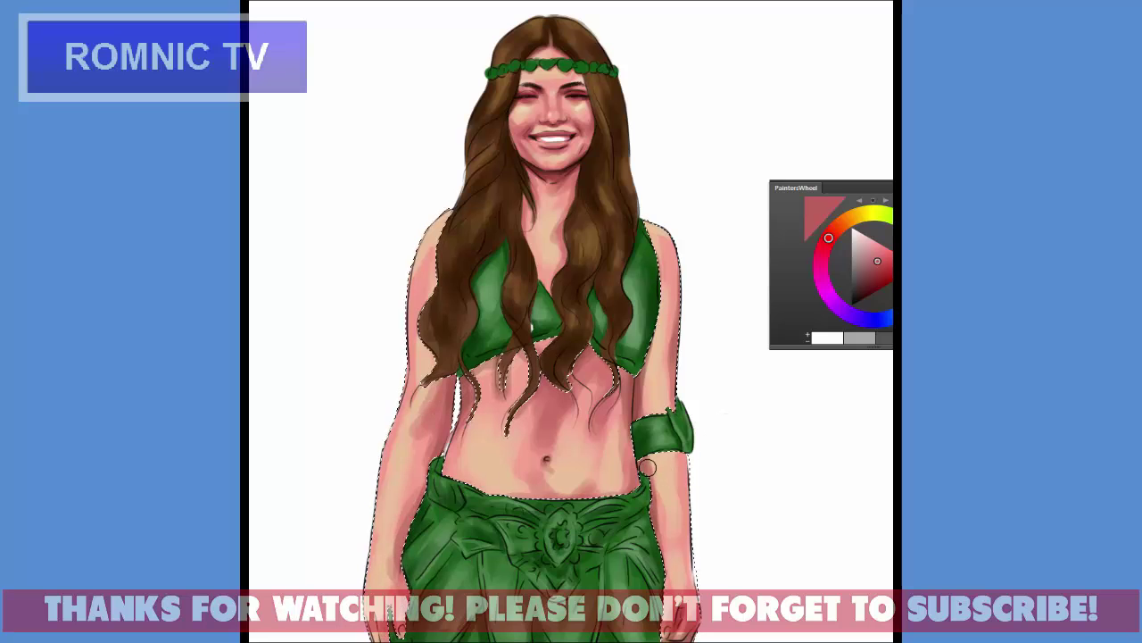
pyautogui.moveTo(661, 499); pyautogui.dragTo(660, 533)
pyautogui.moveTo(661, 473); pyautogui.dragTo(668, 539)
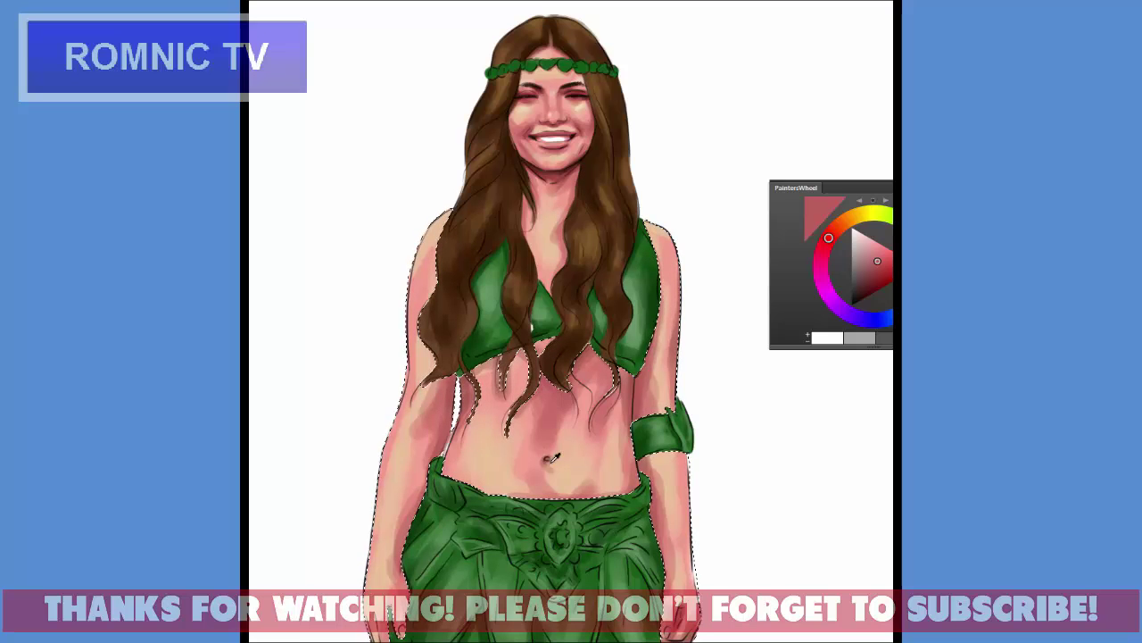
# Blend light peach strokes across the stomach and resample the pink skin tone
pyautogui.keyDown('alt'); pyautogui.click(502, 399); pyautogui.keyUp('alt')
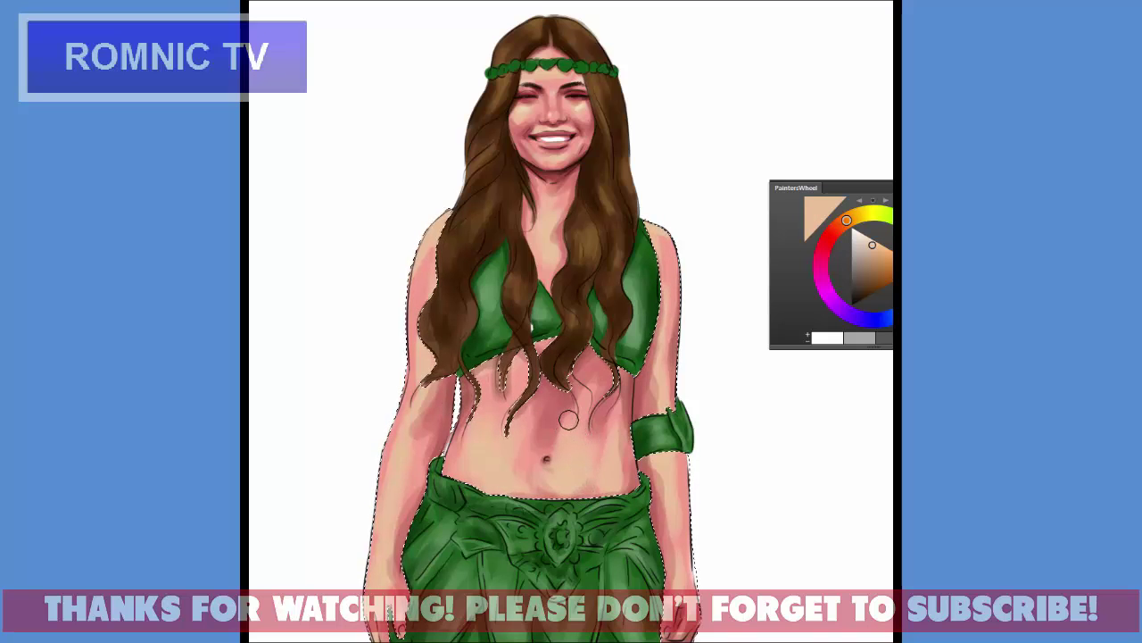
pyautogui.moveTo(568, 419)
pyautogui.mouseDown()
pyautogui.moveTo(524, 447)
pyautogui.moveTo(541, 410)
pyautogui.moveTo(573, 451)
pyautogui.moveTo(530, 428)
pyautogui.mouseUp()
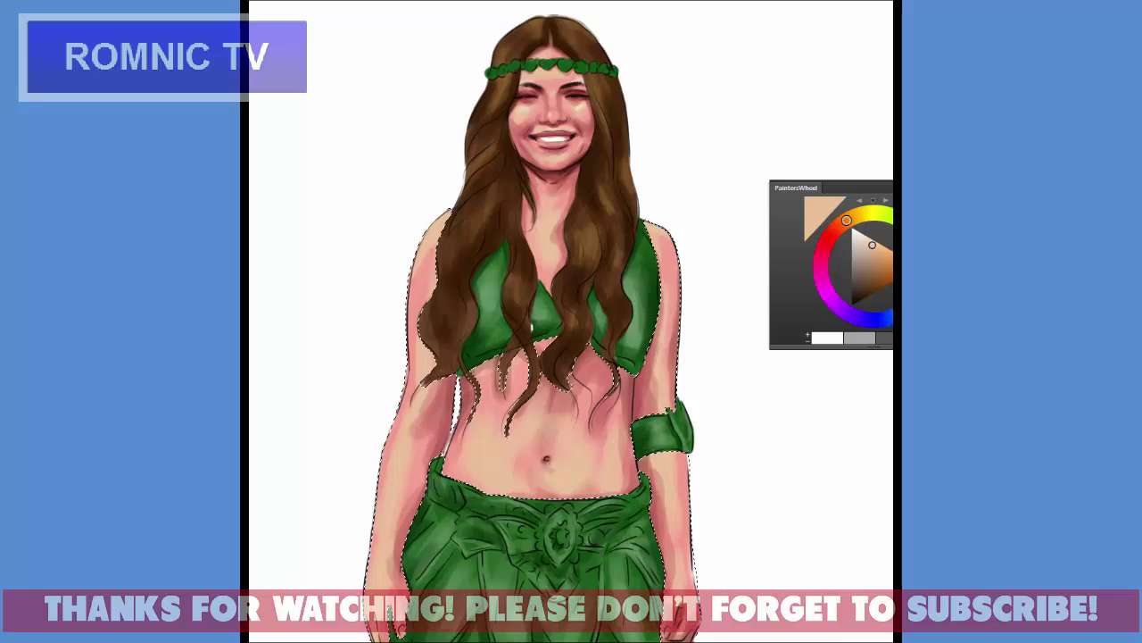
pyautogui.keyDown('alt'); pyautogui.click(621, 458); pyautogui.keyUp('alt')
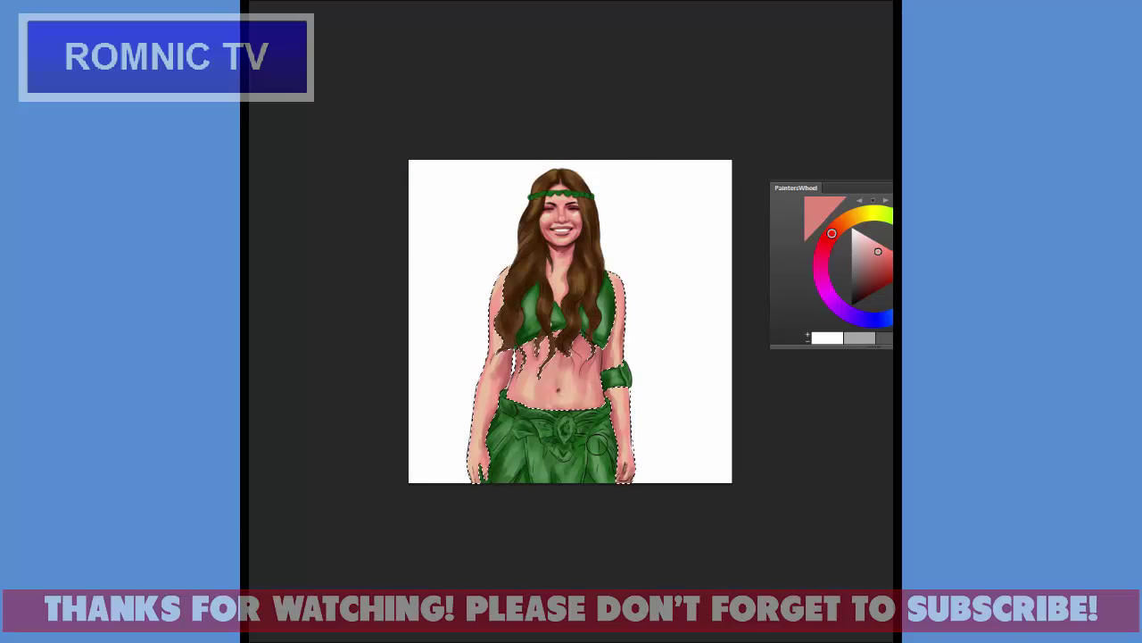
# Deselect the figure, zoom in, and hide the PaintersWheel panel
pyautogui.click(693, 403)
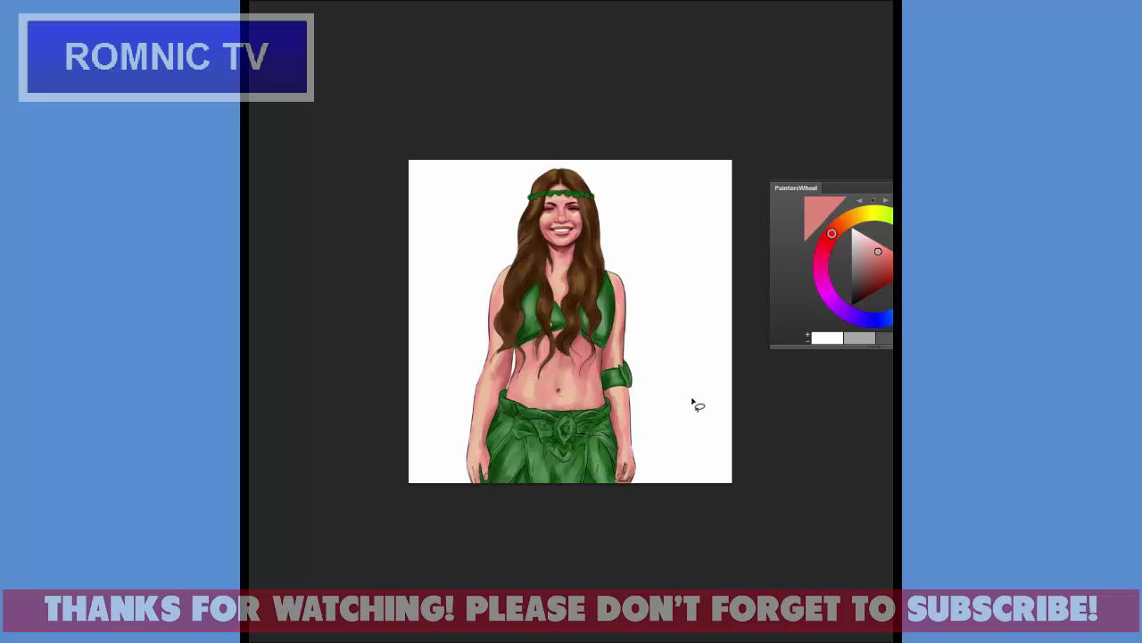
pyautogui.hotkey('ctrl', '+')
pyautogui.hotkey('ctrl', '+')
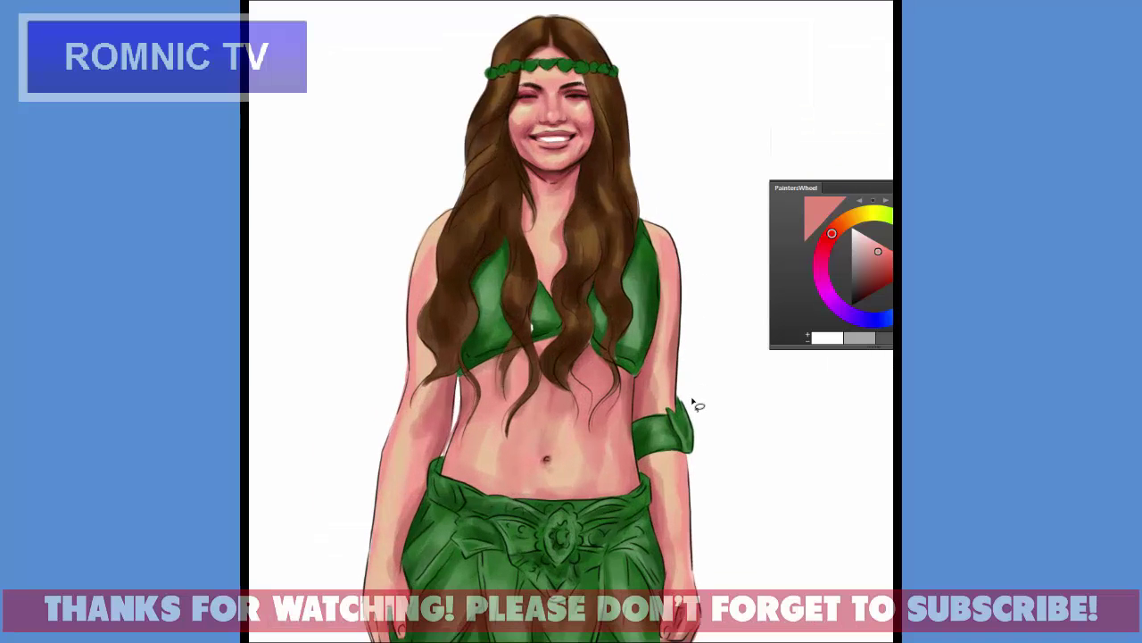
pyautogui.press('Tab')
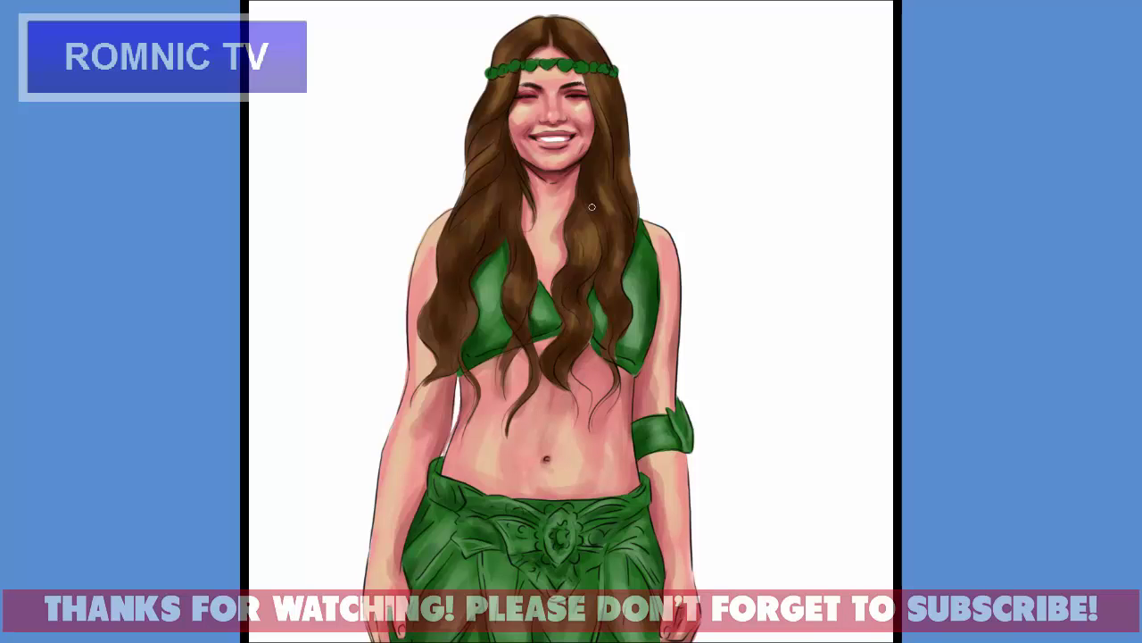
# Choose a pale yellow-green and dab highlights on every headband leaf and heart
pyautogui.press('F6')
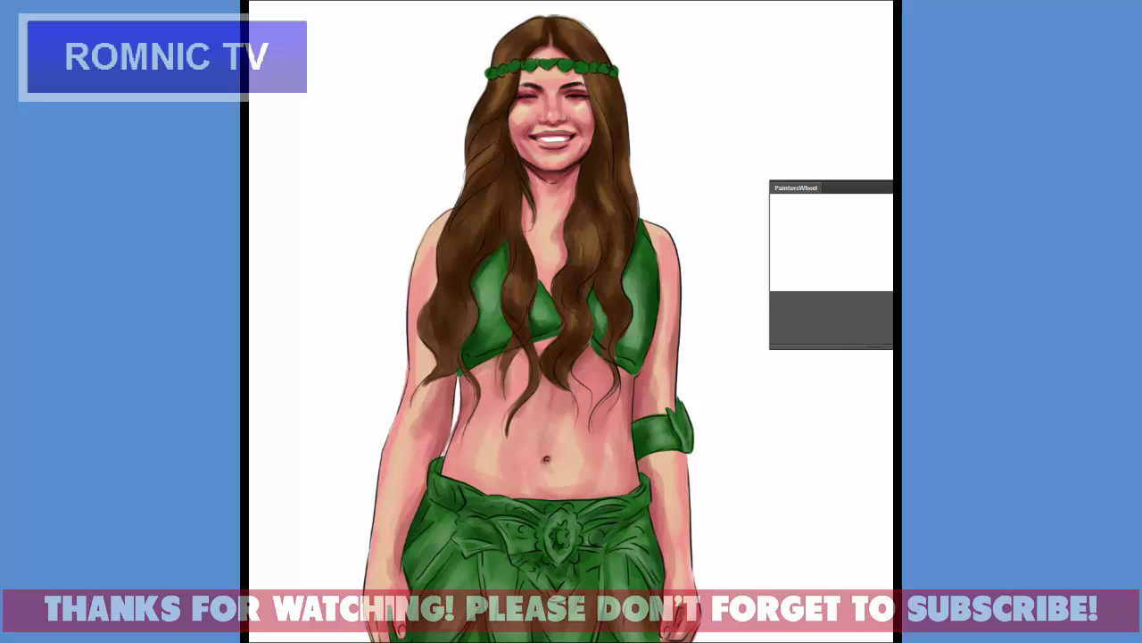
pyautogui.click(874, 249)
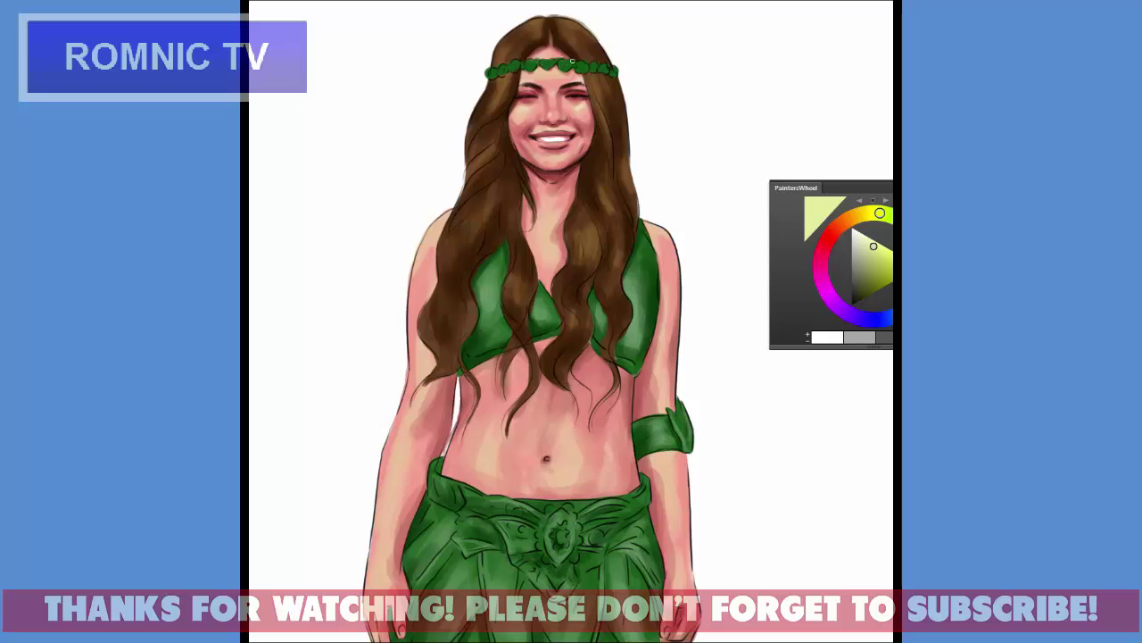
pyautogui.click(873, 245)
pyautogui.click(566, 65)
pyautogui.moveTo(553, 57); pyautogui.dragTo(546, 62)
pyautogui.click(514, 65)
pyautogui.click(534, 62)
pyautogui.moveTo(577, 66); pyautogui.dragTo(616, 72)
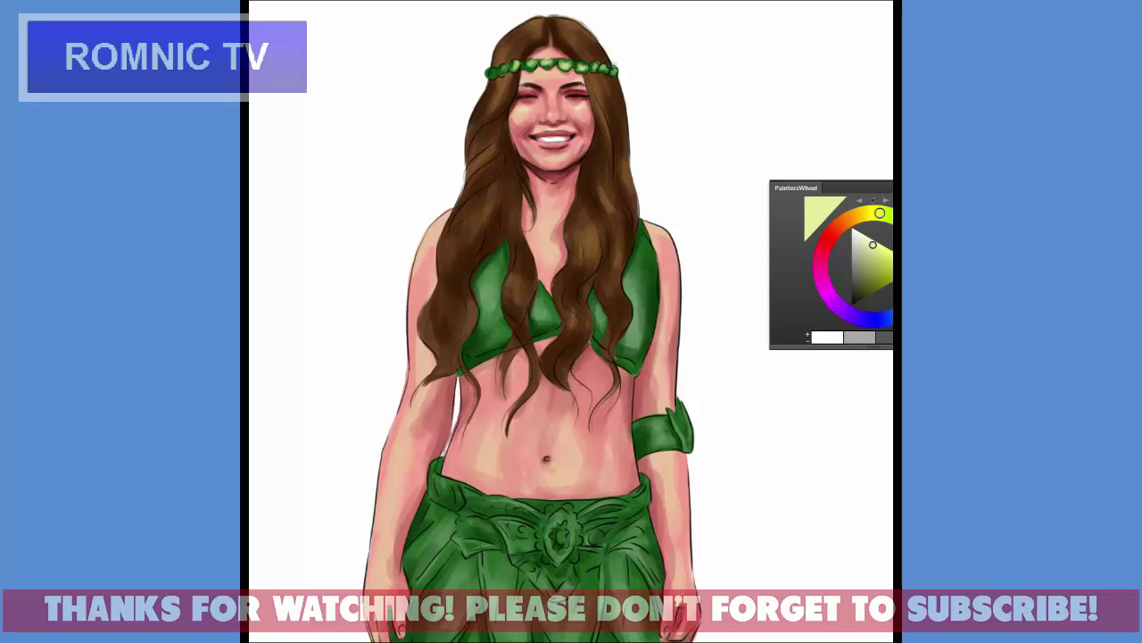
pyautogui.moveTo(505, 71); pyautogui.dragTo(493, 71)
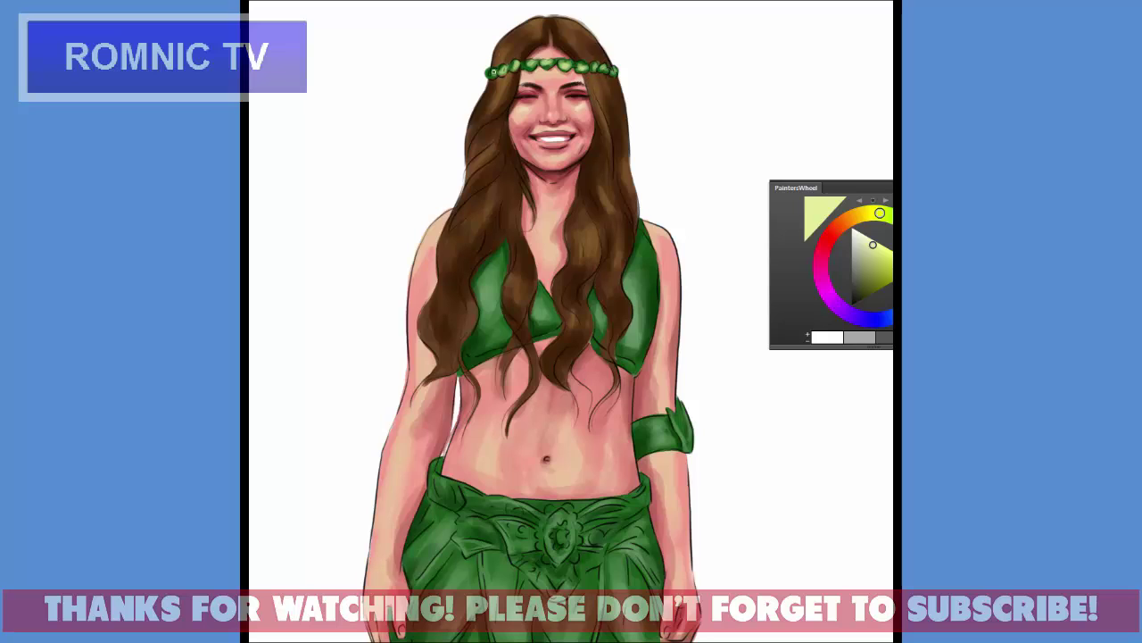